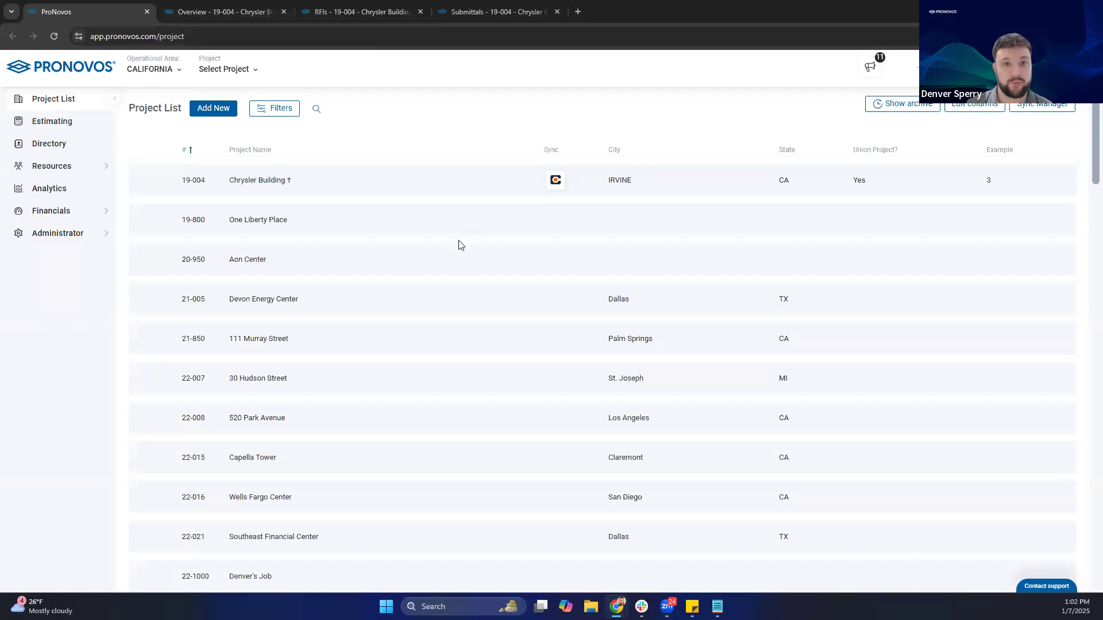
Step: Open the administrator's RFI template settings, view the categories and templates lists, and check the form for adding a category without saving
{"action": "left_click", "coordinate": [68, 240]}
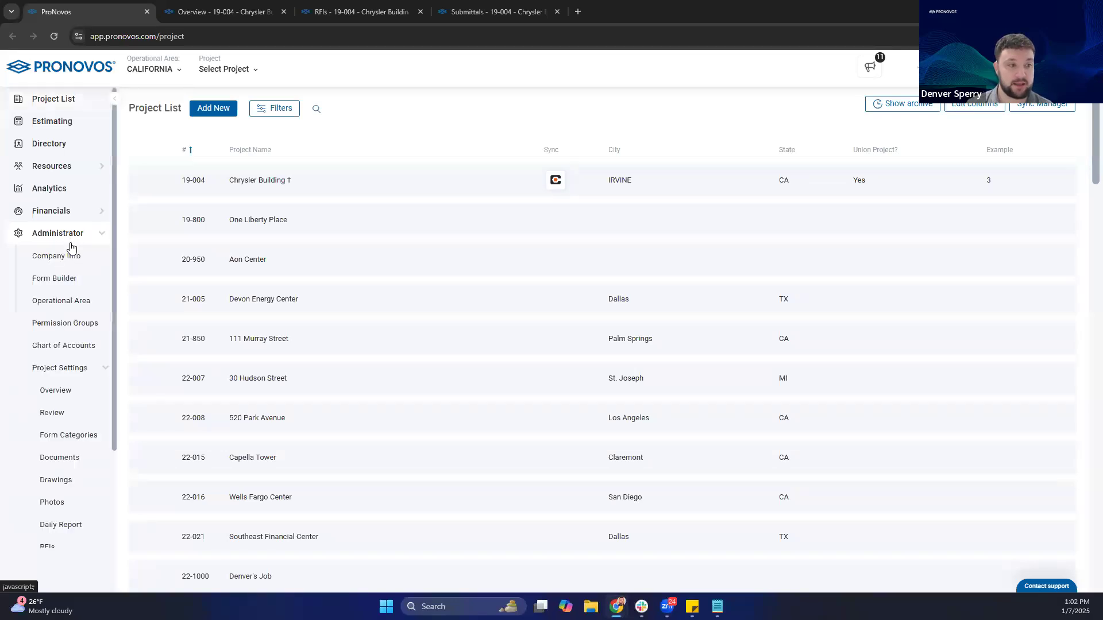
{"action": "scroll", "coordinate": [73, 253], "scroll_direction": "down", "scroll_amount": 3}
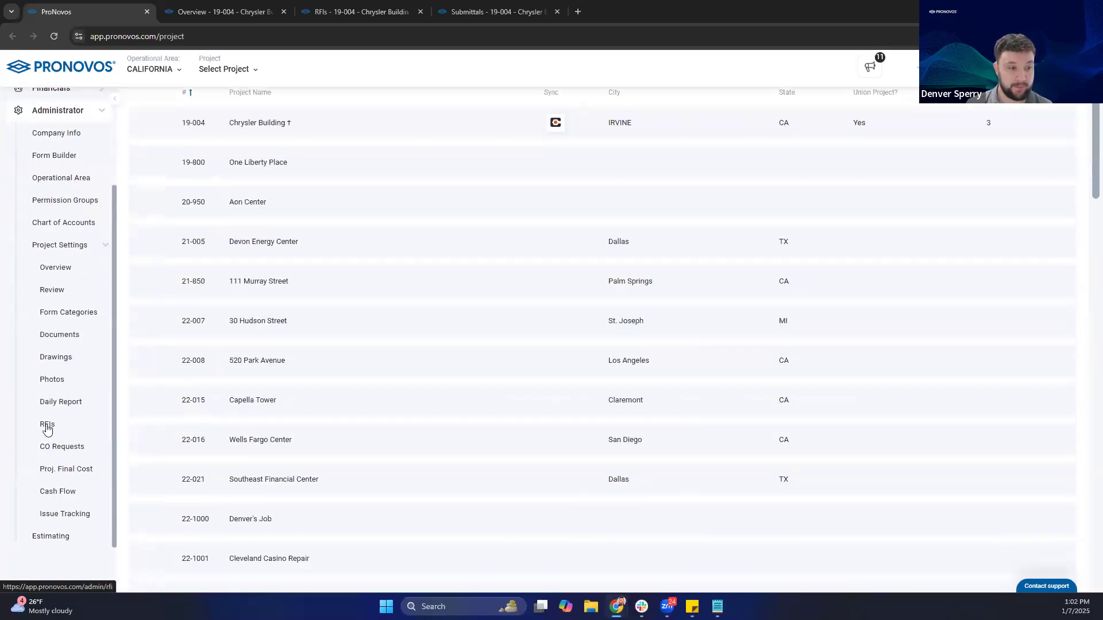
{"action": "left_click", "coordinate": [47, 426]}
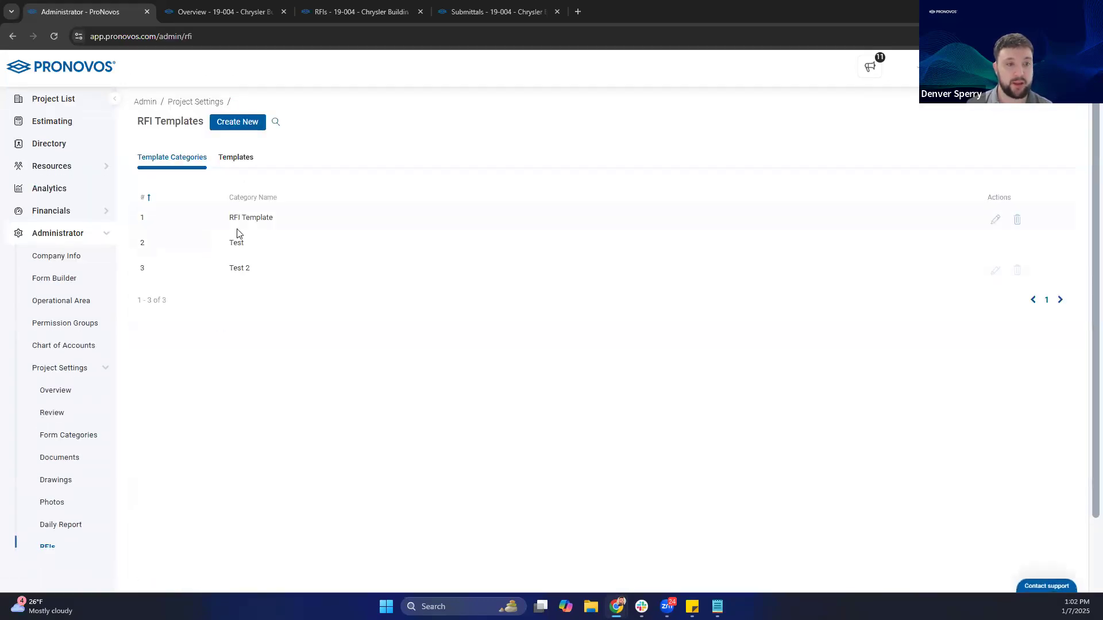
{"action": "left_click", "coordinate": [235, 165]}
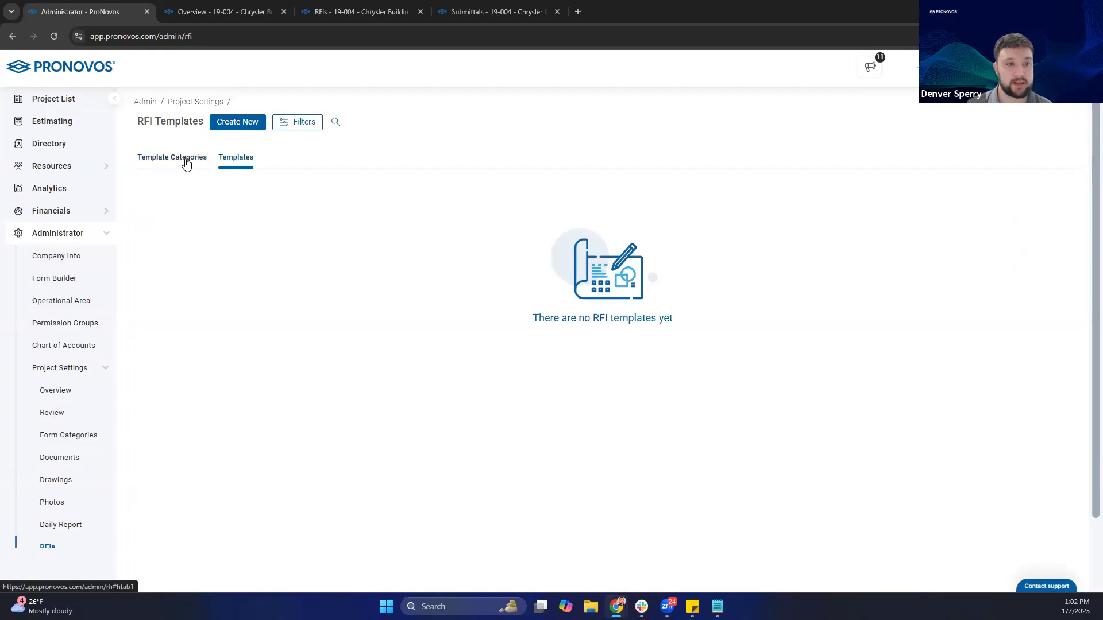
{"action": "left_click", "coordinate": [187, 164]}
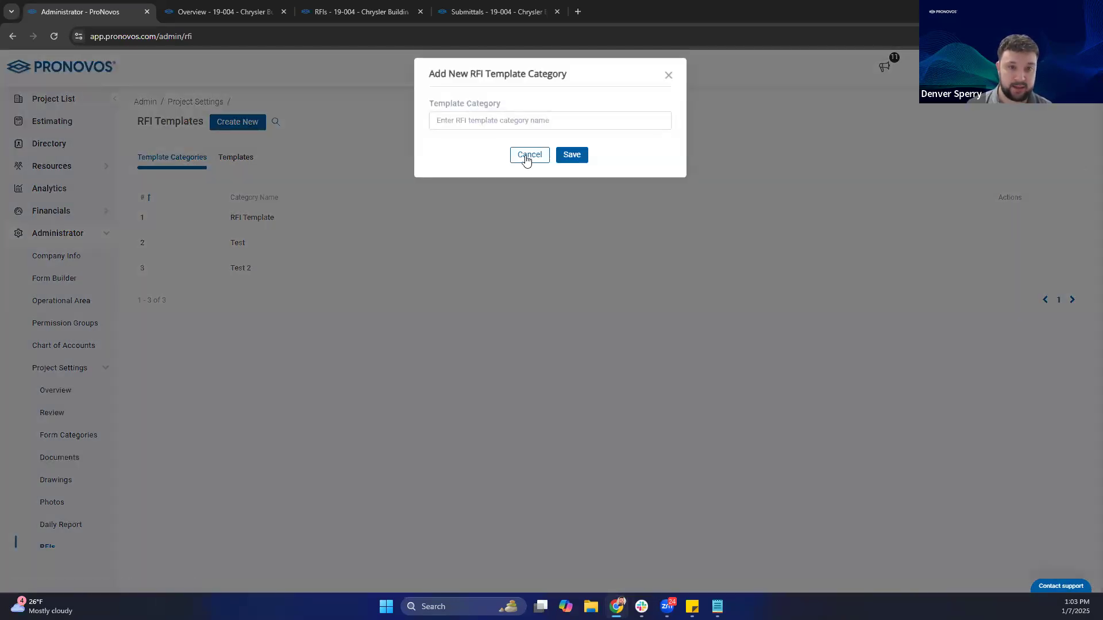
{"action": "left_click", "coordinate": [526, 155]}
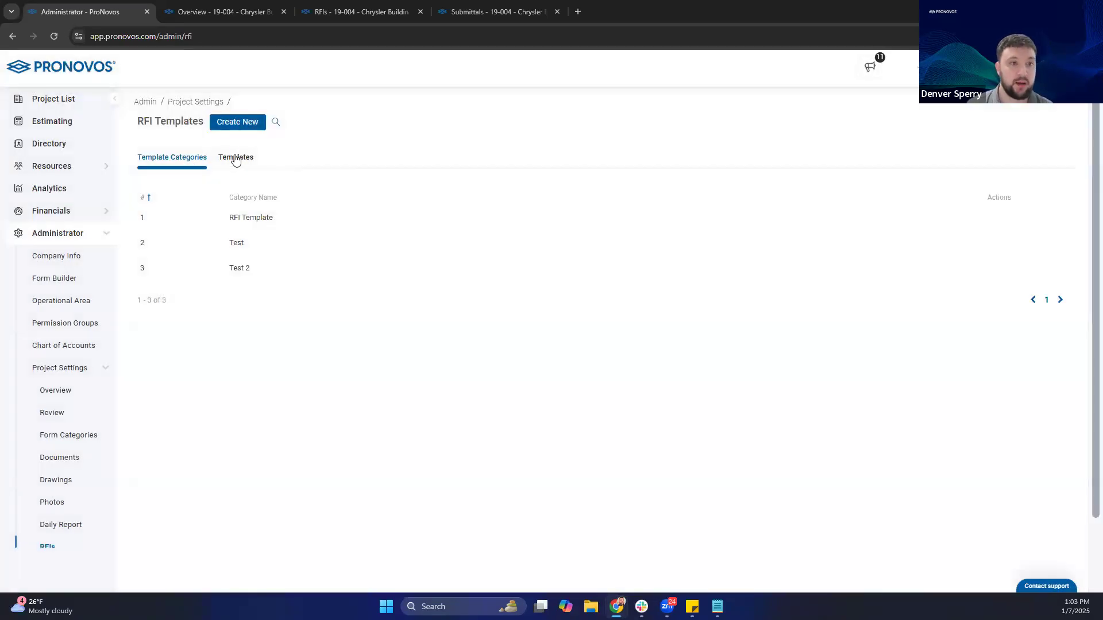
Step: Open a blank RFI template, examine its fields and category options, and cancel without saving
{"action": "left_click", "coordinate": [236, 161]}
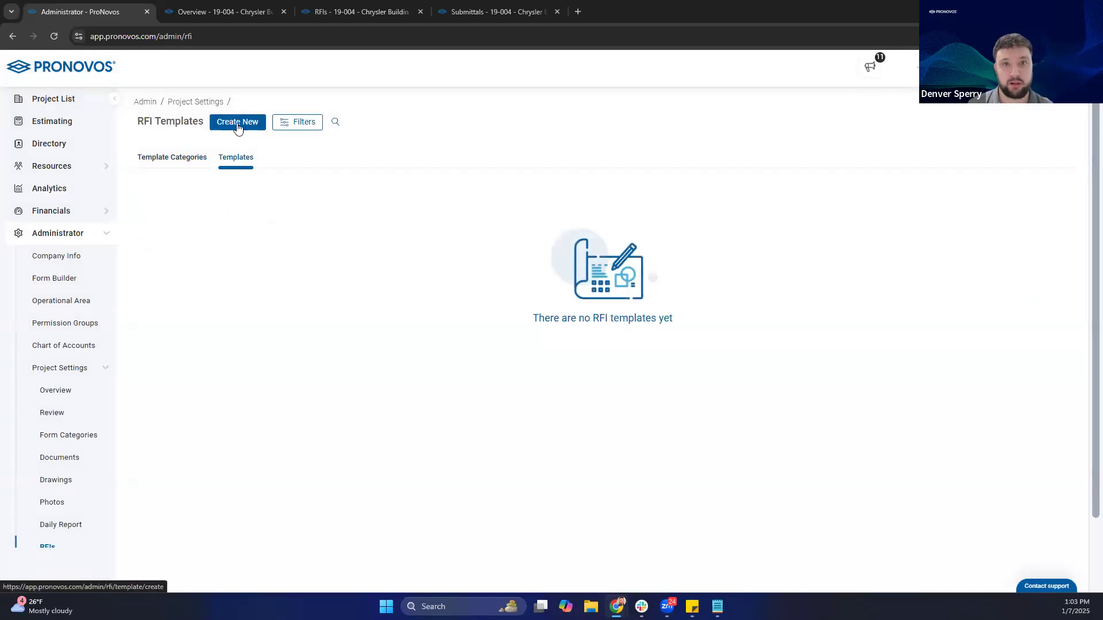
{"action": "left_click", "coordinate": [238, 128]}
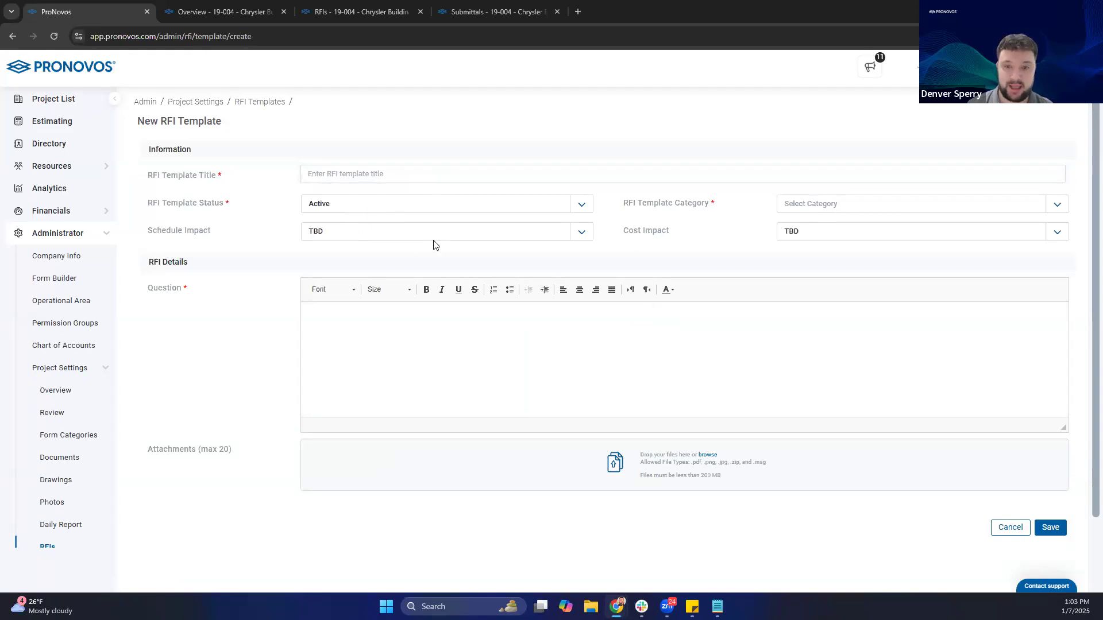
{"action": "left_click", "coordinate": [831, 207]}
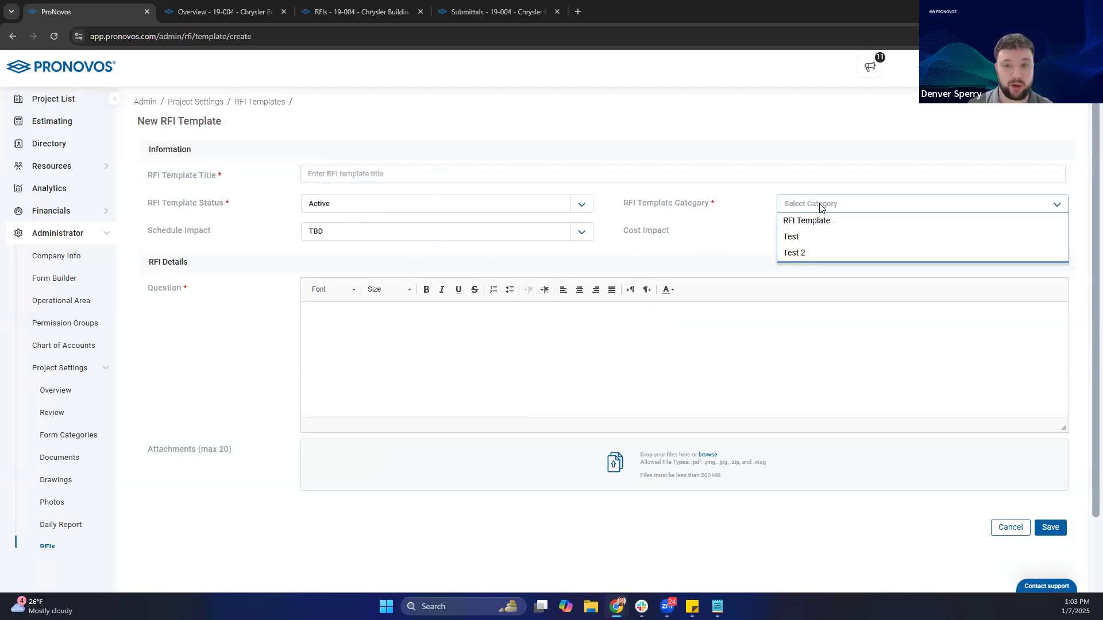
{"action": "left_click", "coordinate": [689, 202]}
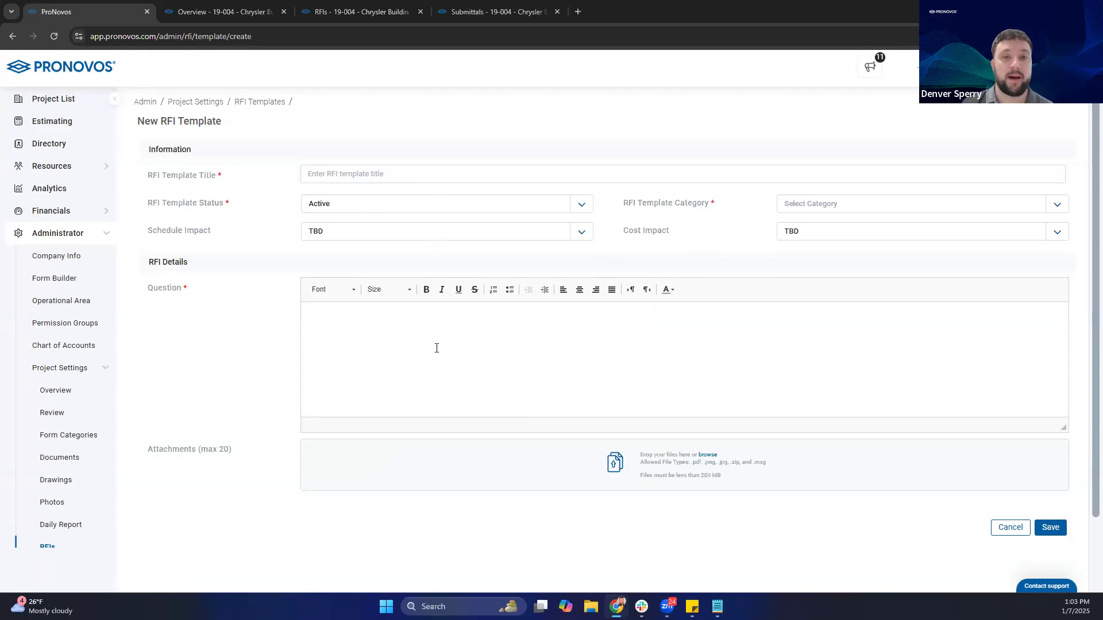
{"action": "left_click", "coordinate": [338, 176]}
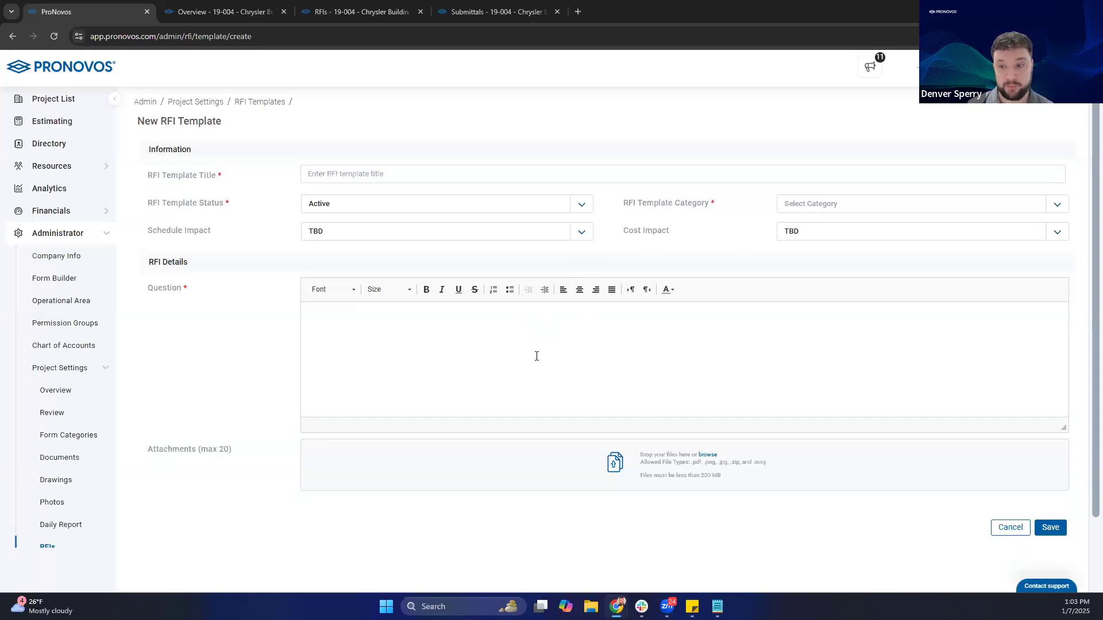
{"action": "left_click", "coordinate": [1010, 527]}
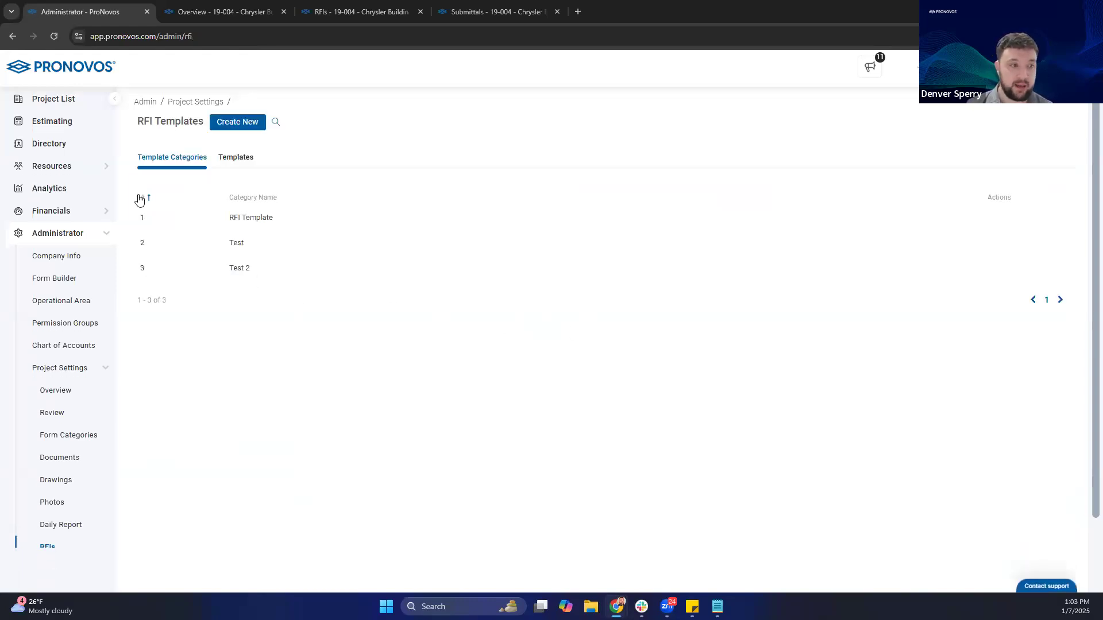
Step: Leave the administrator settings and return to the project list
{"action": "scroll", "coordinate": [81, 430], "scroll_direction": "down", "scroll_amount": 2}
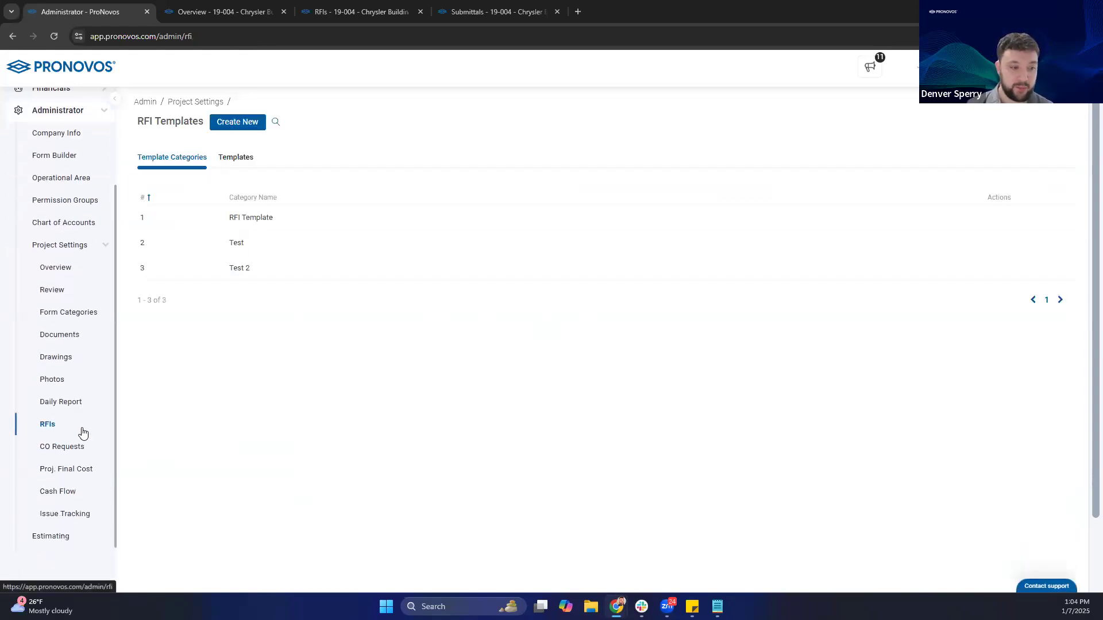
{"action": "scroll", "coordinate": [81, 433], "scroll_direction": "up", "scroll_amount": 2}
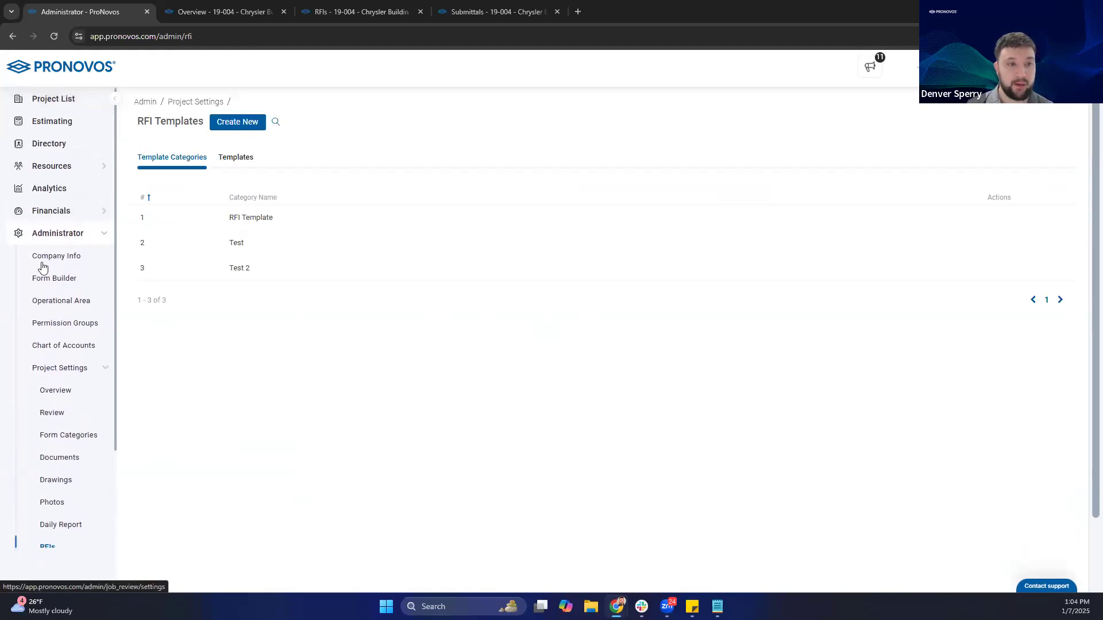
{"action": "left_click", "coordinate": [63, 235]}
{"action": "left_click", "coordinate": [53, 98]}
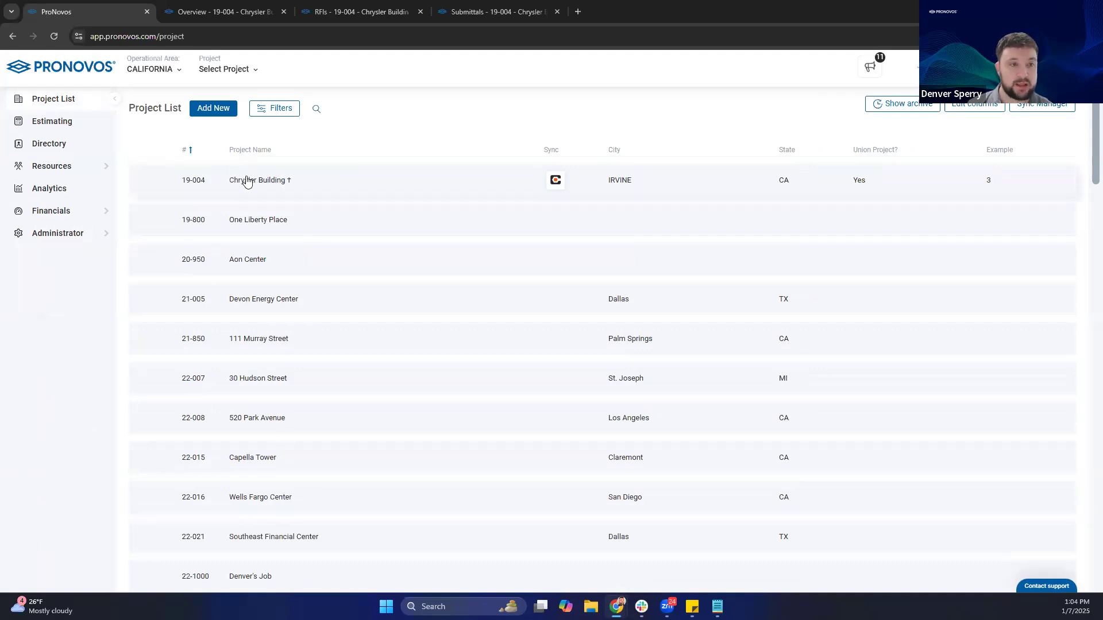
Step: Open the RFI list of the 19-004 Chrysler Building project and check its filter options
{"action": "left_click", "coordinate": [233, 13]}
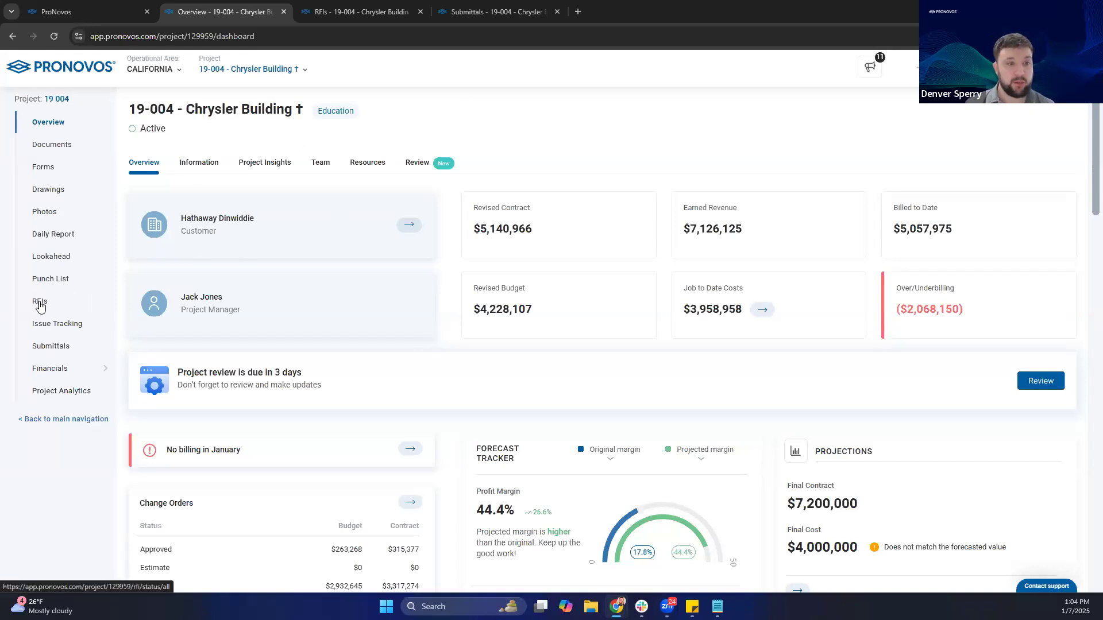
{"action": "left_click", "coordinate": [344, 7]}
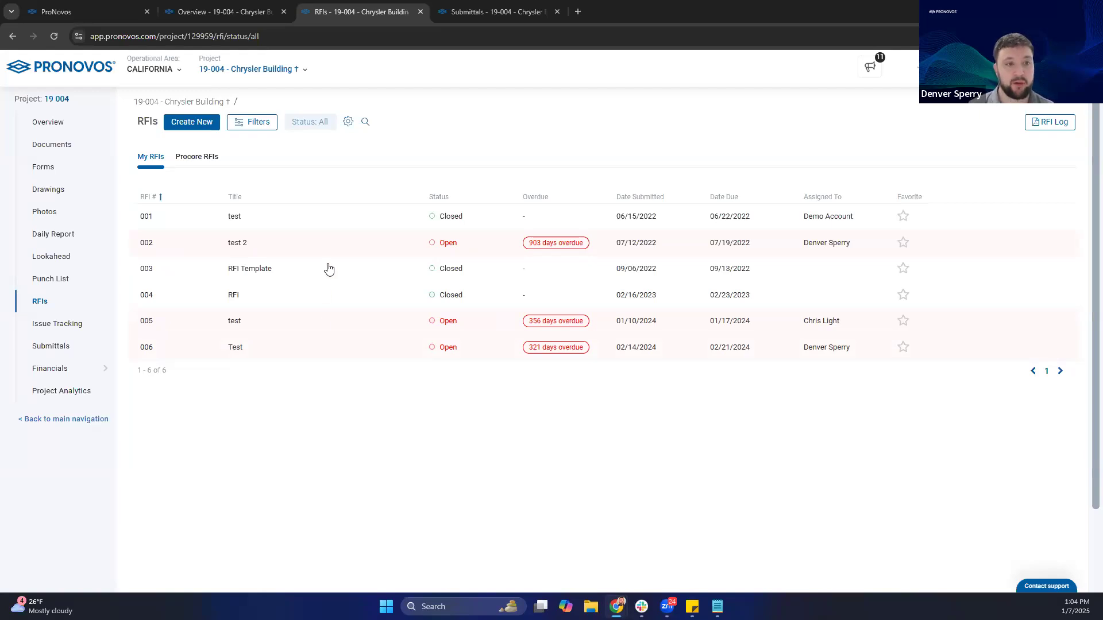
{"action": "left_click", "coordinate": [256, 123]}
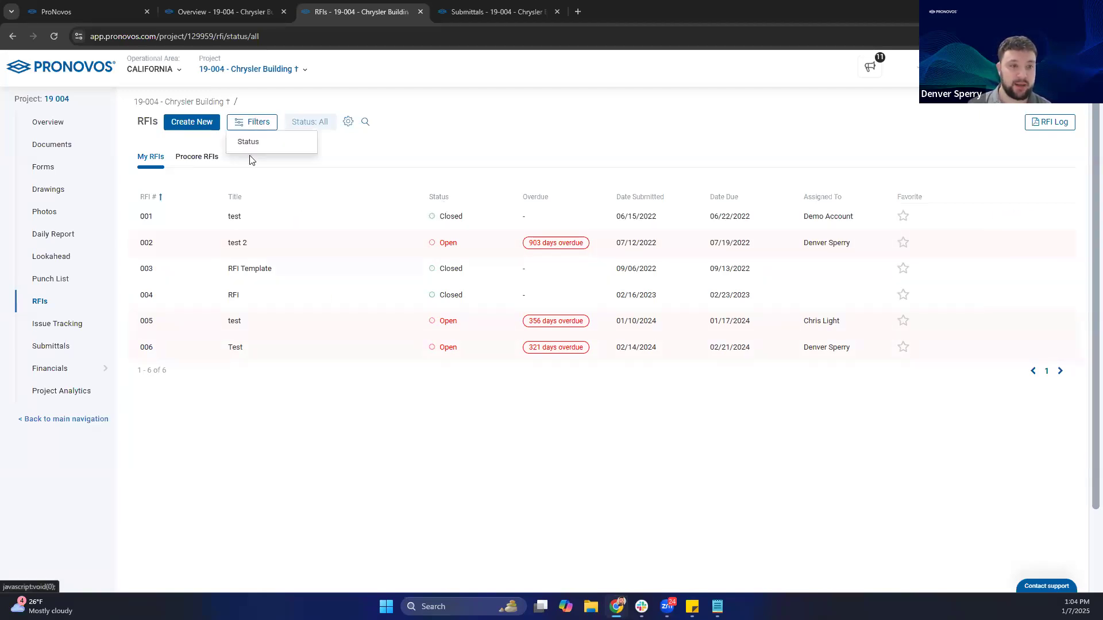
{"action": "left_click", "coordinate": [402, 137]}
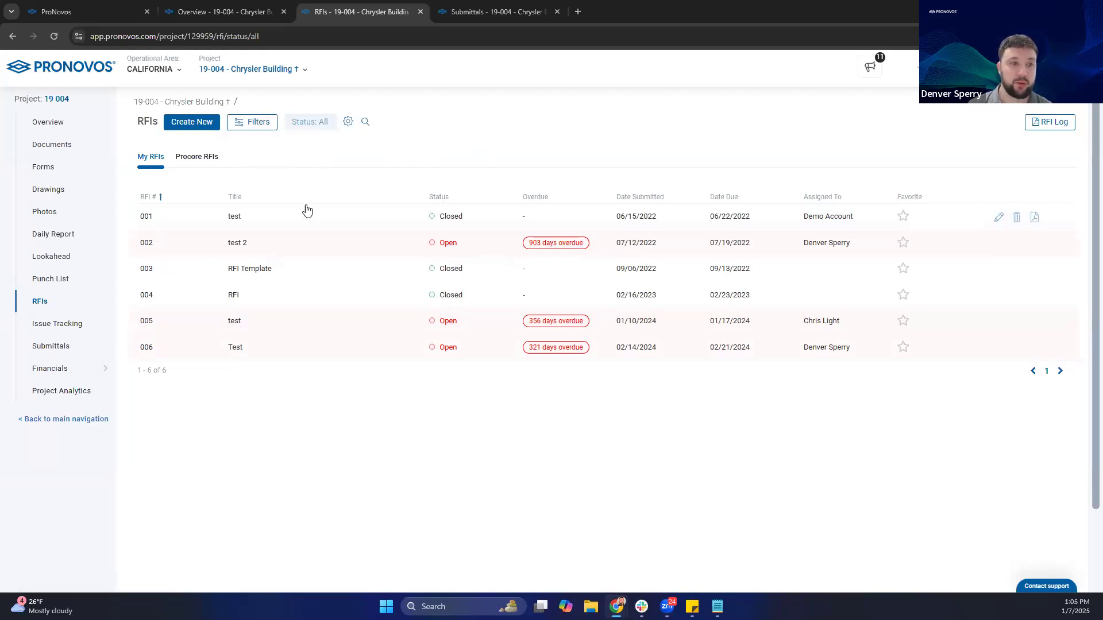
Step: Start a new RFI for the Chrysler Building project and set its RFI number to 19-004-007
{"action": "left_click", "coordinate": [192, 124]}
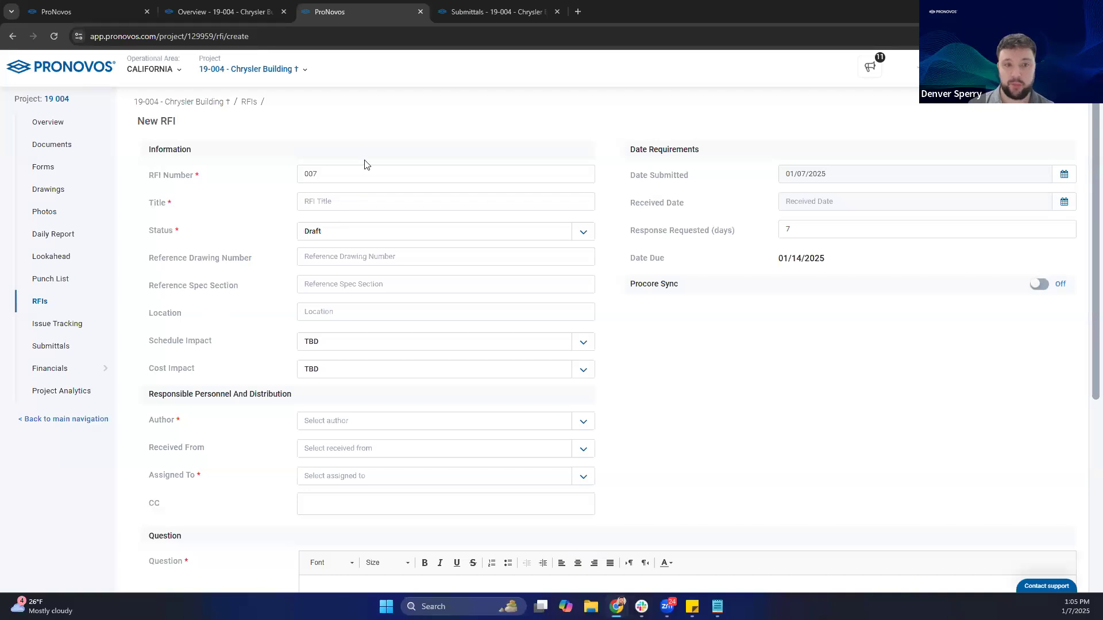
{"action": "left_click_drag", "start_coordinate": [357, 170], "coordinate": [204, 189]}
{"action": "left_click", "coordinate": [206, 191]}
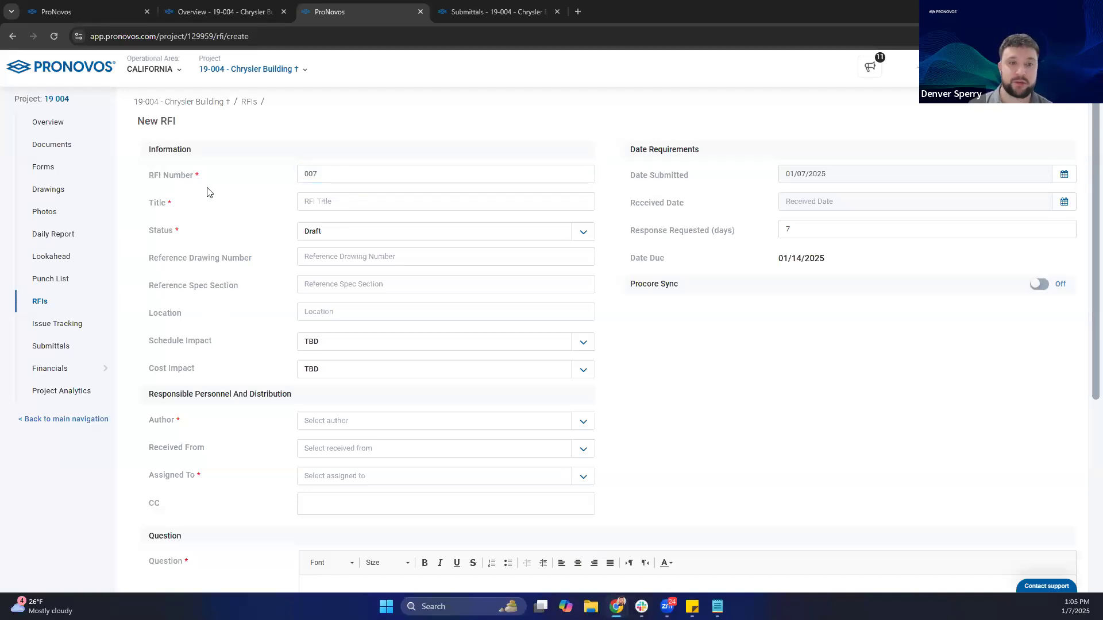
{"action": "left_click_drag", "start_coordinate": [337, 172], "coordinate": [263, 176]}
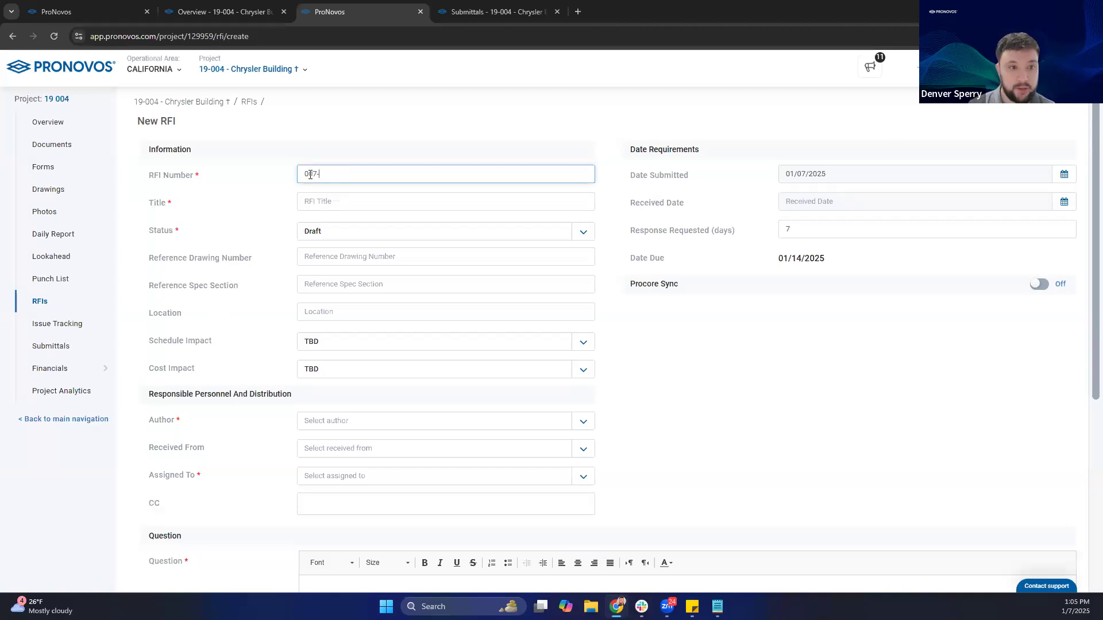
{"action": "type", "text": "19-004"}
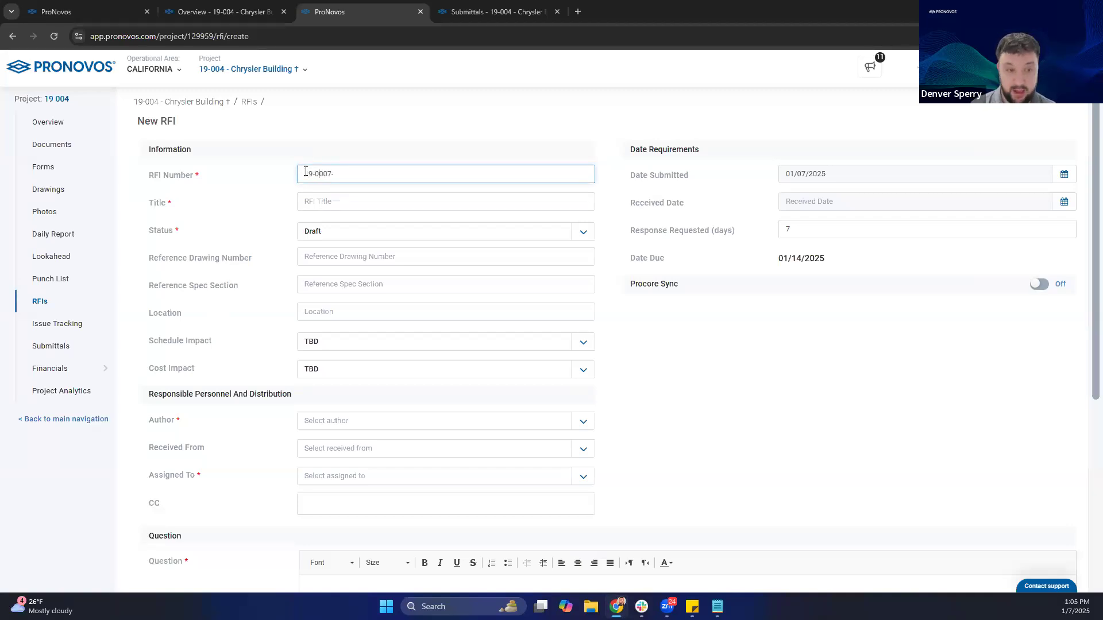
{"action": "type", "text": "-0"}
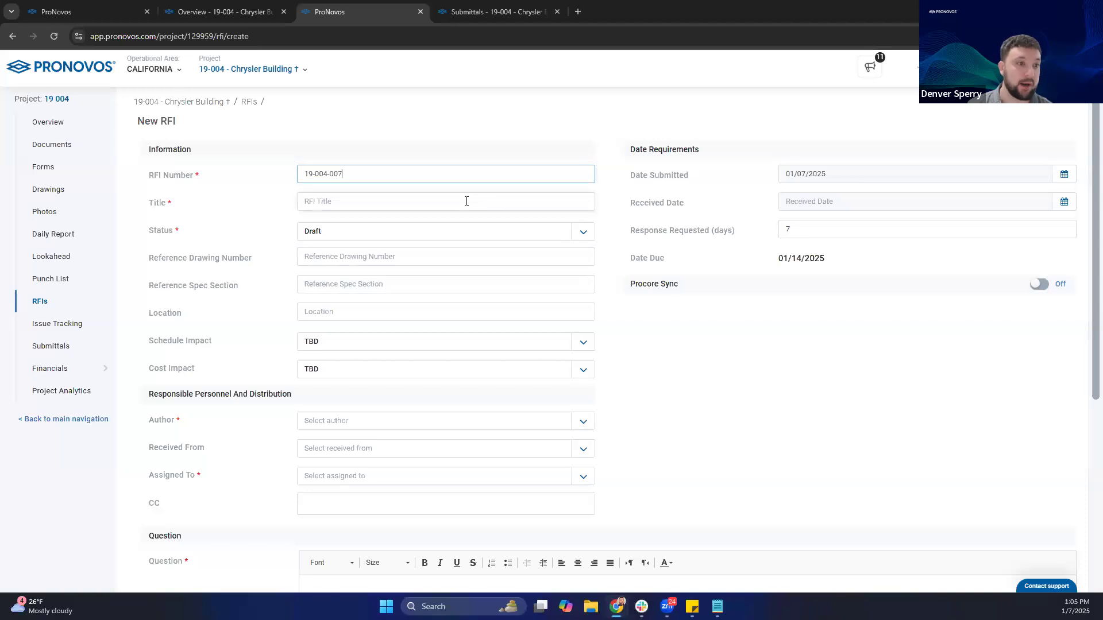
Step: Title the new RFI "Concrete Slab"
{"action": "left_click", "coordinate": [323, 203]}
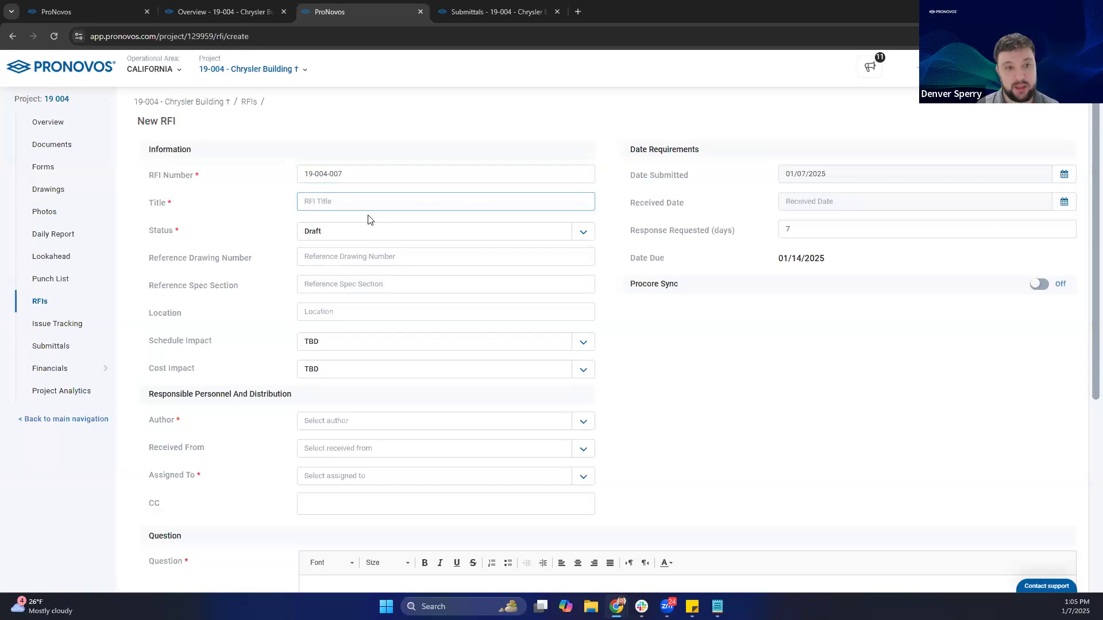
{"action": "type", "text": "C"}
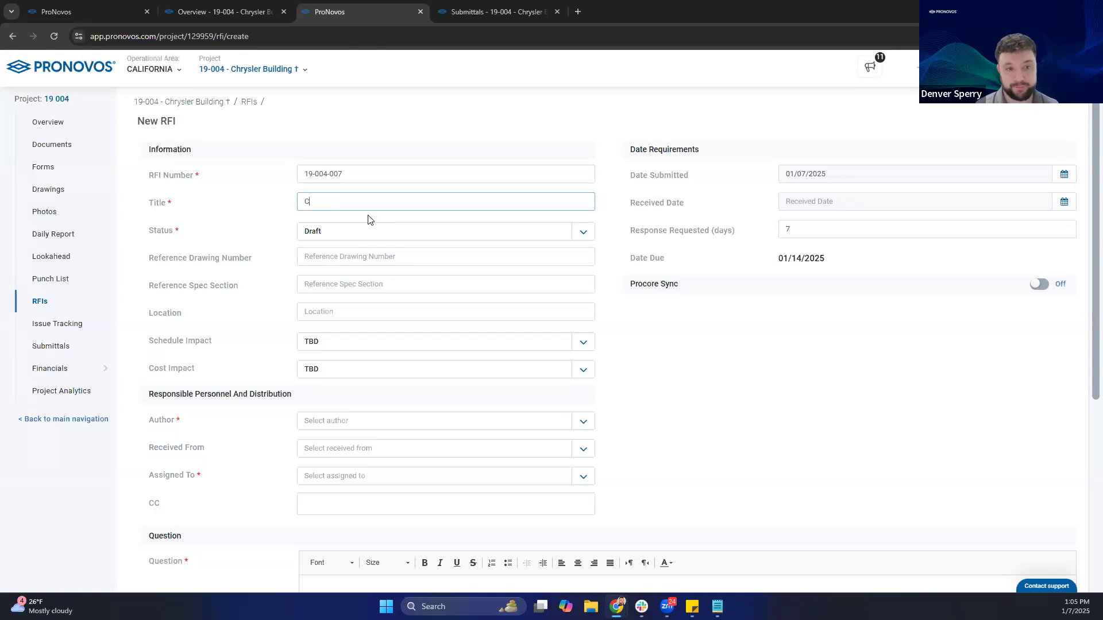
{"action": "type", "text": "oncrete Slab"}
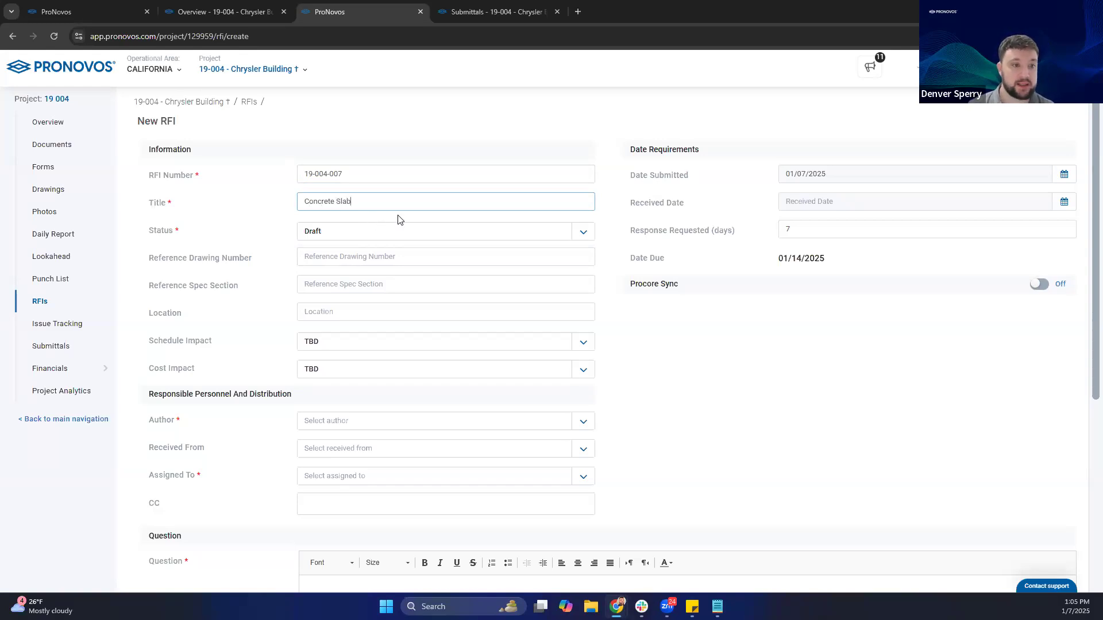
Step: Review the available RFI statuses and set the status to Open
{"action": "left_click", "coordinate": [333, 235]}
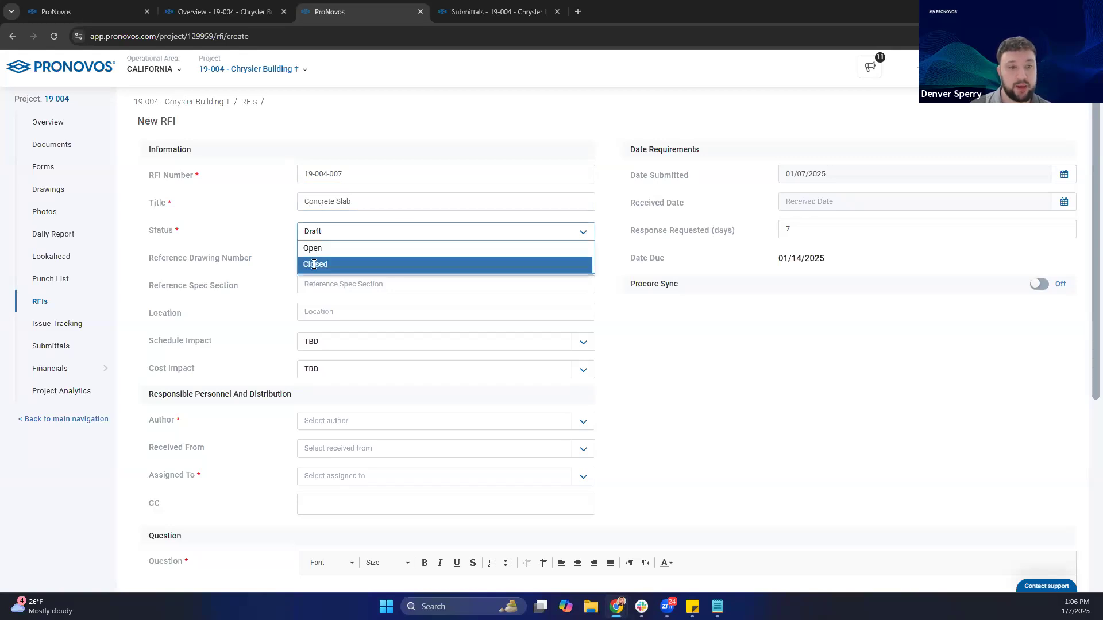
{"action": "left_click", "coordinate": [319, 233]}
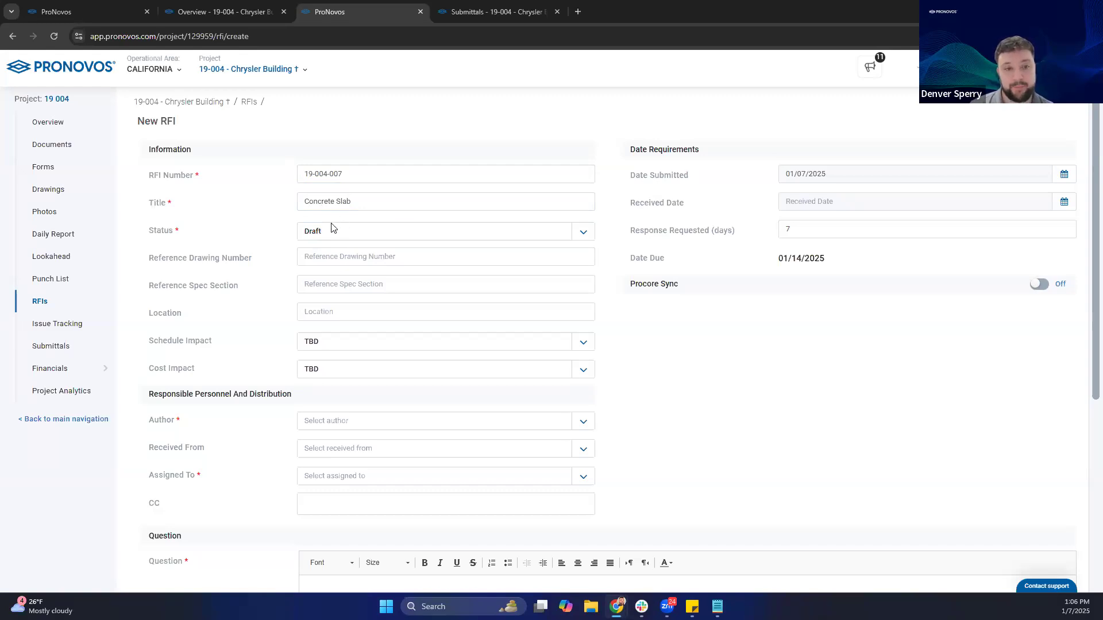
{"action": "left_click", "coordinate": [320, 236]}
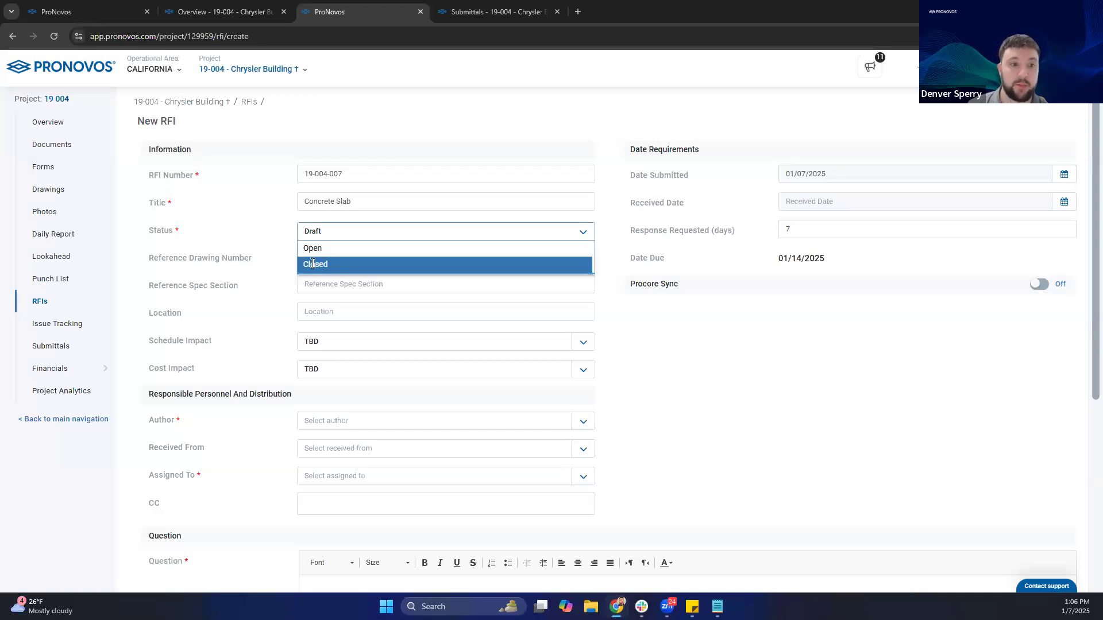
{"action": "left_click", "coordinate": [349, 238]}
{"action": "left_click", "coordinate": [346, 235]}
{"action": "left_click", "coordinate": [326, 247]}
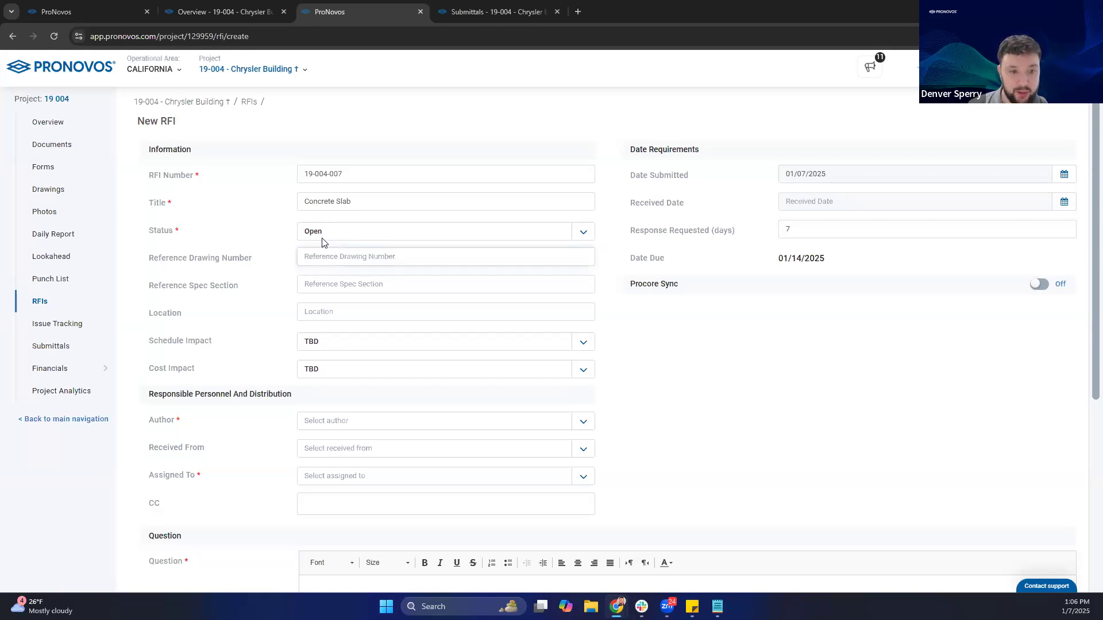
Step: Set the reference drawing number to 15664564 and the reference spec section to 4654
{"action": "left_click", "coordinate": [338, 256]}
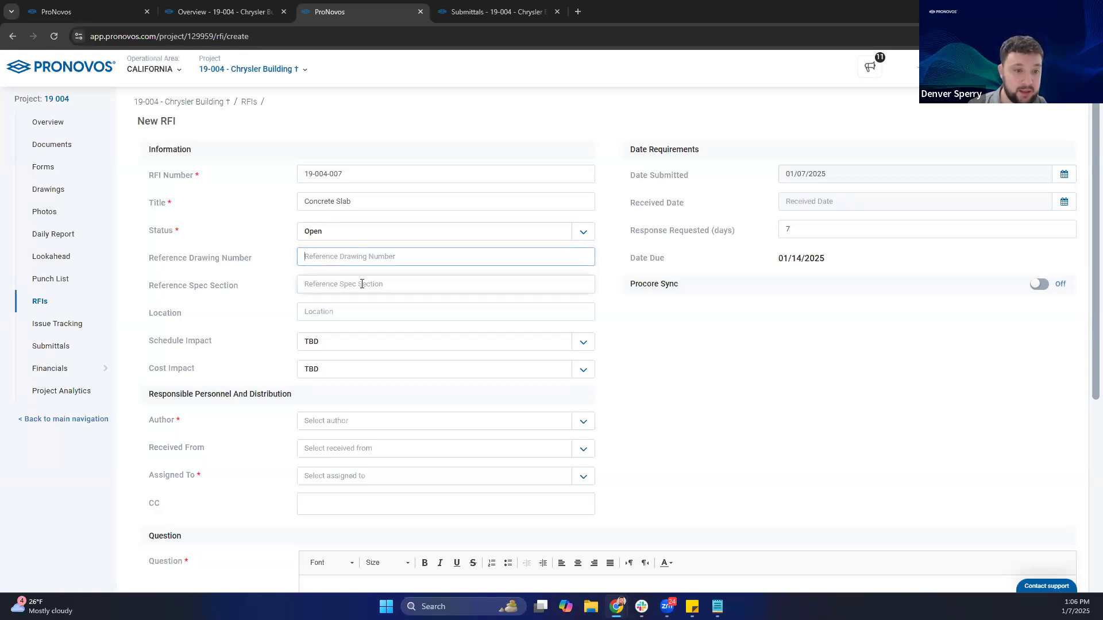
{"action": "type", "text": "15664564"}
{"action": "key", "text": "Tab"}
{"action": "type", "text": "4654"}
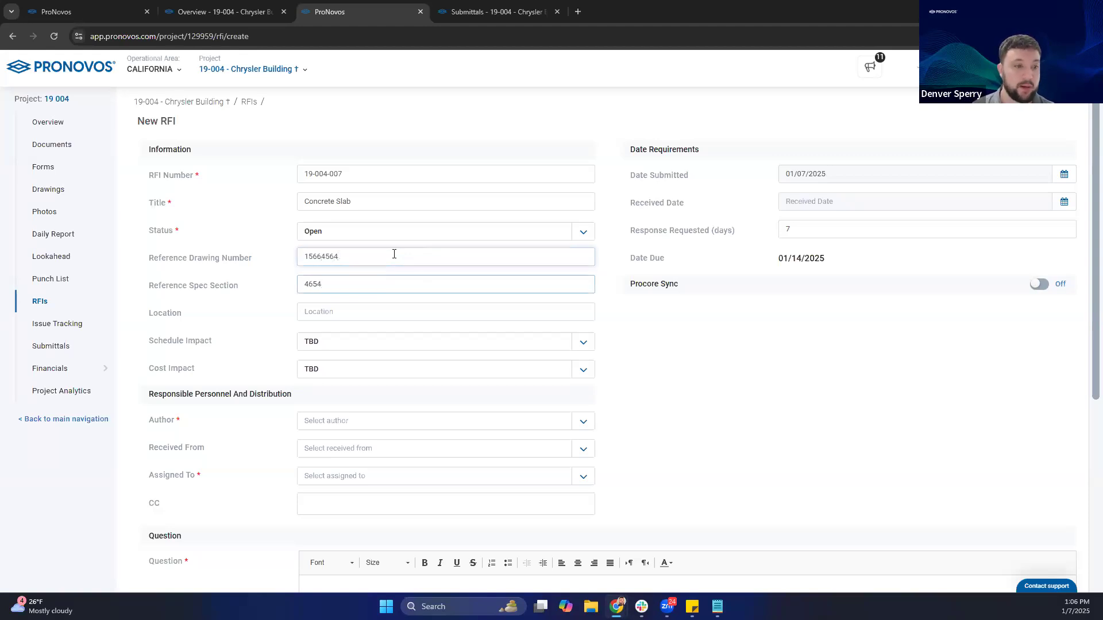
{"action": "left_click", "coordinate": [383, 307]}
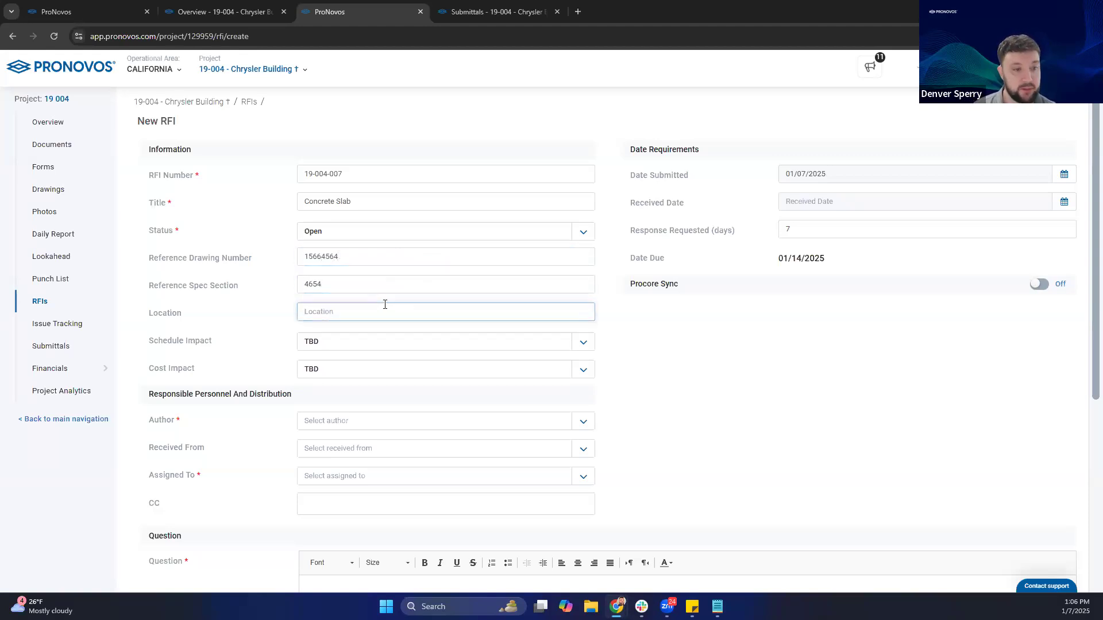
{"action": "left_click_drag", "start_coordinate": [187, 233], "coordinate": [176, 230]}
{"action": "left_click", "coordinate": [224, 232]}
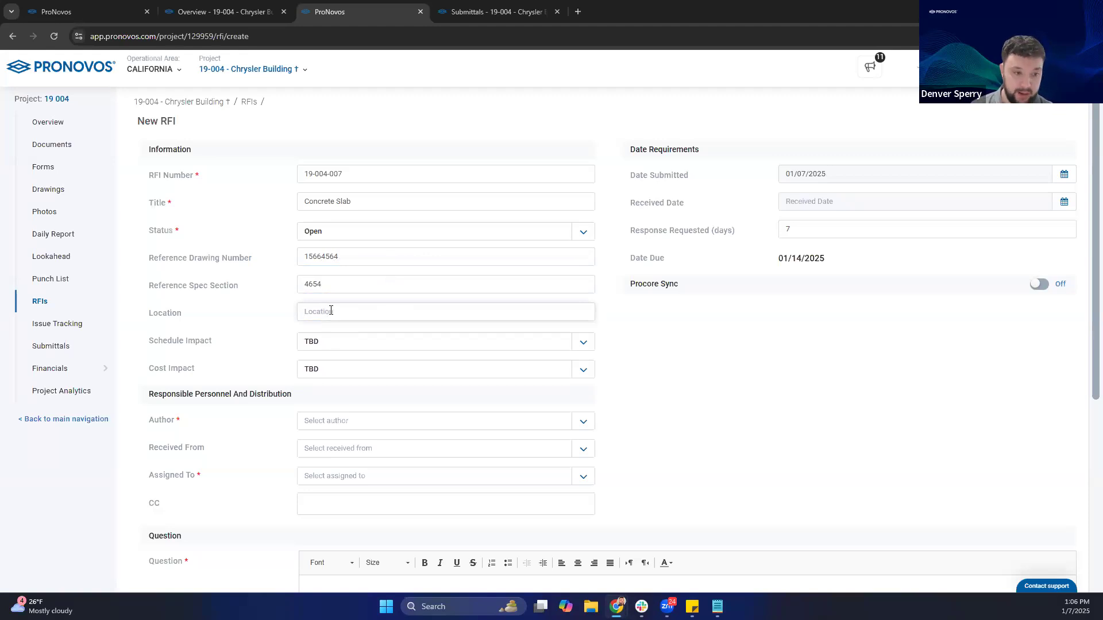
Step: Review the Schedule Impact options and the Cost Impact field, keeping both set to TBD
{"action": "scroll", "coordinate": [333, 305], "scroll_direction": "down", "scroll_amount": 1}
{"action": "left_click", "coordinate": [335, 291]}
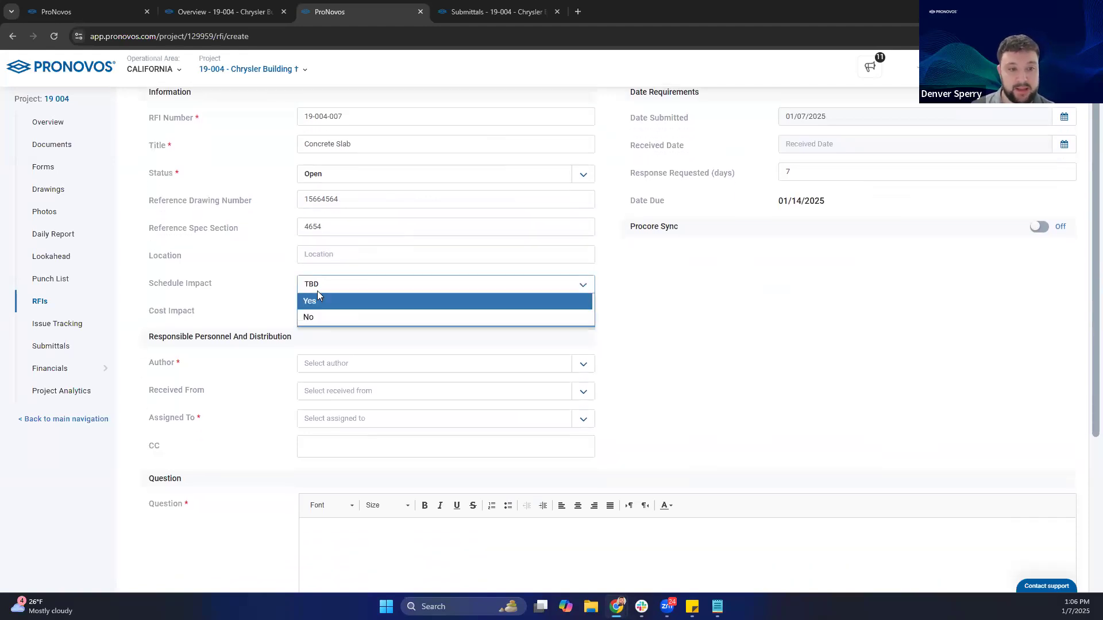
{"action": "left_click", "coordinate": [320, 288]}
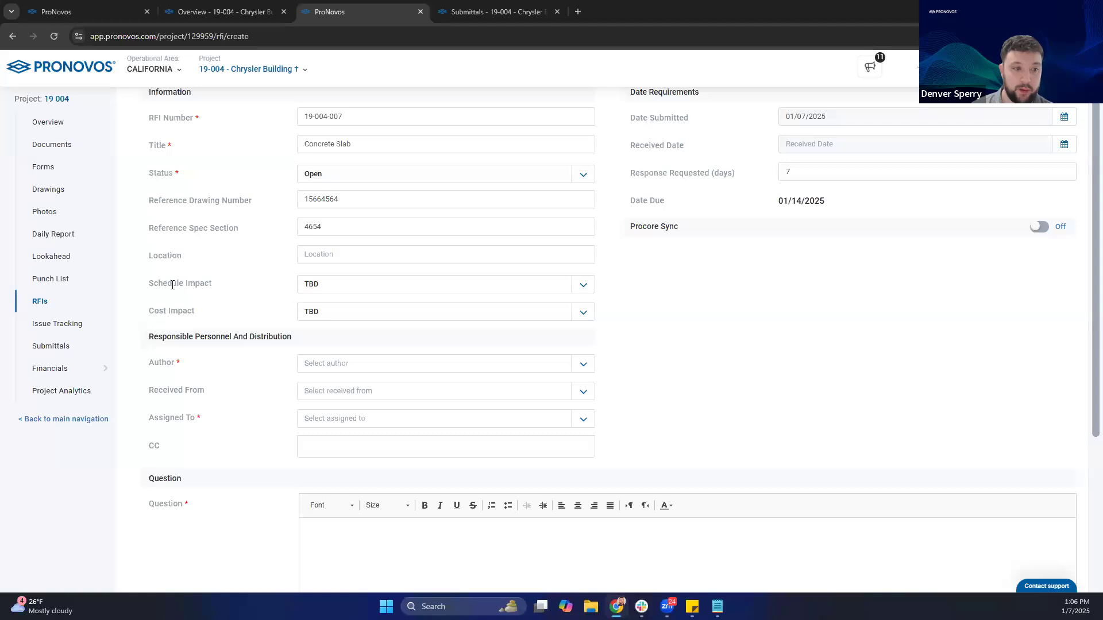
{"action": "left_click_drag", "start_coordinate": [151, 283], "coordinate": [234, 295]}
{"action": "left_click_drag", "start_coordinate": [151, 310], "coordinate": [223, 313]}
{"action": "left_click", "coordinate": [329, 290]}
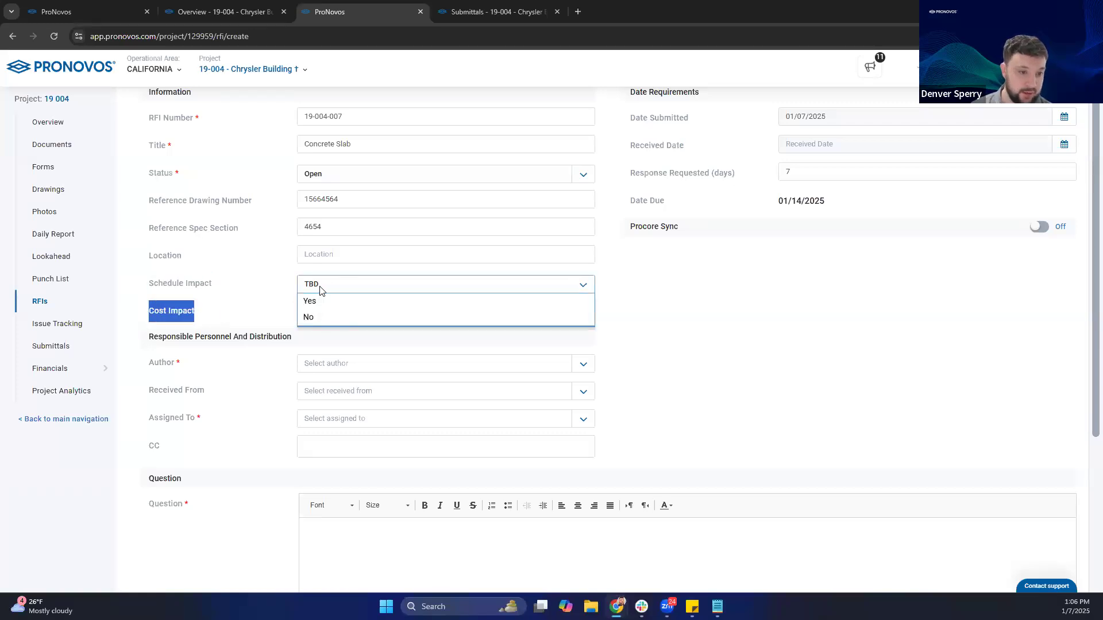
{"action": "left_click", "coordinate": [320, 288]}
{"action": "left_click", "coordinate": [236, 310]}
Step: Fill in the RFI's author and assign the RFI to the responsible project team contact, finding each by first name
{"action": "scroll", "coordinate": [238, 311], "scroll_direction": "down", "scroll_amount": 1}
{"action": "scroll", "coordinate": [238, 310], "scroll_direction": "down", "scroll_amount": 2}
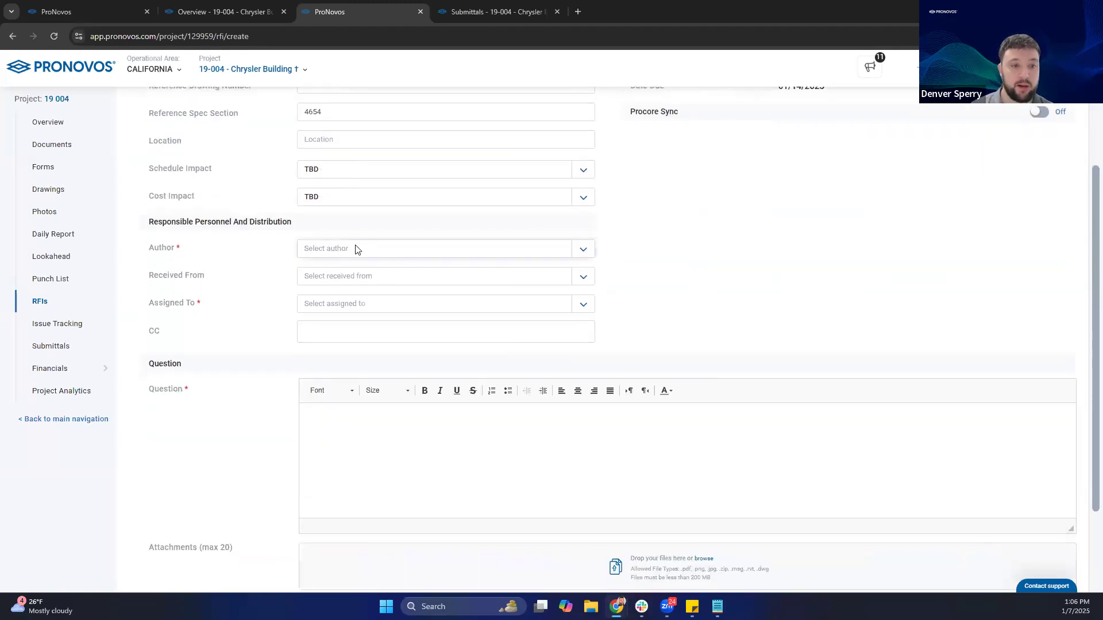
{"action": "left_click", "coordinate": [355, 249]}
{"action": "type", "text": "denv"}
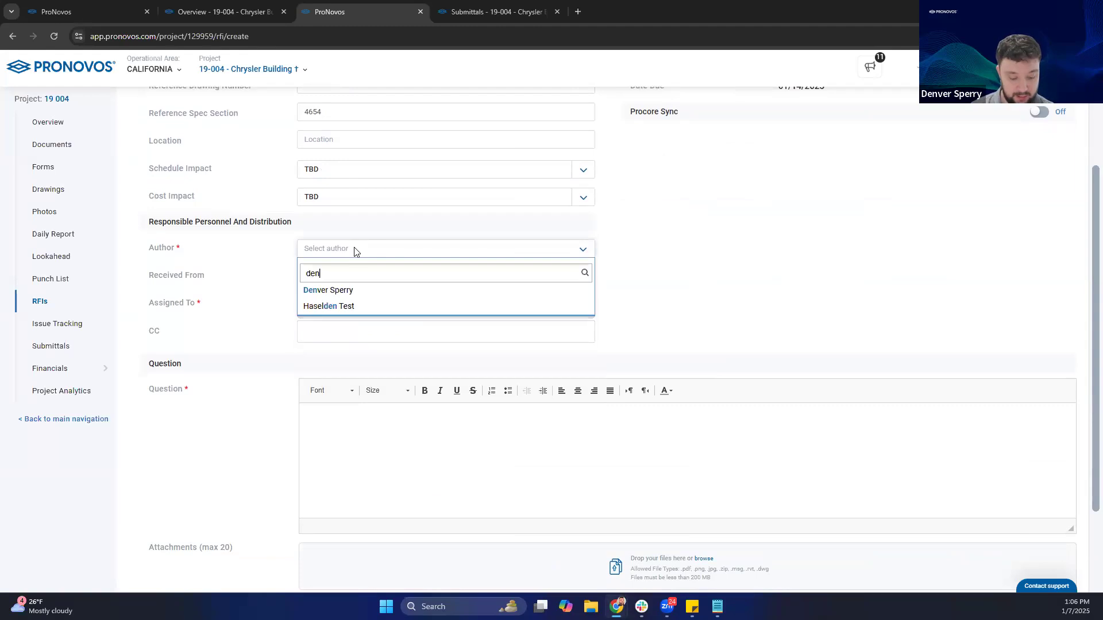
{"action": "left_click", "coordinate": [339, 289]}
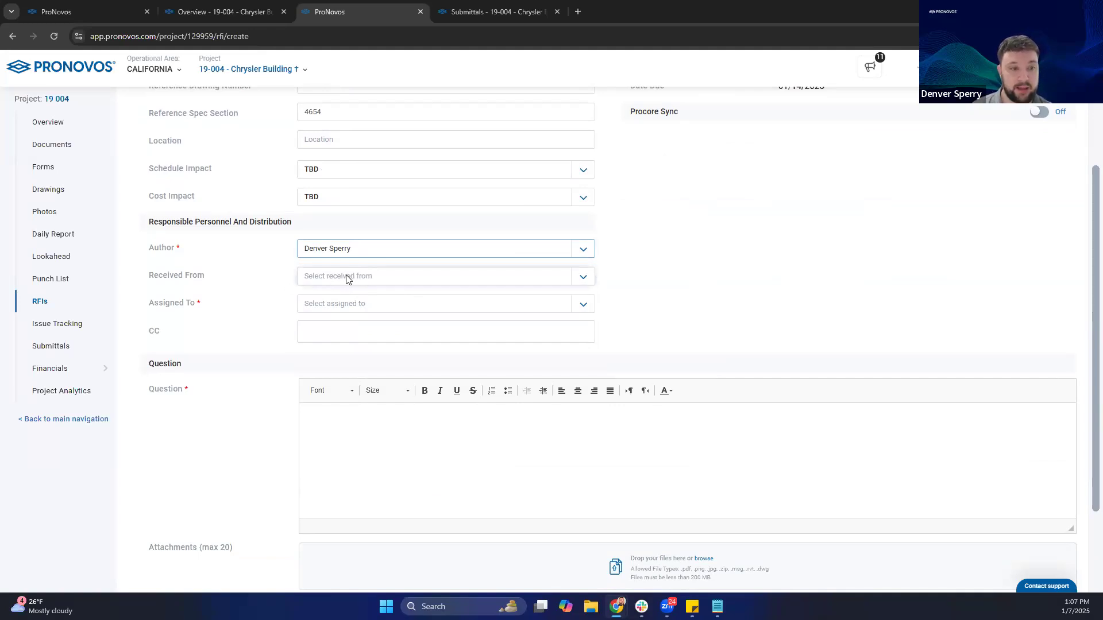
{"action": "left_click", "coordinate": [348, 304]}
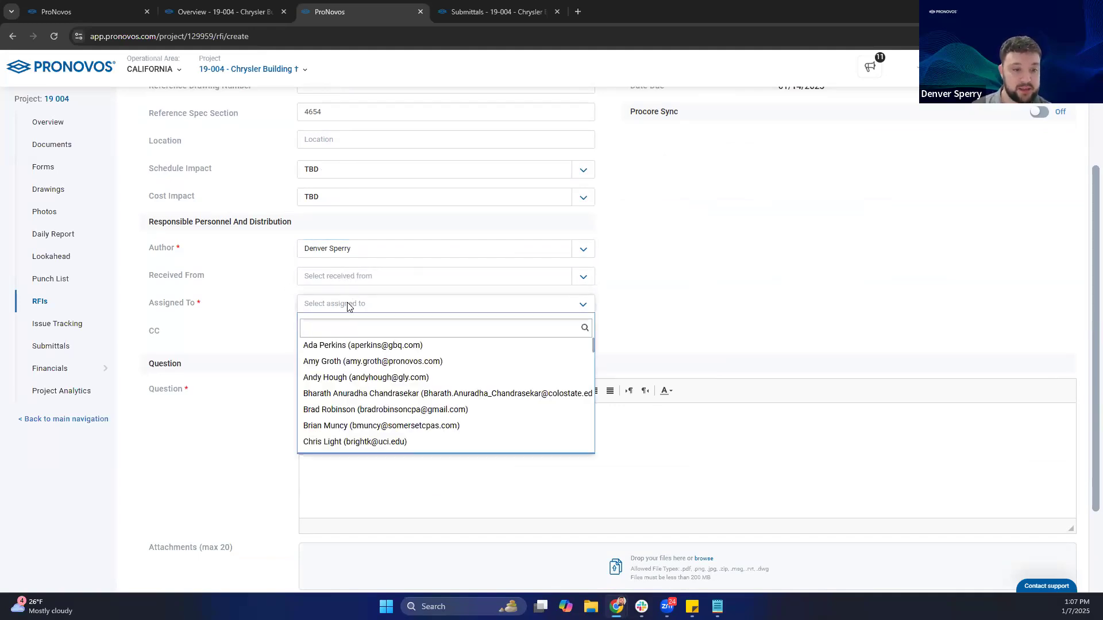
{"action": "type", "text": "jack"}
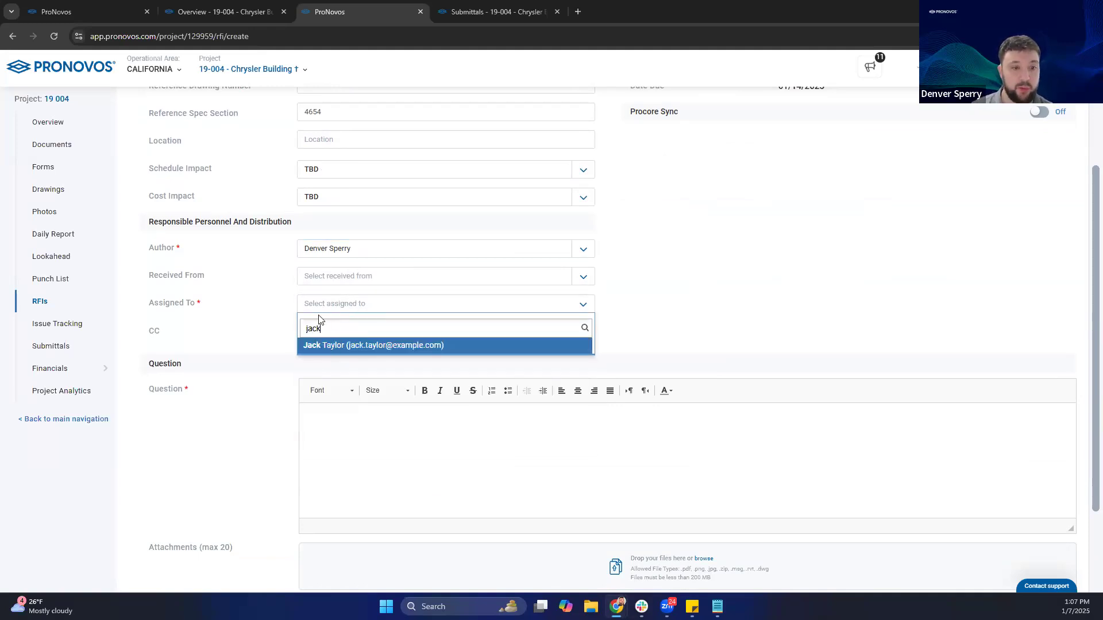
{"action": "key", "text": "Return"}
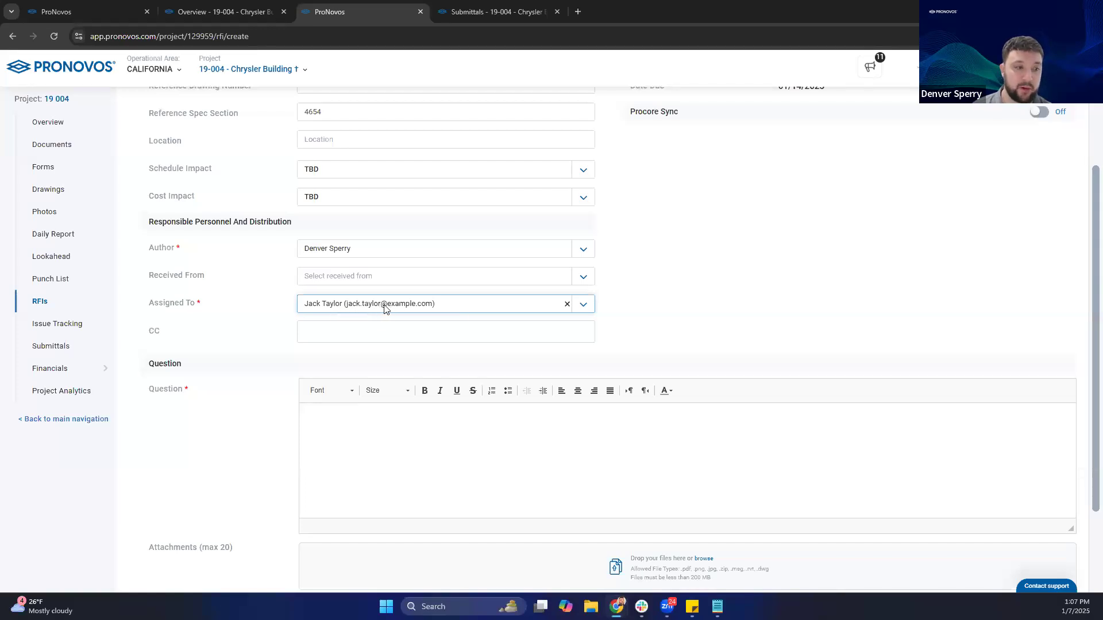
Step: Examine the contacts listed under KHS&S Contractors in the Chrysler Building project's team
{"action": "scroll", "coordinate": [408, 328], "scroll_direction": "up", "scroll_amount": 3}
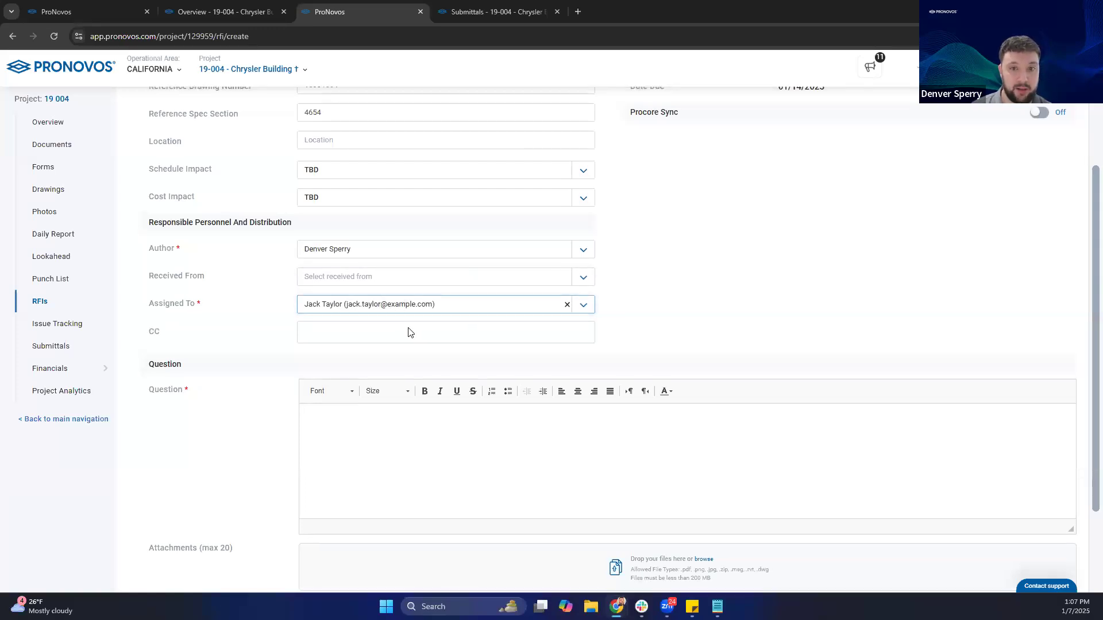
{"action": "left_click", "coordinate": [227, 11]}
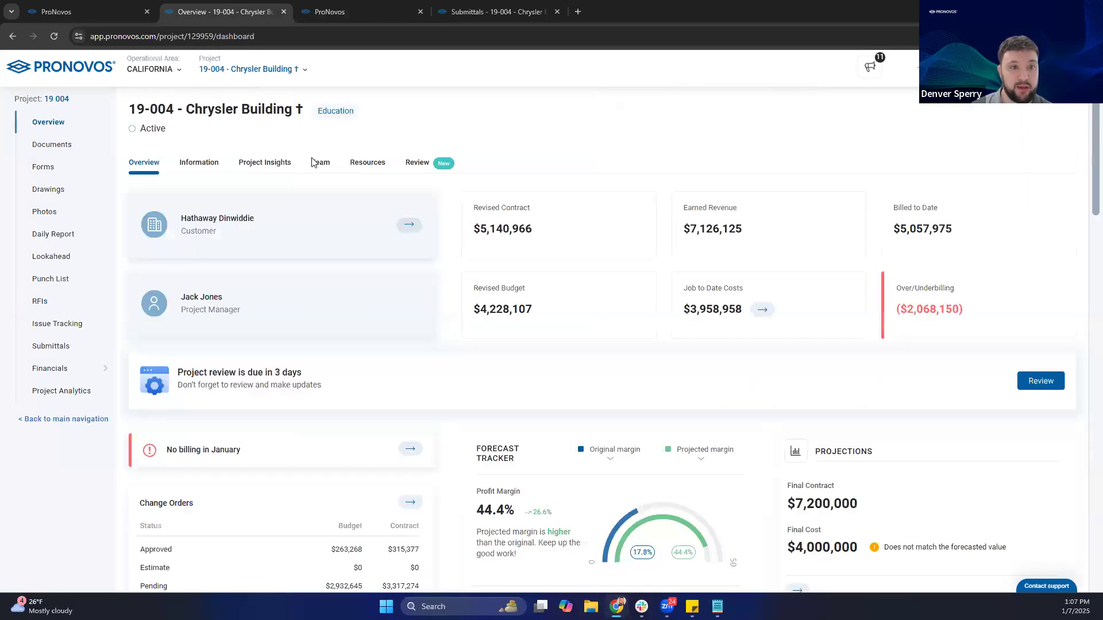
{"action": "left_click", "coordinate": [317, 165]}
{"action": "scroll", "coordinate": [197, 365], "scroll_direction": "down", "scroll_amount": 1}
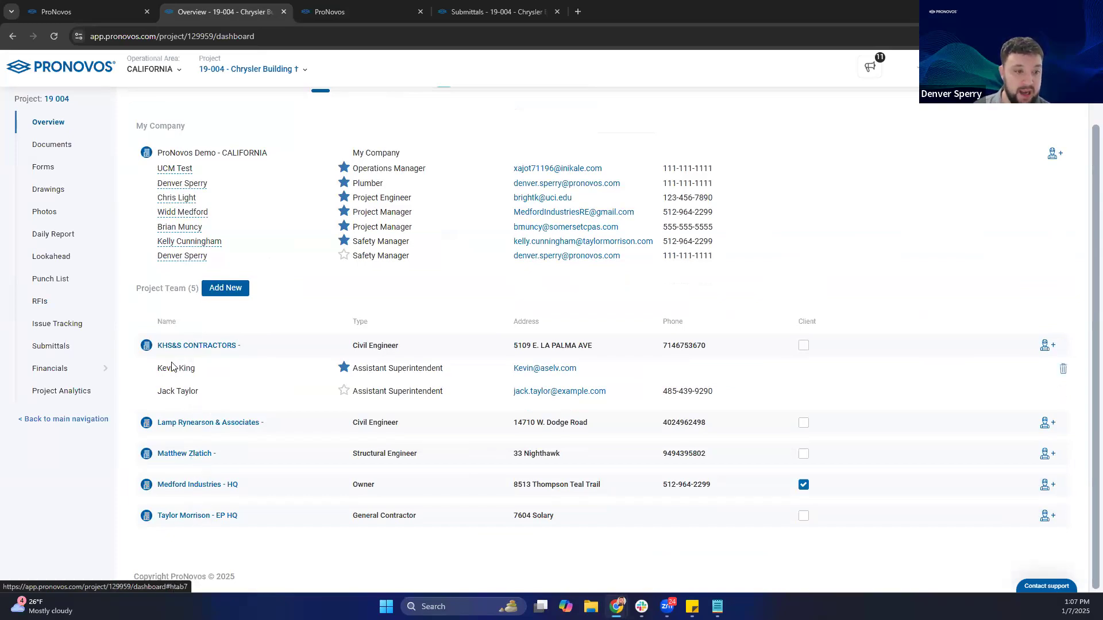
{"action": "left_click_drag", "start_coordinate": [156, 369], "coordinate": [166, 392]}
{"action": "left_click", "coordinate": [203, 392]}
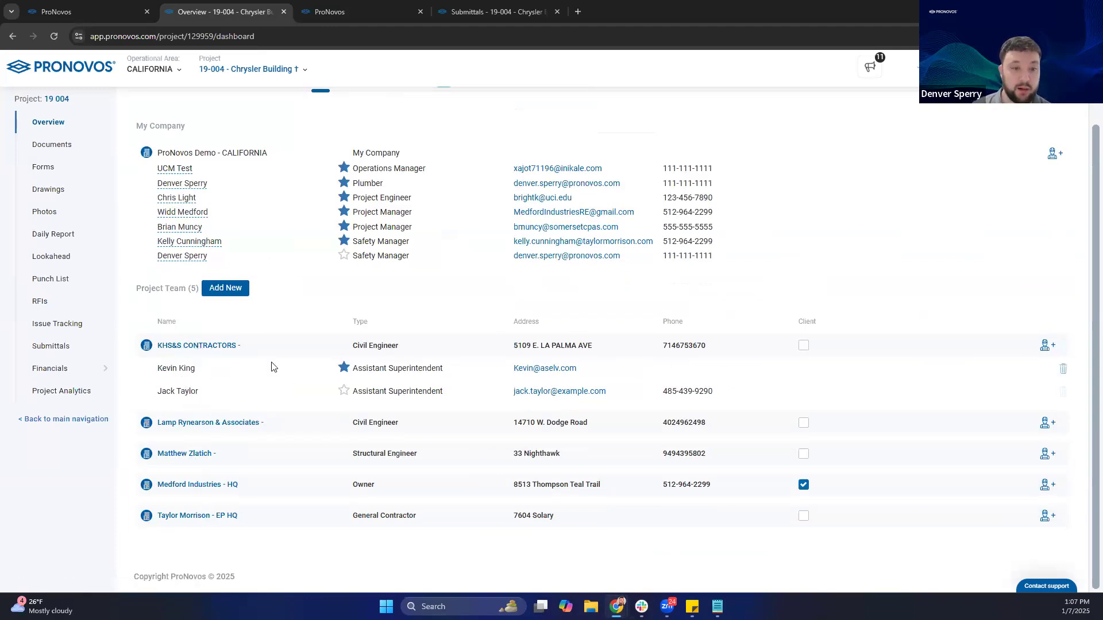
Step: Return to the new RFI form and add a colleague as the CC recipient
{"action": "left_click", "coordinate": [345, 11]}
{"action": "scroll", "coordinate": [291, 343], "scroll_direction": "down", "scroll_amount": 3}
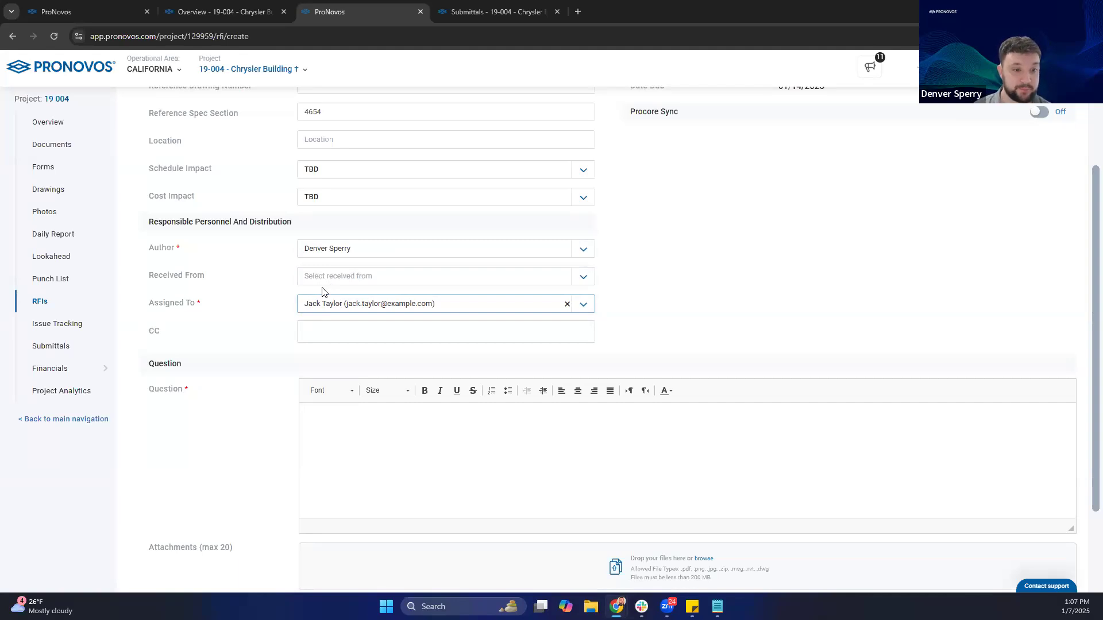
{"action": "left_click", "coordinate": [333, 335]}
{"action": "type", "text": "garr"}
{"action": "left_click", "coordinate": [331, 349]}
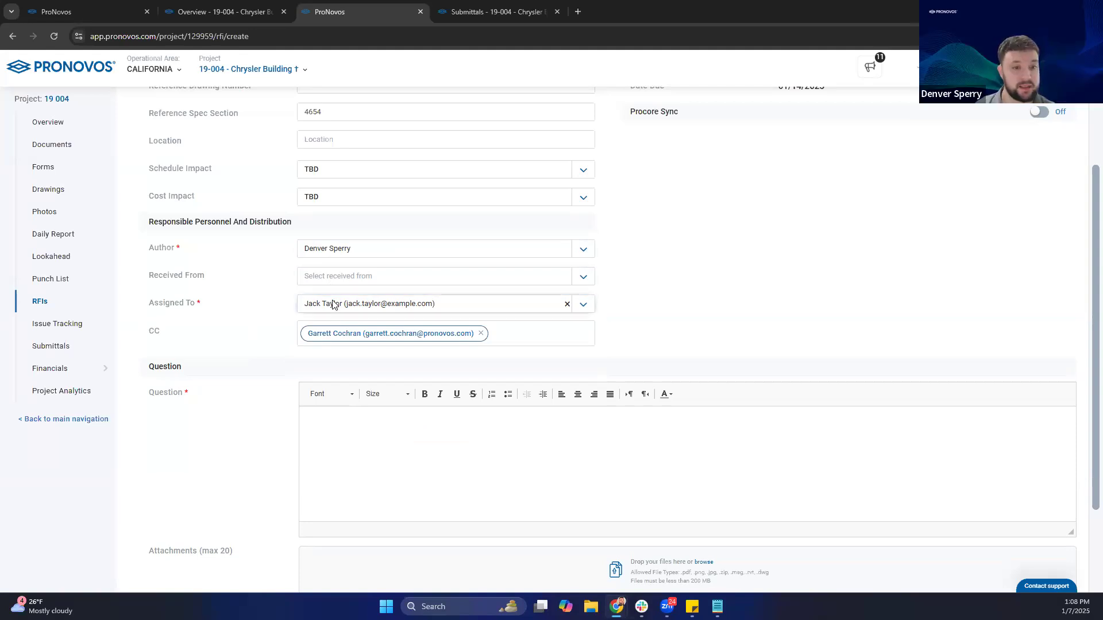
Step: Review the available Assigned To people and compare them with the KHS&S Contractors contacts in the project team
{"action": "left_click", "coordinate": [379, 307]}
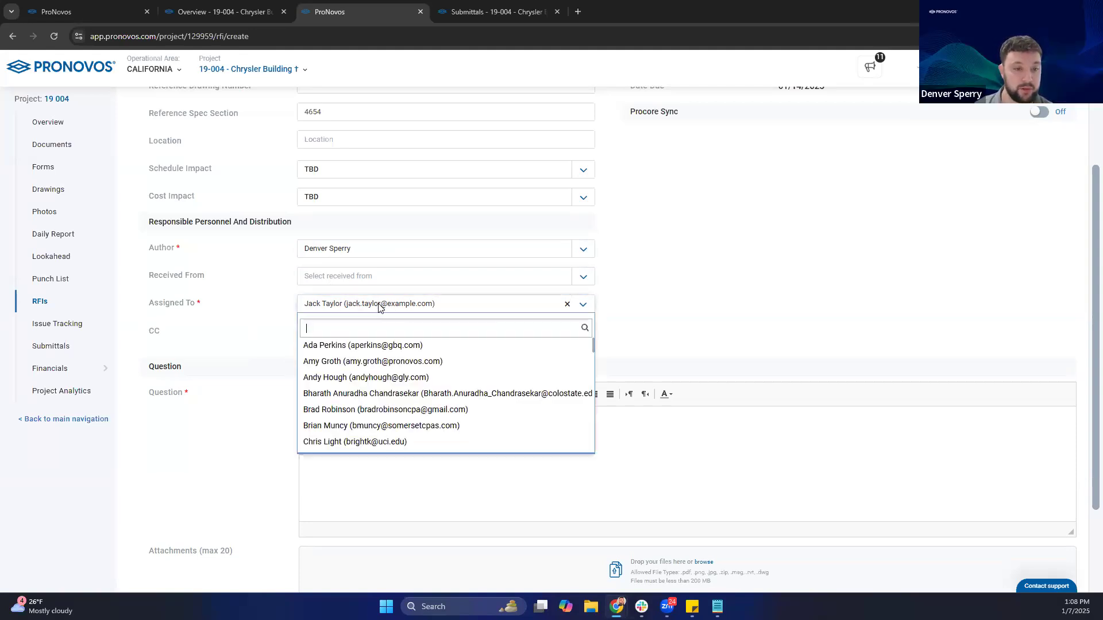
{"action": "left_click", "coordinate": [379, 306]}
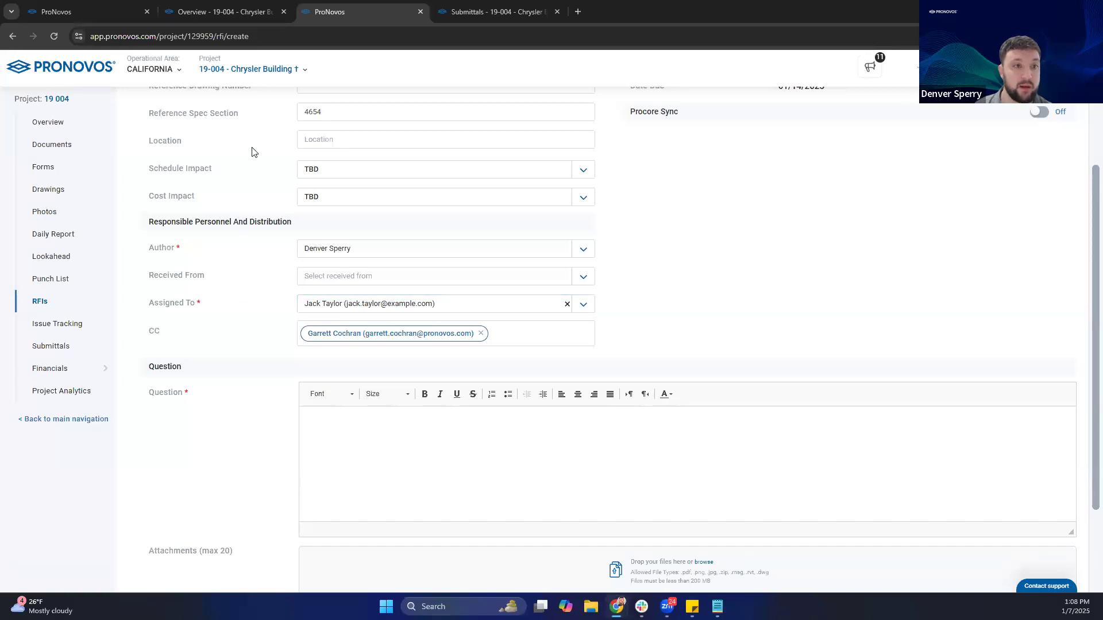
{"action": "left_click", "coordinate": [235, 8]}
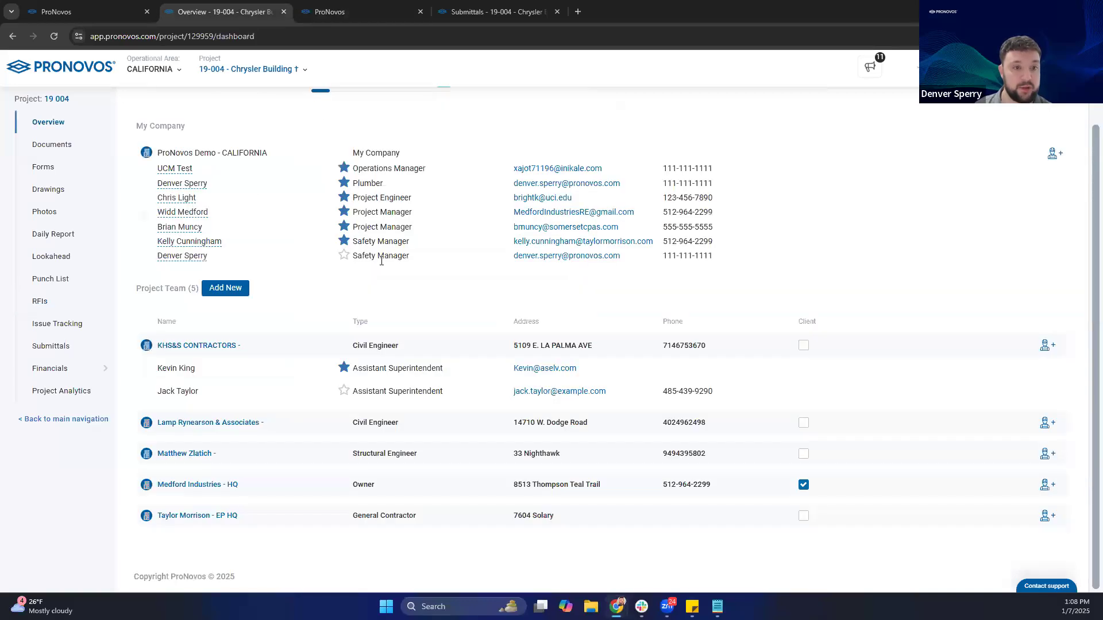
{"action": "left_click_drag", "start_coordinate": [159, 364], "coordinate": [266, 389]}
{"action": "left_click", "coordinate": [212, 394]}
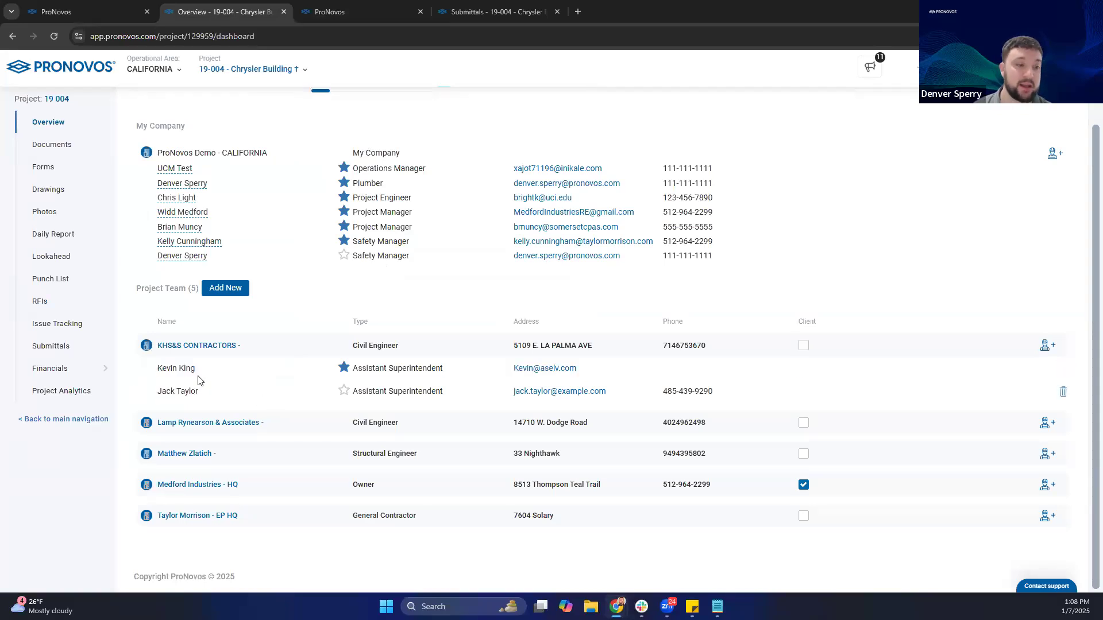
{"action": "left_click_drag", "start_coordinate": [200, 394], "coordinate": [157, 366]}
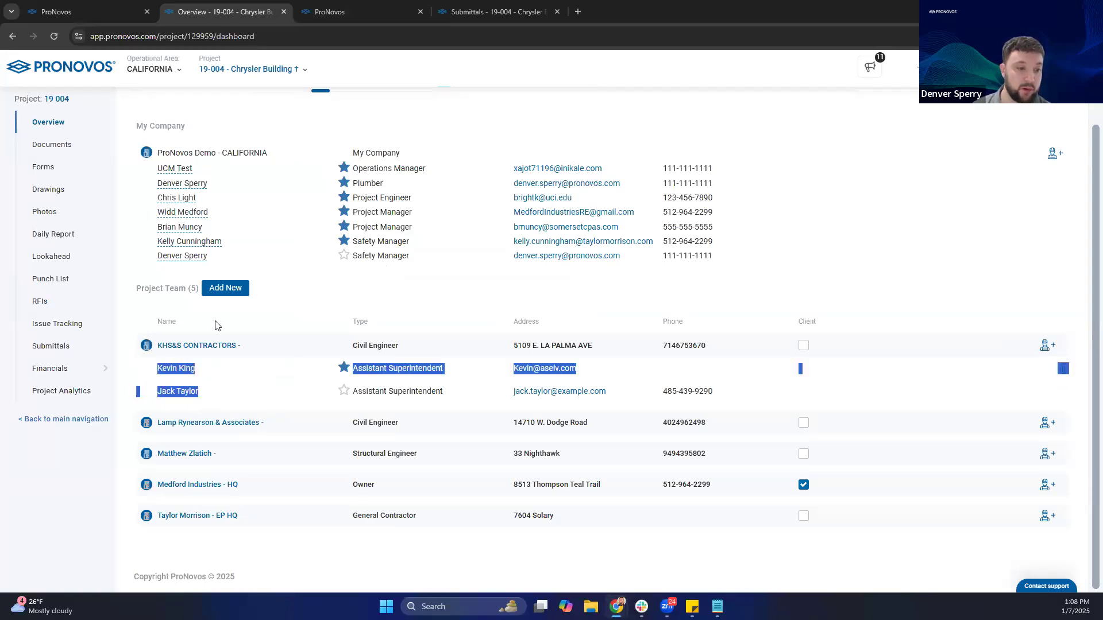
Step: Return to the new RFI form and enter "What is our question?" as its question
{"action": "left_click", "coordinate": [356, 6]}
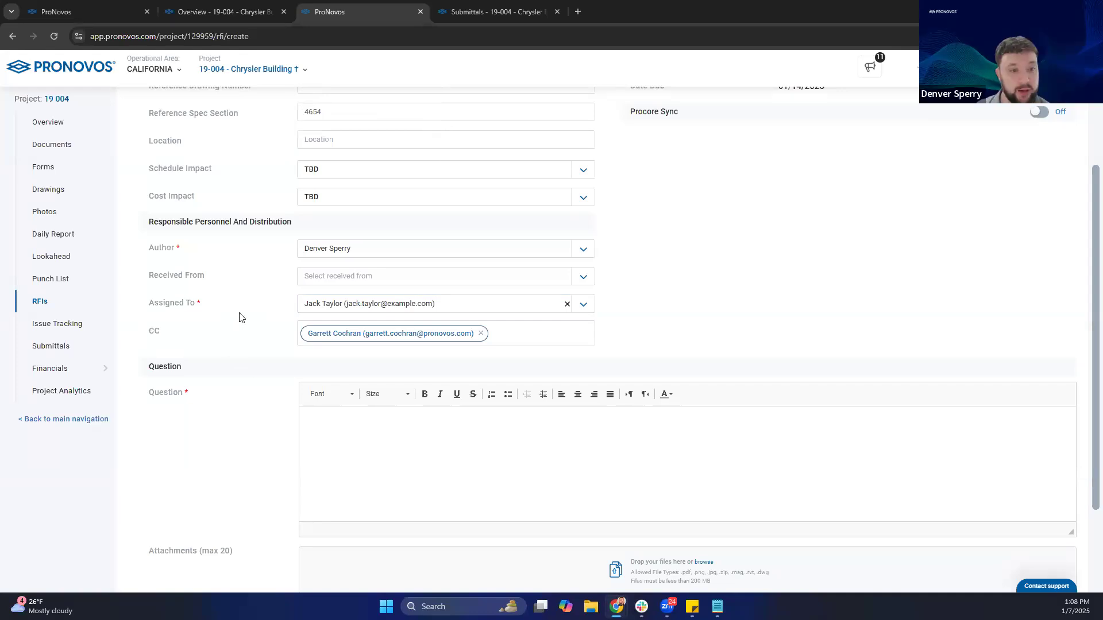
{"action": "scroll", "coordinate": [345, 310], "scroll_direction": "down", "scroll_amount": 2}
{"action": "left_click", "coordinate": [392, 304]}
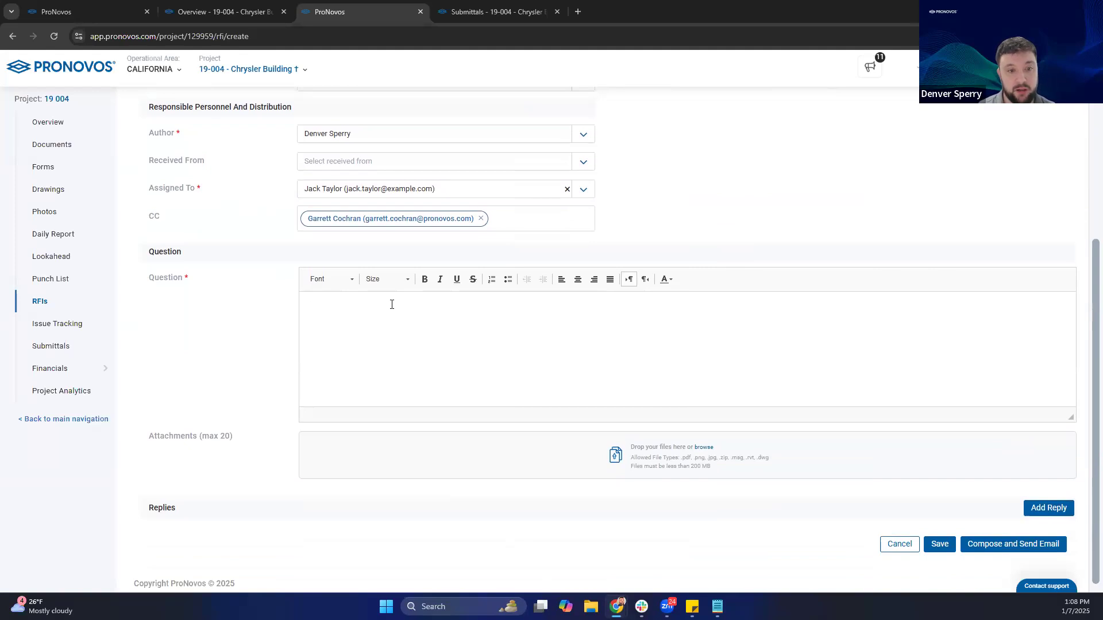
{"action": "type", "text": "What is our "}
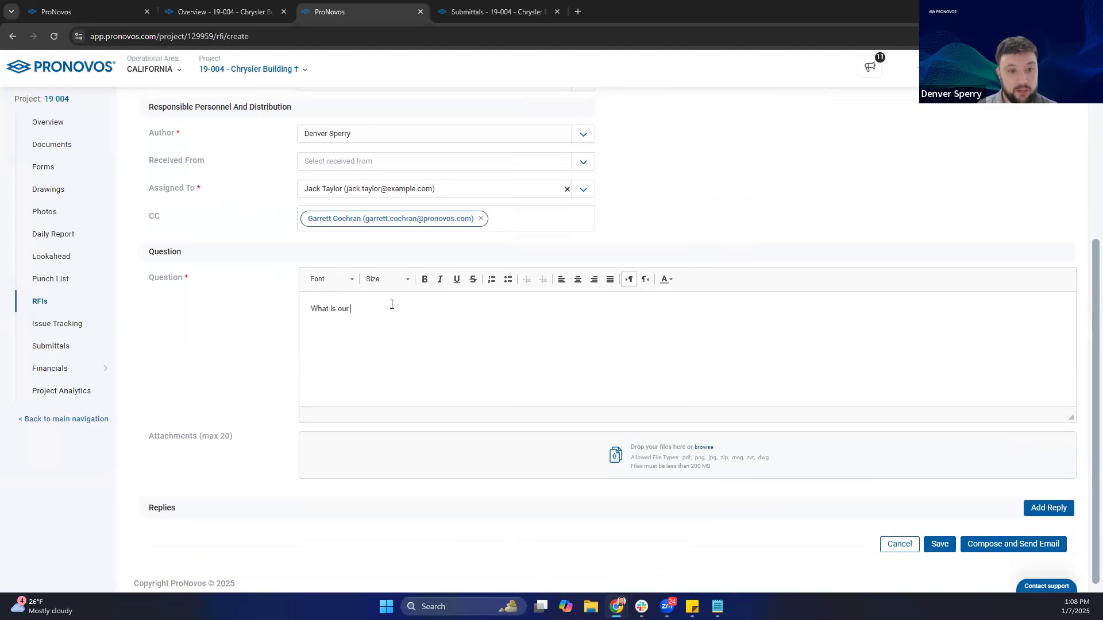
{"action": "type", "text": "question"}
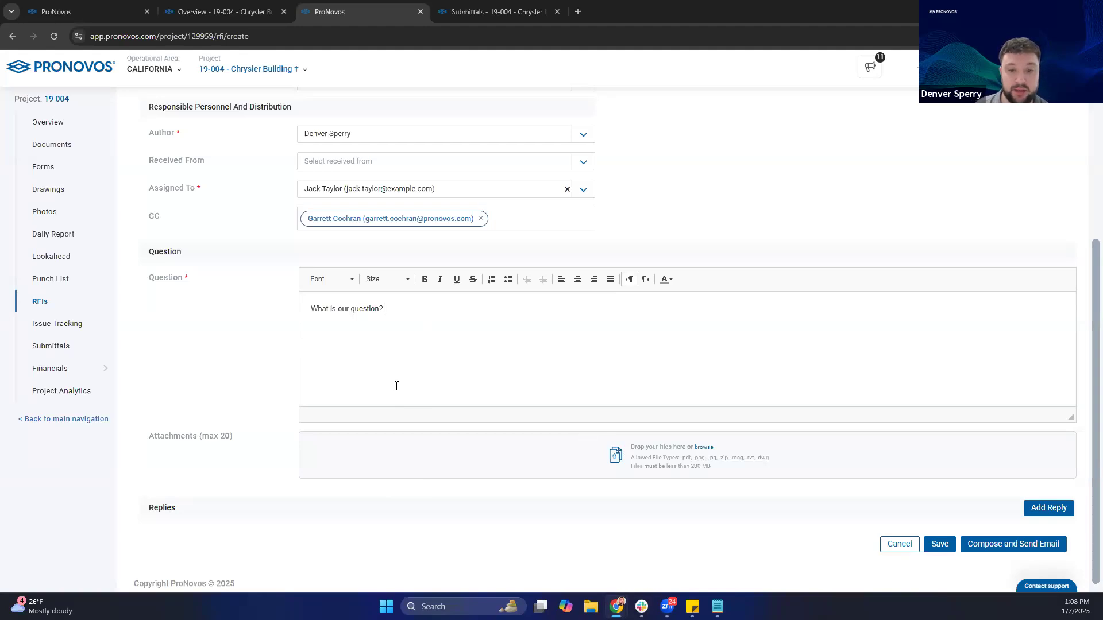
Step: Review the RFI's date requirements, checking how the requested response days relate to the submitted and due dates
{"action": "scroll", "coordinate": [373, 376], "scroll_direction": "up", "scroll_amount": 4}
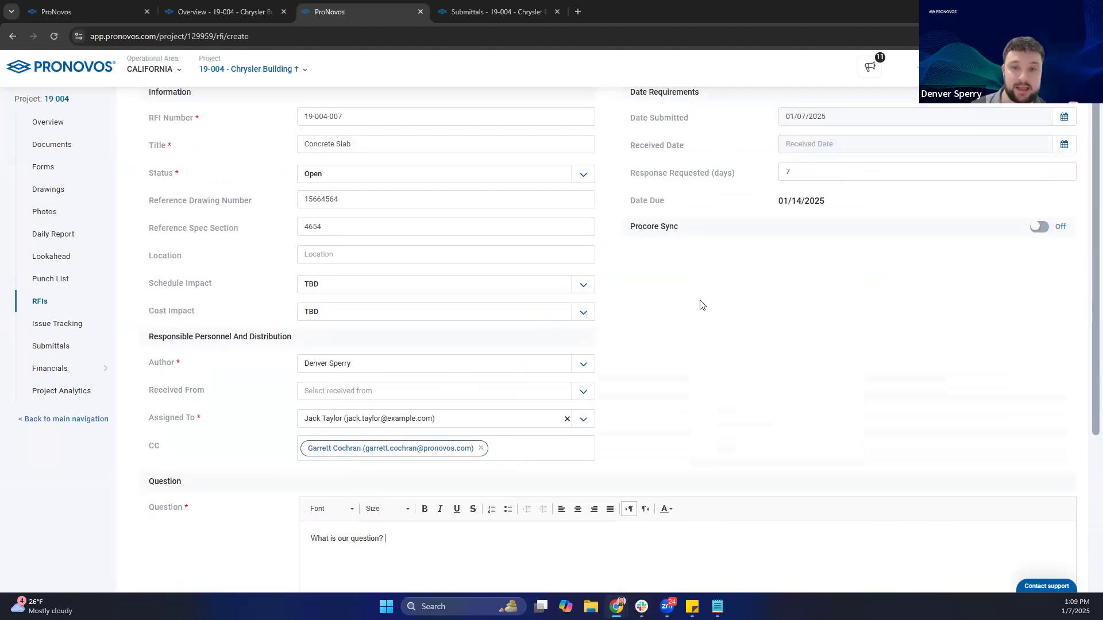
{"action": "scroll", "coordinate": [675, 326], "scroll_direction": "down", "scroll_amount": 3}
{"action": "scroll", "coordinate": [636, 372], "scroll_direction": "up", "scroll_amount": 3}
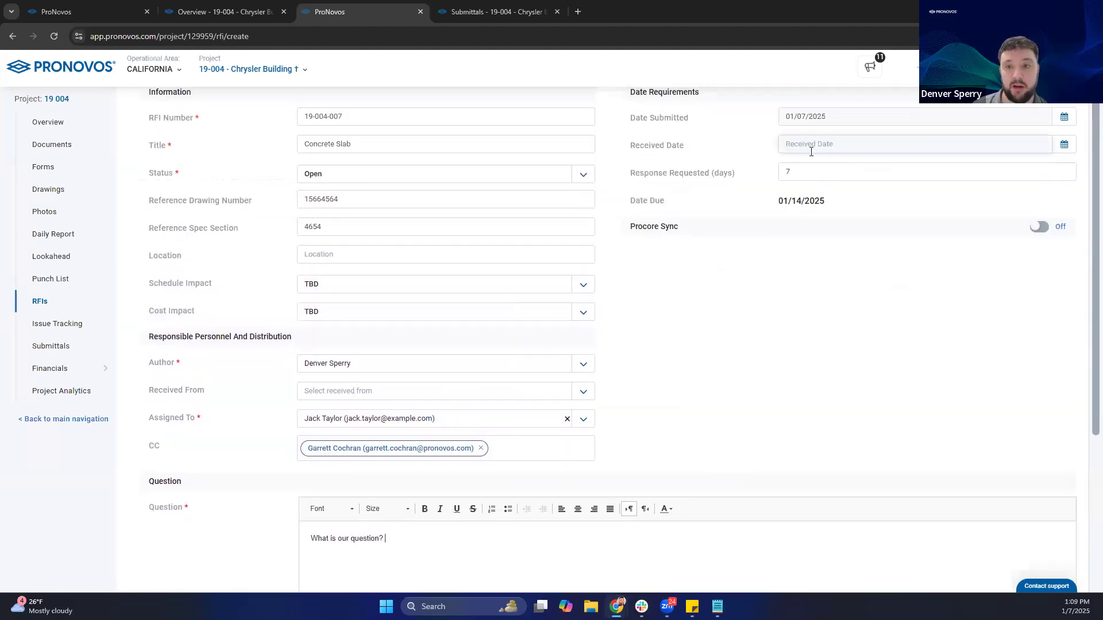
{"action": "left_click", "coordinate": [799, 172]}
{"action": "left_click", "coordinate": [800, 173]}
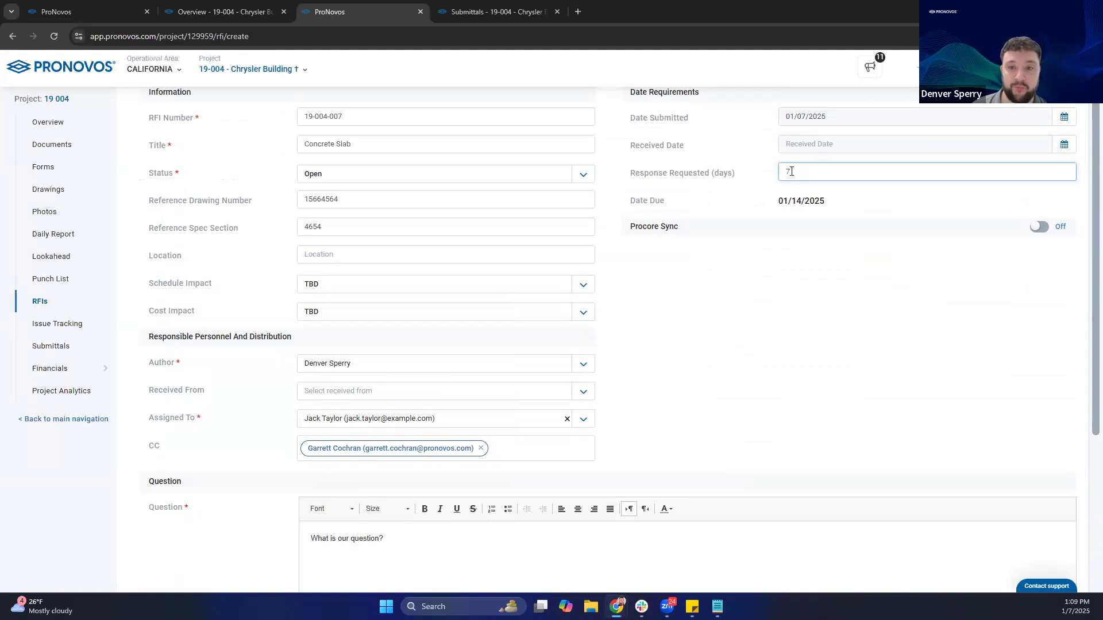
{"action": "left_click", "coordinate": [732, 329]}
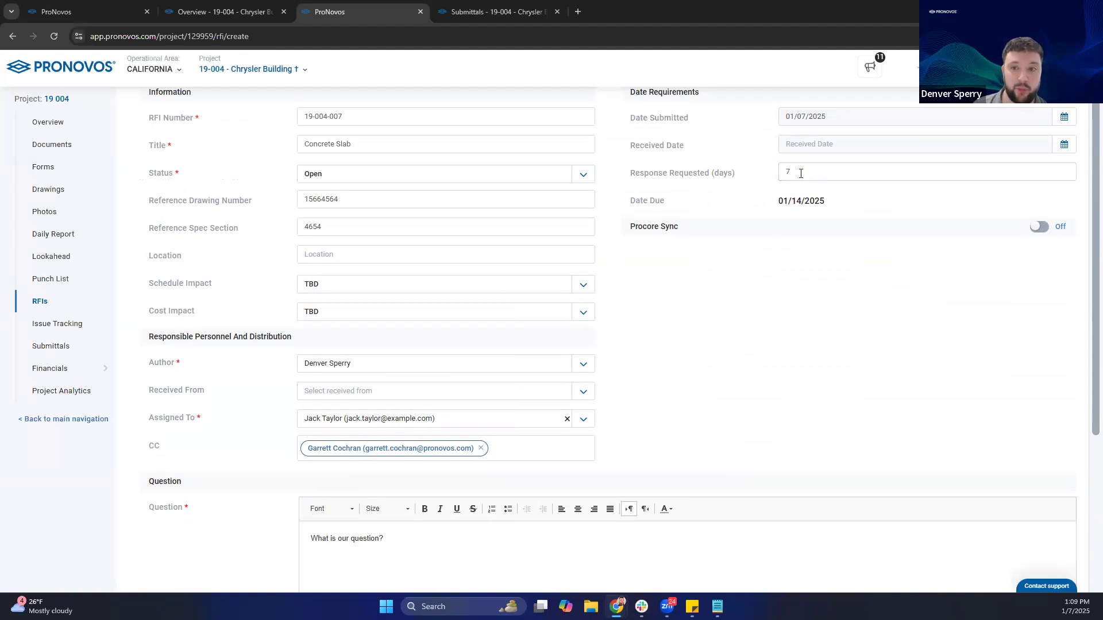
{"action": "triple_click", "coordinate": [775, 205]}
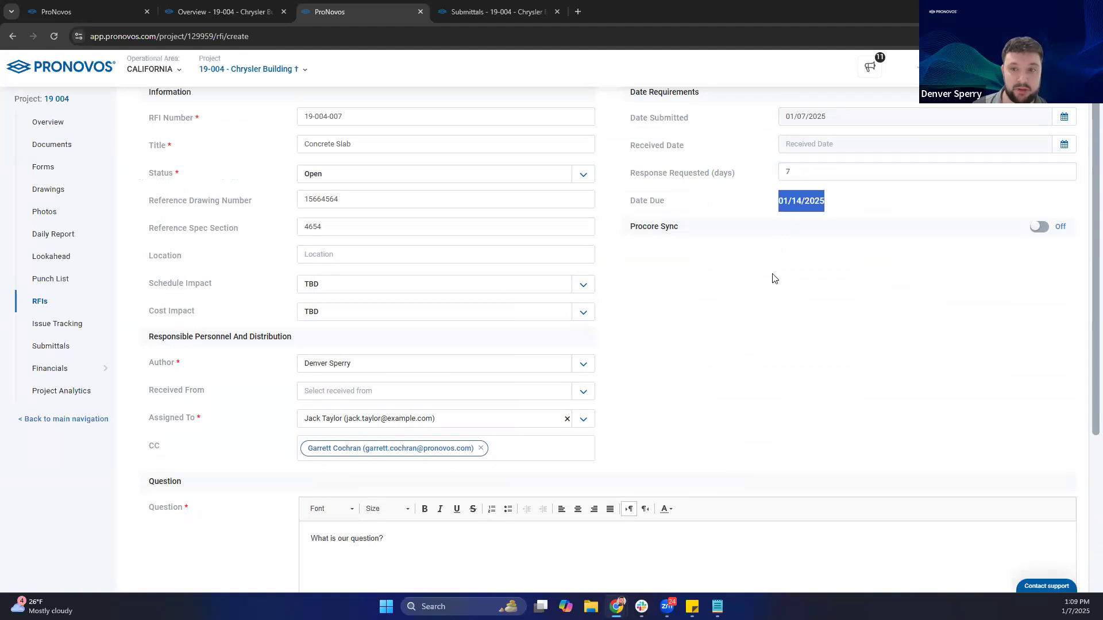
{"action": "left_click", "coordinate": [774, 279]}
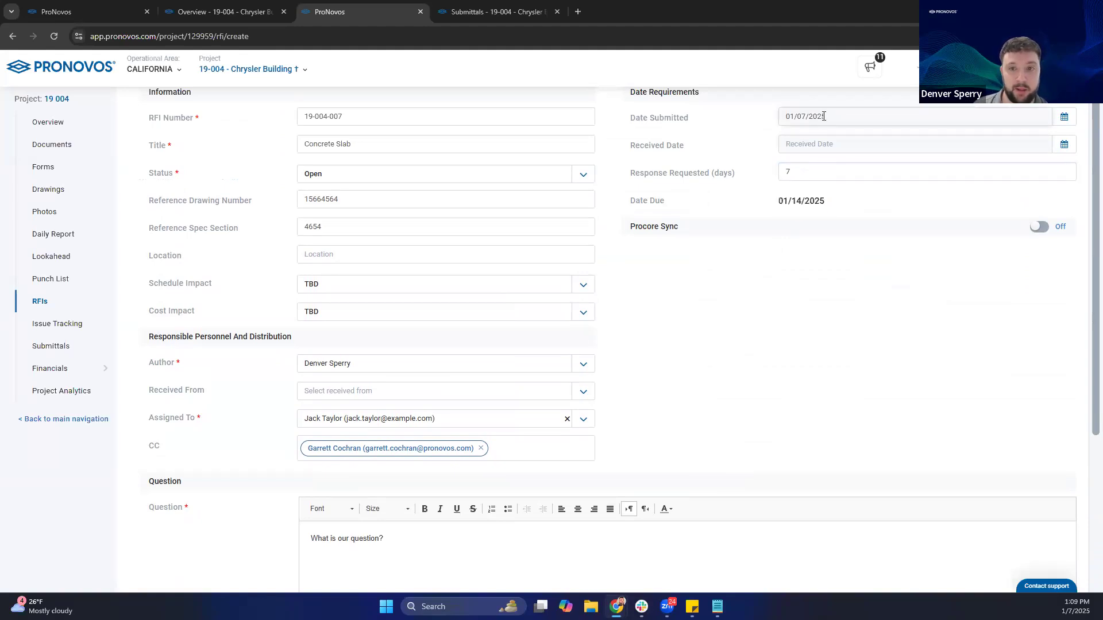
{"action": "triple_click", "coordinate": [784, 207]}
{"action": "left_click", "coordinate": [771, 335]}
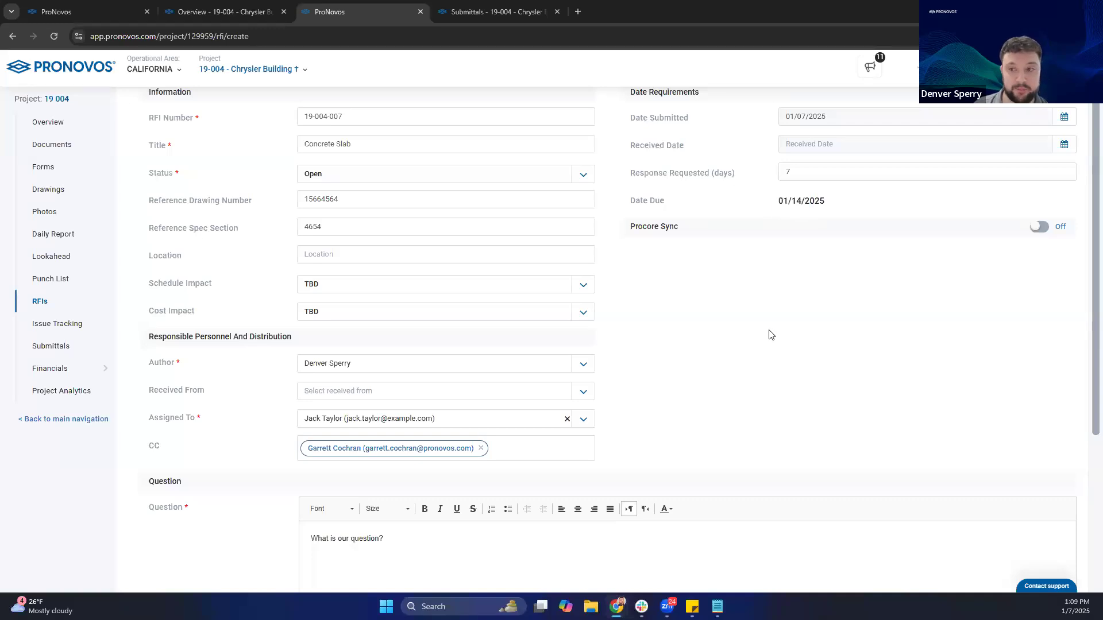
Step: Check the completed personnel, question and attachment sections, and save the new Concrete Slab RFI without composing an email
{"action": "scroll", "coordinate": [769, 335], "scroll_direction": "down", "scroll_amount": 4}
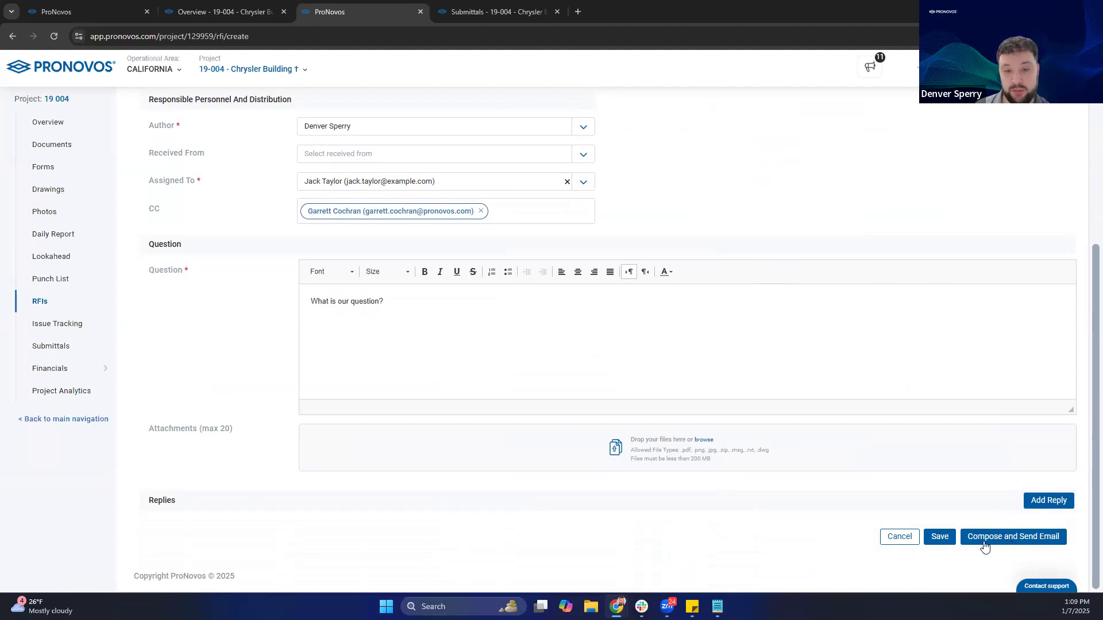
{"action": "scroll", "coordinate": [438, 301], "scroll_direction": "up", "scroll_amount": 1}
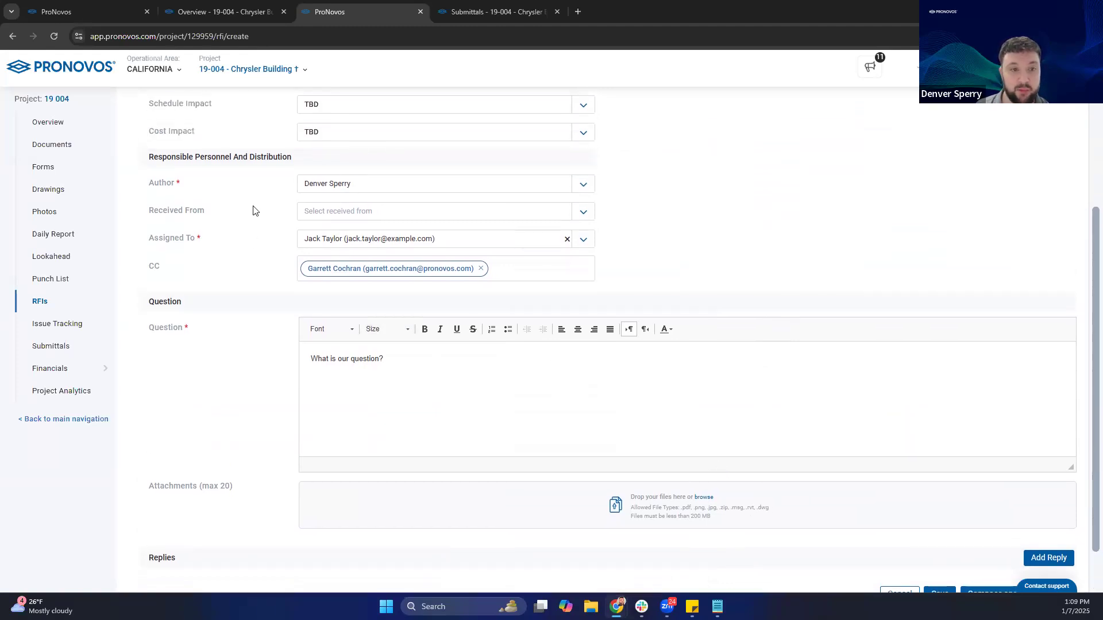
{"action": "scroll", "coordinate": [942, 467], "scroll_direction": "down", "scroll_amount": 1}
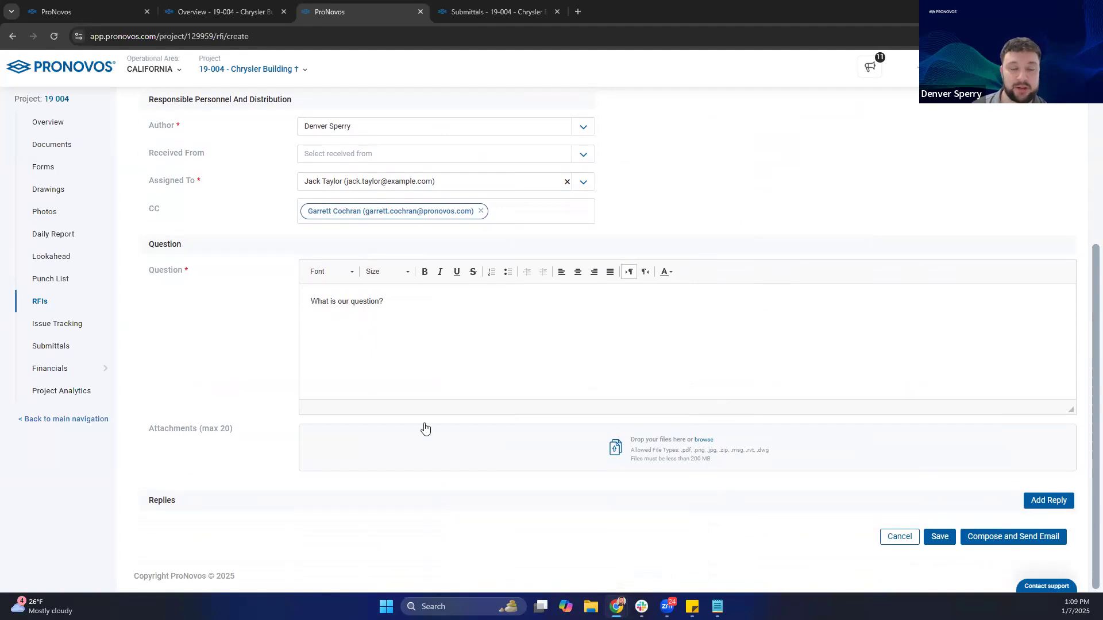
{"action": "left_click", "coordinate": [944, 541]}
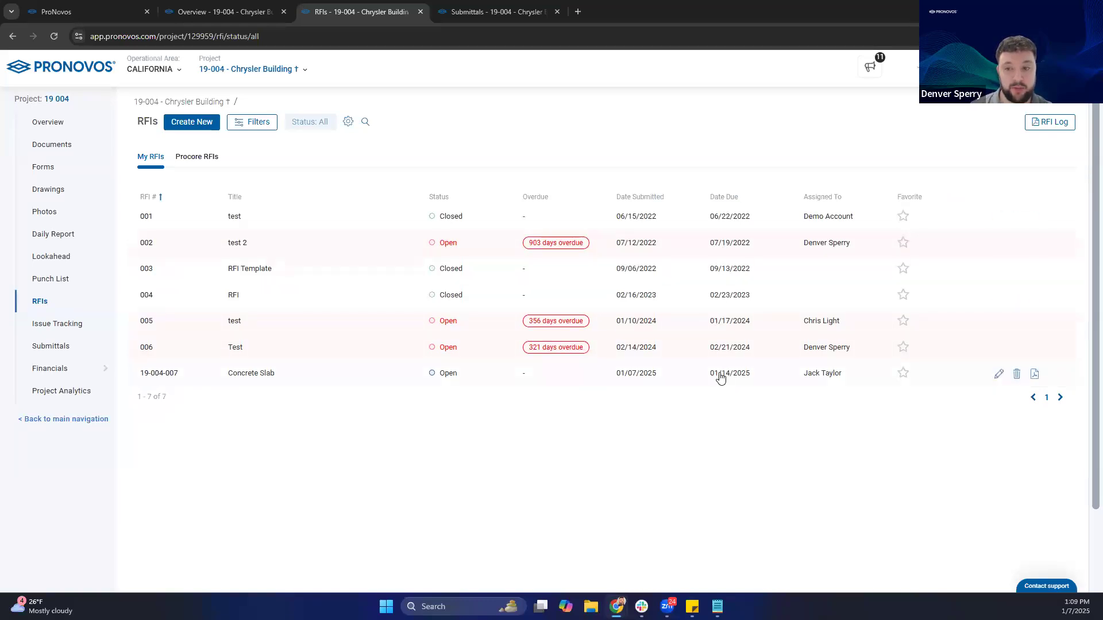
Step: Open the Concrete Slab RFI and start a new reply to examine the reply editor and its Official Response option
{"action": "left_click", "coordinate": [262, 377]}
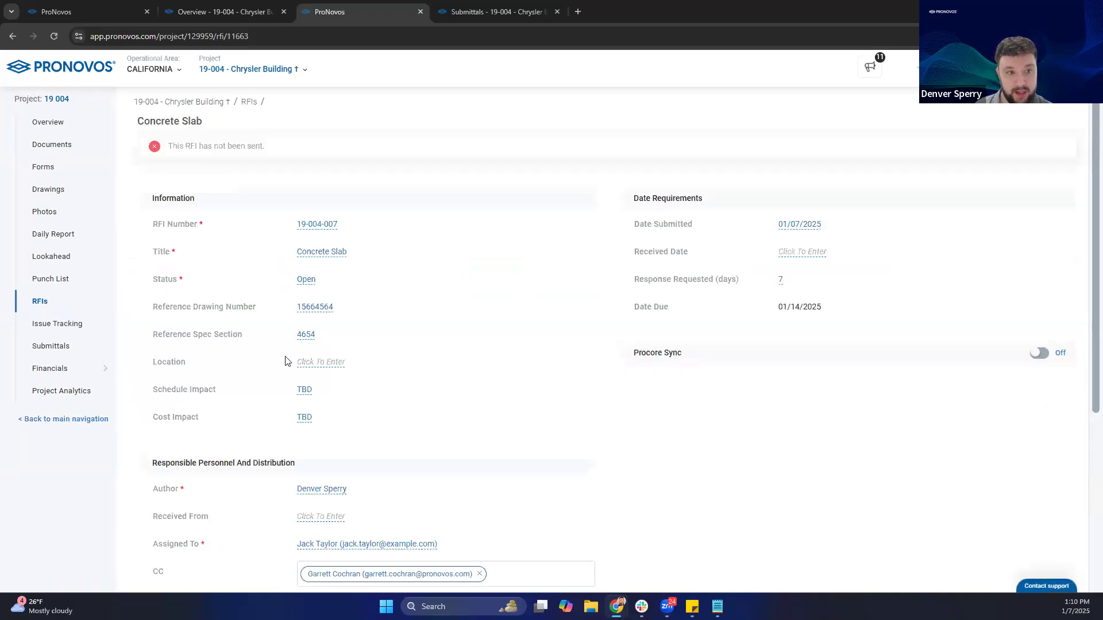
{"action": "scroll", "coordinate": [381, 205], "scroll_direction": "down", "scroll_amount": 5}
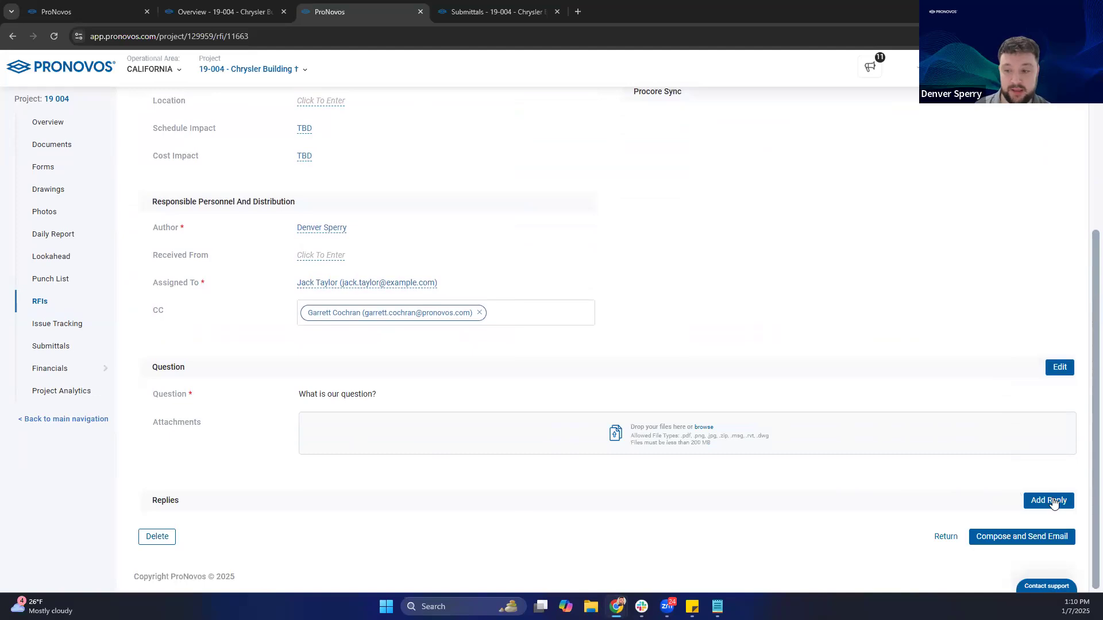
{"action": "left_click", "coordinate": [1049, 500]}
{"action": "scroll", "coordinate": [576, 419], "scroll_direction": "down", "scroll_amount": 4}
{"action": "left_click", "coordinate": [385, 339]}
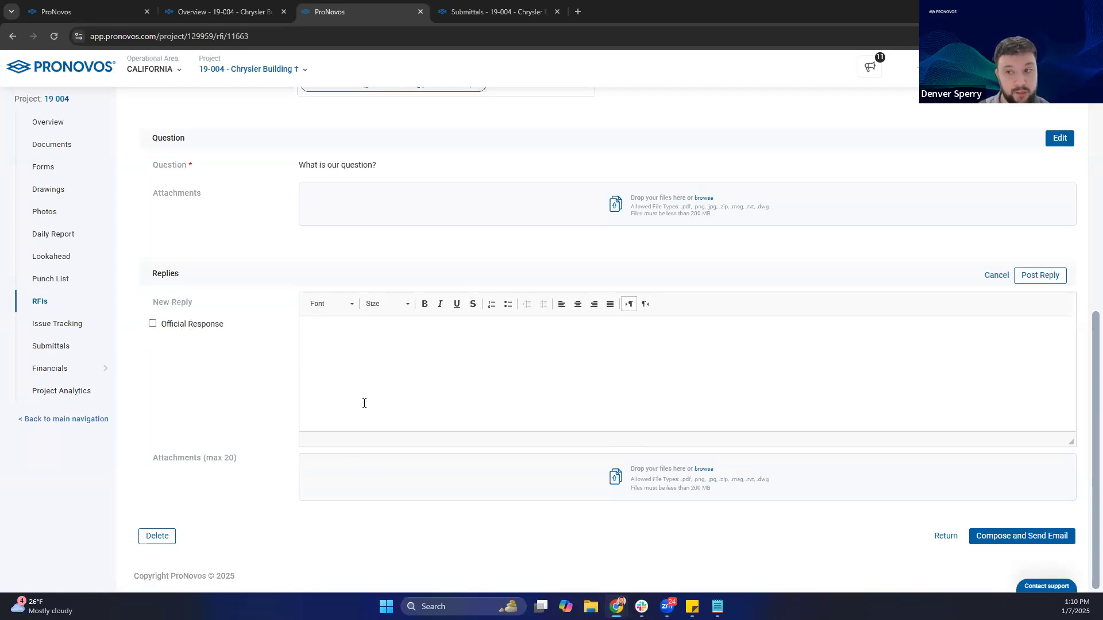
Step: Review the RFI's information and responsible personnel, and discard the empty unposted reply
{"action": "scroll", "coordinate": [364, 403], "scroll_direction": "up", "scroll_amount": 5}
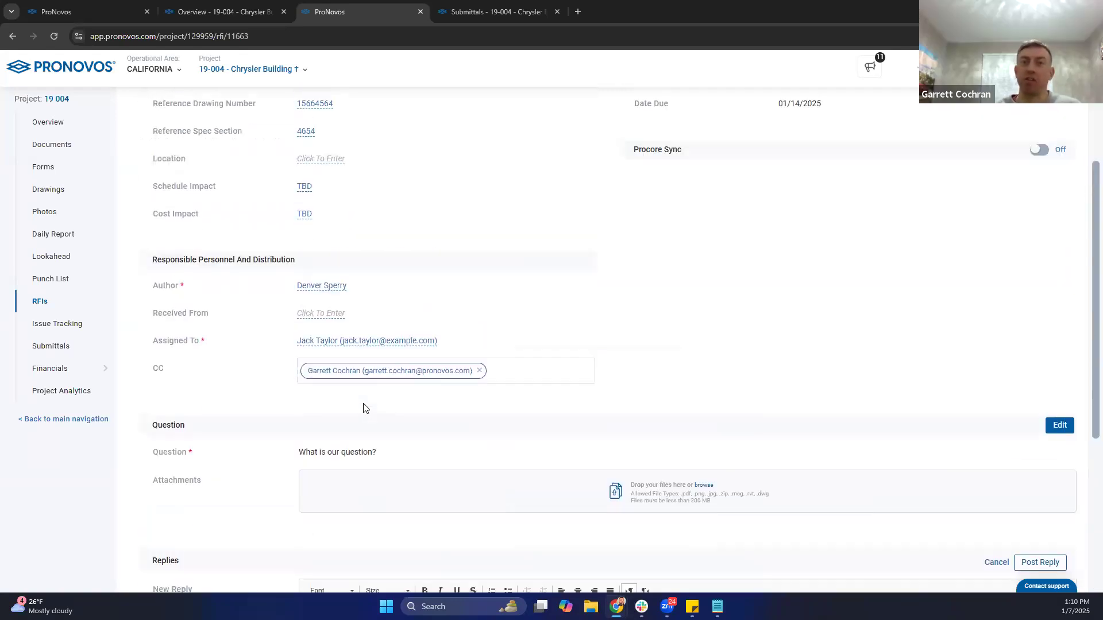
{"action": "scroll", "coordinate": [362, 407], "scroll_direction": "up", "scroll_amount": 3}
{"action": "scroll", "coordinate": [363, 405], "scroll_direction": "down", "scroll_amount": 4}
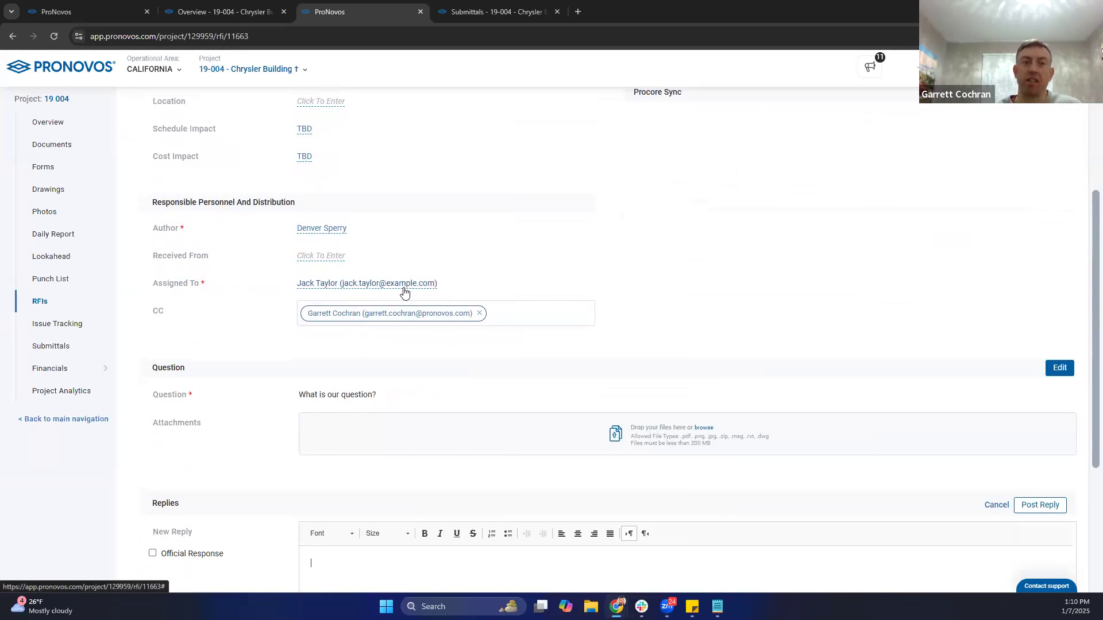
{"action": "scroll", "coordinate": [425, 353], "scroll_direction": "up", "scroll_amount": 3}
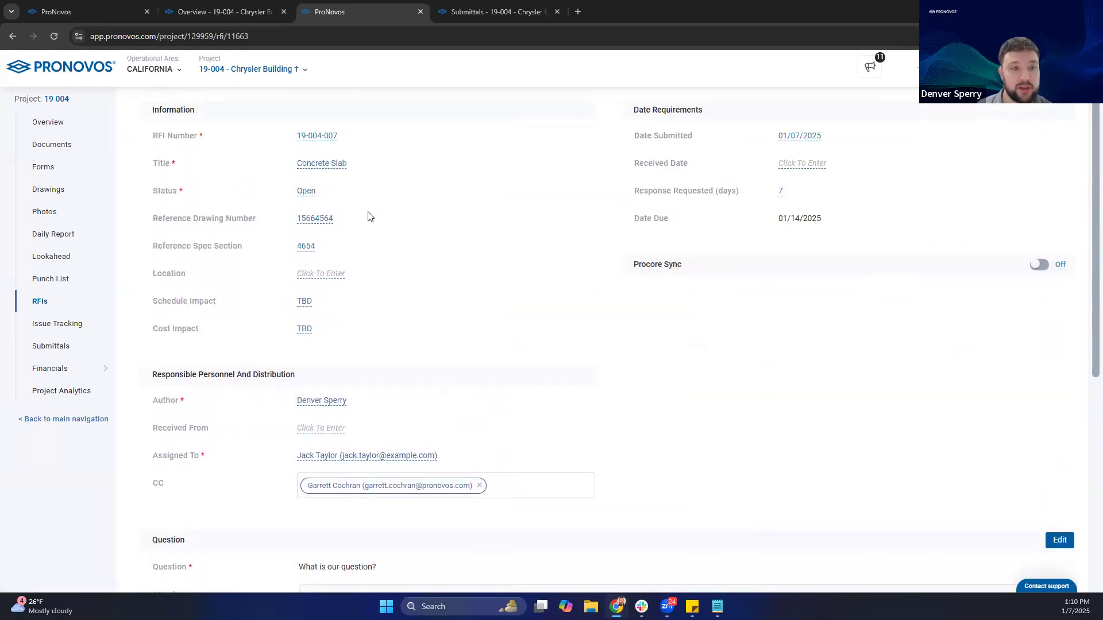
{"action": "left_click", "coordinate": [306, 191]}
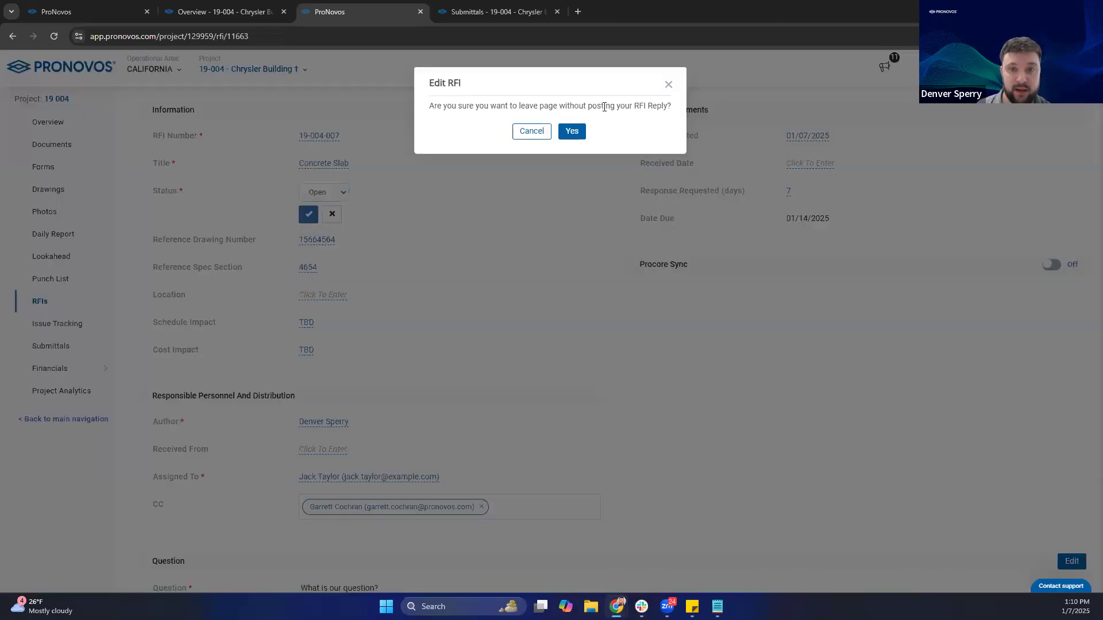
{"action": "left_click", "coordinate": [532, 131]}
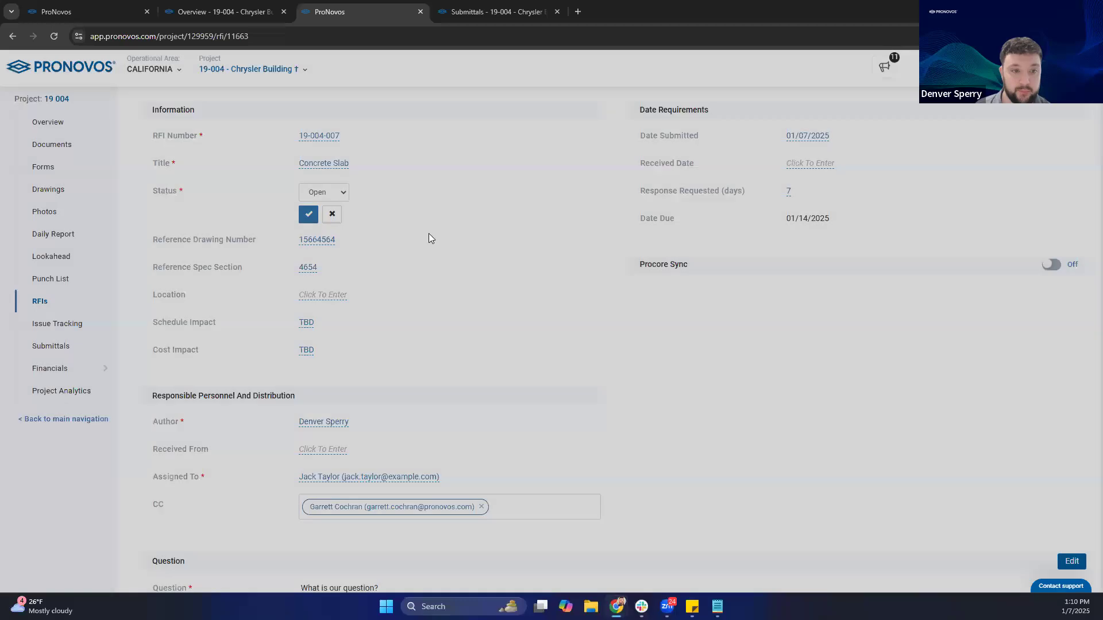
{"action": "left_click", "coordinate": [991, 412]}
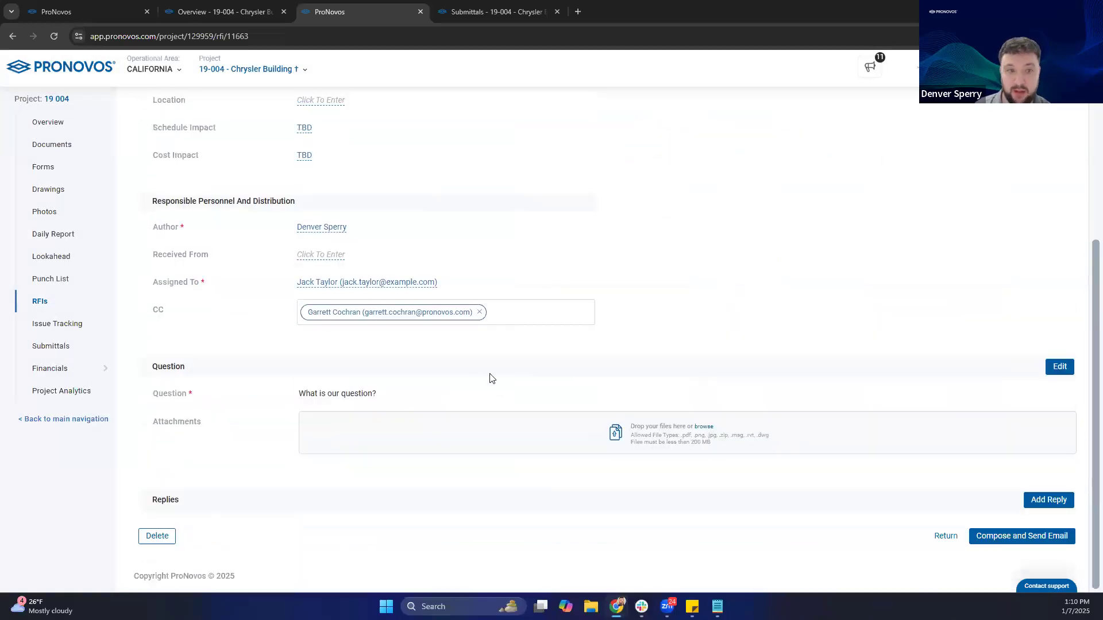
Step: Set the Concrete Slab RFI's status to Closed and its received date to 01/10/2025
{"action": "scroll", "coordinate": [491, 378], "scroll_direction": "up", "scroll_amount": 4}
{"action": "left_click", "coordinate": [322, 228]}
{"action": "left_click", "coordinate": [318, 256]}
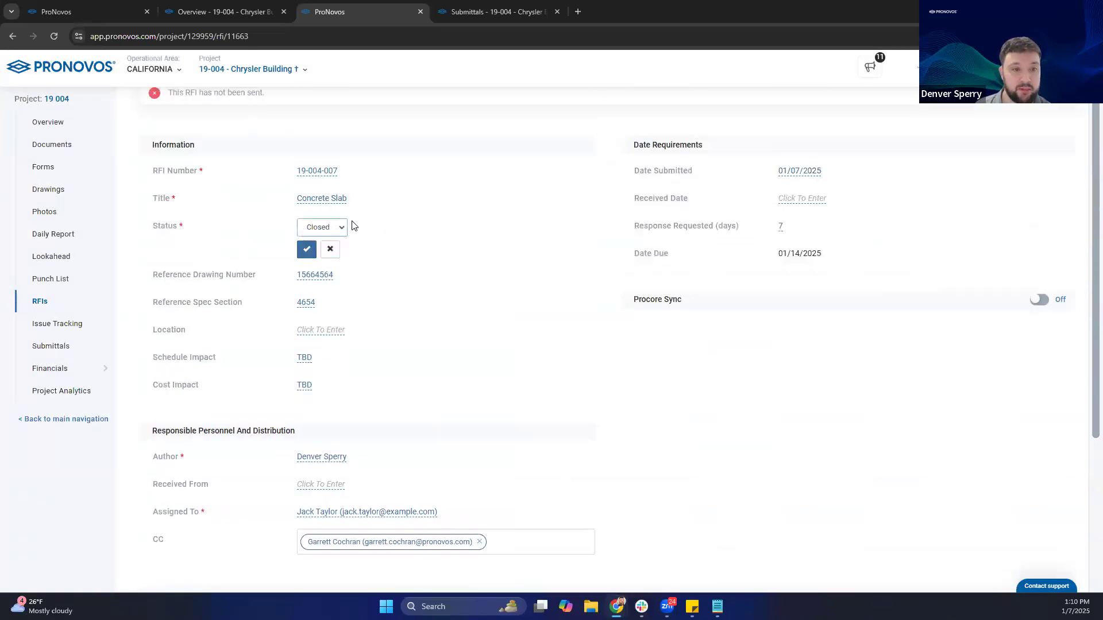
{"action": "left_click", "coordinate": [807, 198]}
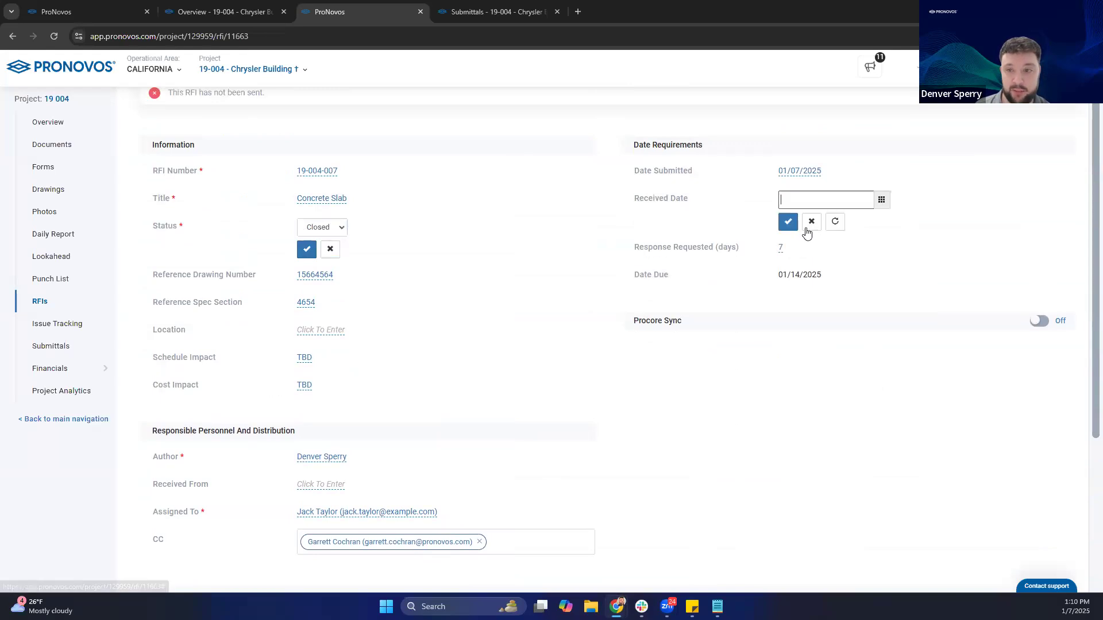
{"action": "left_click", "coordinate": [865, 199]}
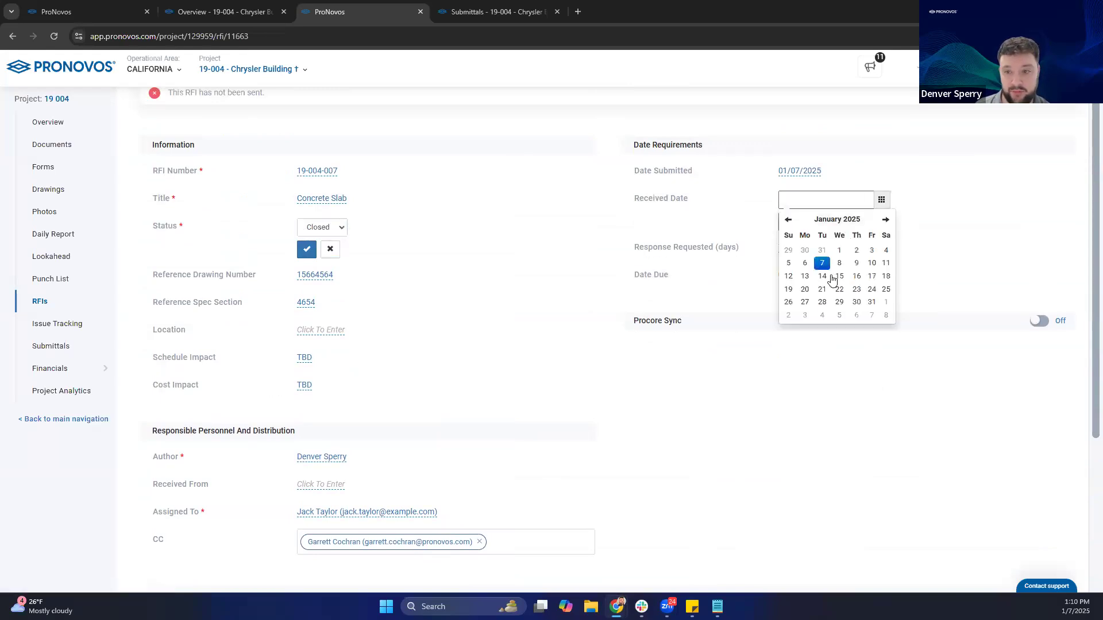
{"action": "left_click", "coordinate": [871, 262]}
{"action": "left_click", "coordinate": [787, 222]}
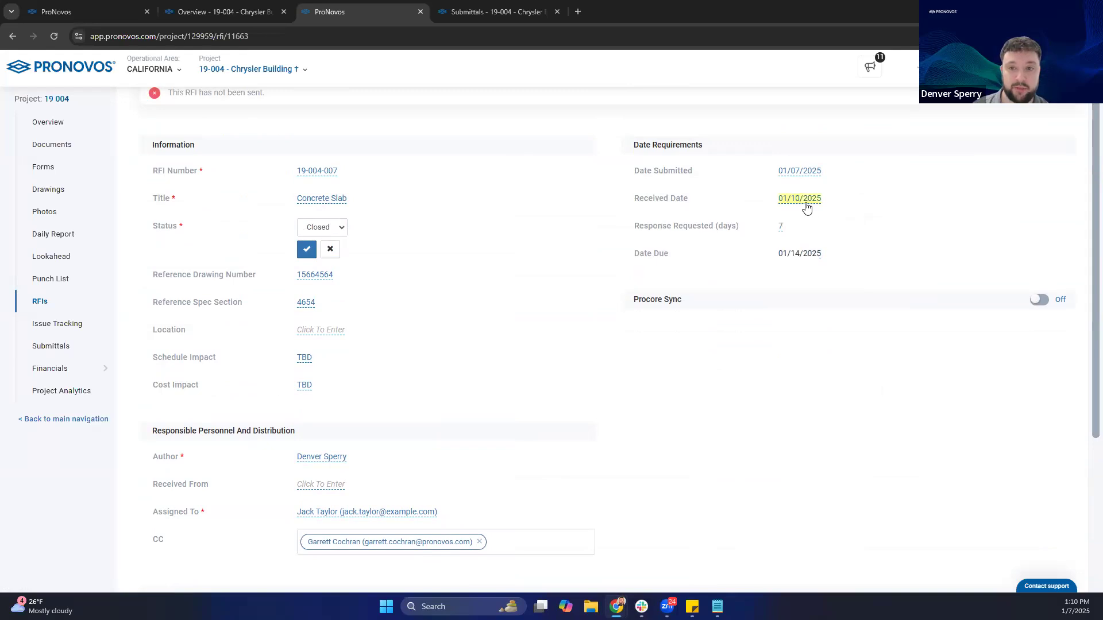
{"action": "left_click", "coordinate": [306, 251]}
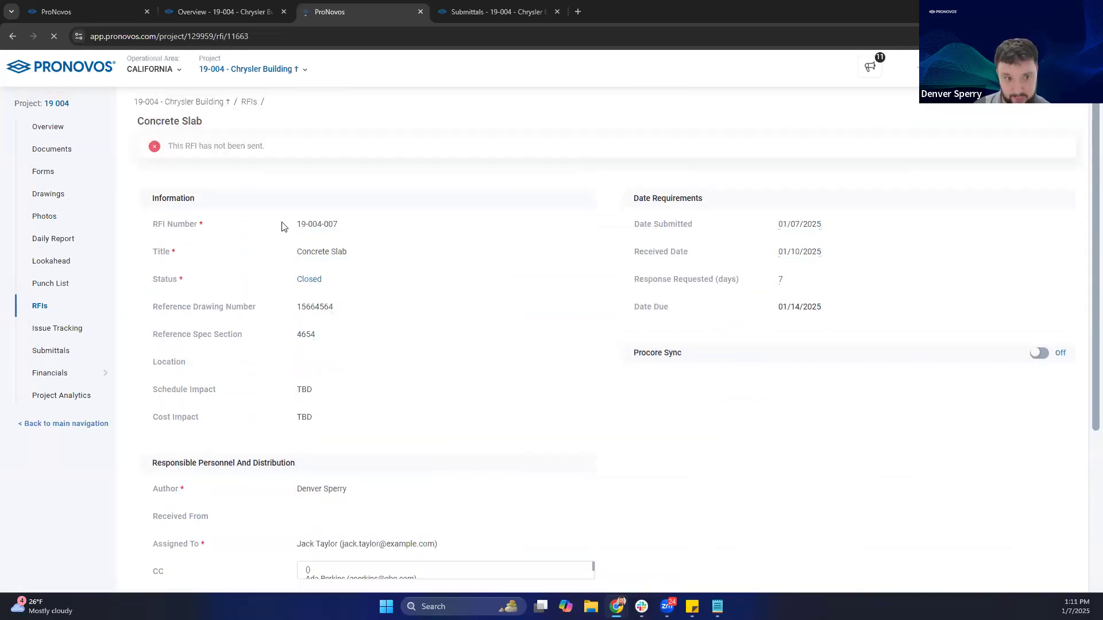
Step: Check whether the closed RFI's information fields can be edited, and set its status back to Open
{"action": "scroll", "coordinate": [399, 242], "scroll_direction": "down", "scroll_amount": 1}
{"action": "left_click_drag", "start_coordinate": [276, 221], "coordinate": [302, 236]}
{"action": "left_click", "coordinate": [394, 259]}
{"action": "left_click", "coordinate": [314, 222]}
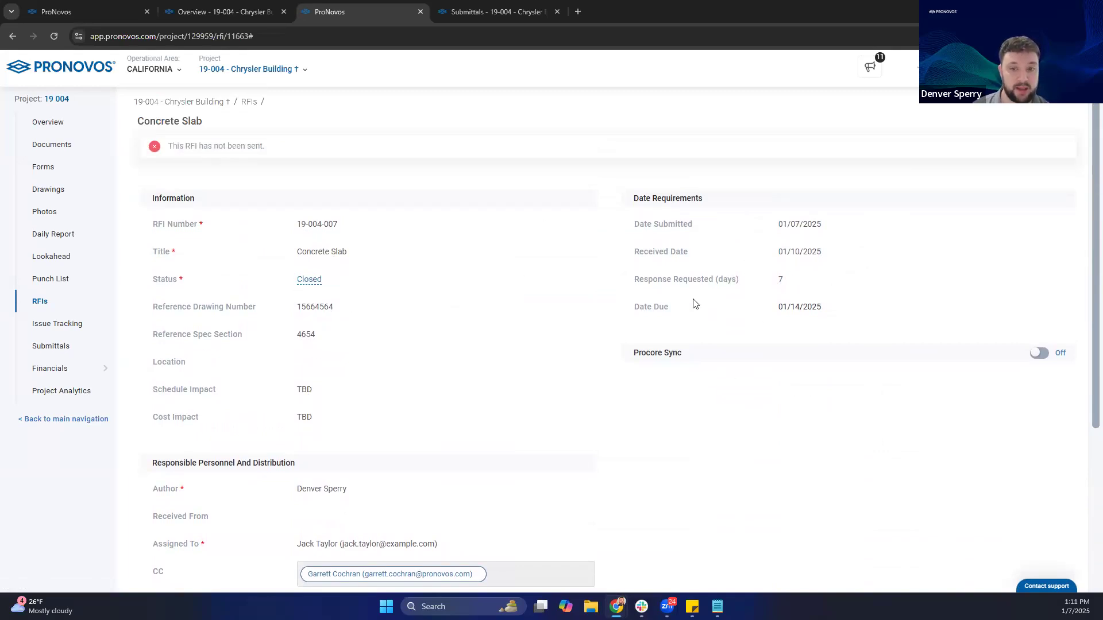
{"action": "left_click", "coordinate": [310, 280]}
{"action": "left_click", "coordinate": [322, 280]}
{"action": "left_click", "coordinate": [316, 297]}
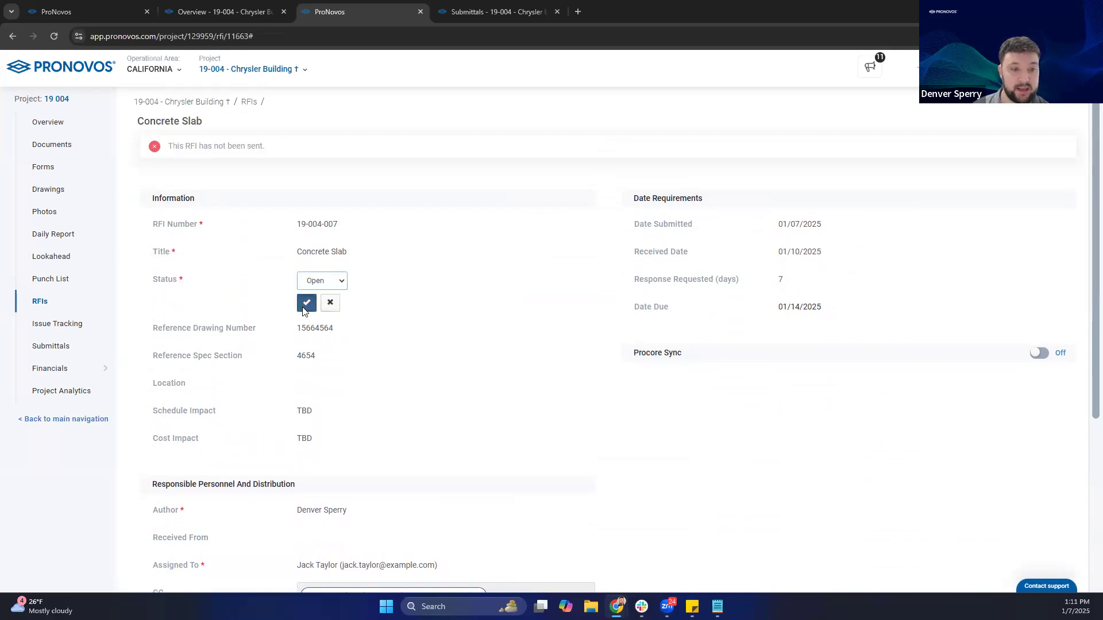
{"action": "left_click", "coordinate": [305, 300]}
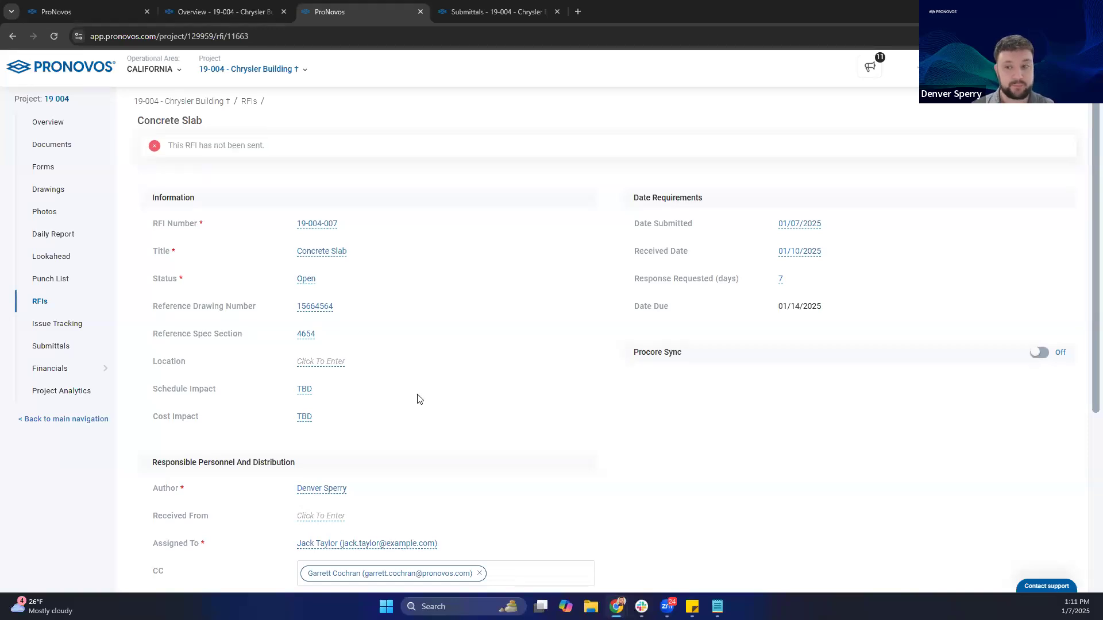
Step: Export the project's RFI Log as a PDF and follow its link to the Concrete Slab RFI
{"action": "scroll", "coordinate": [422, 390], "scroll_direction": "down", "scroll_amount": 5}
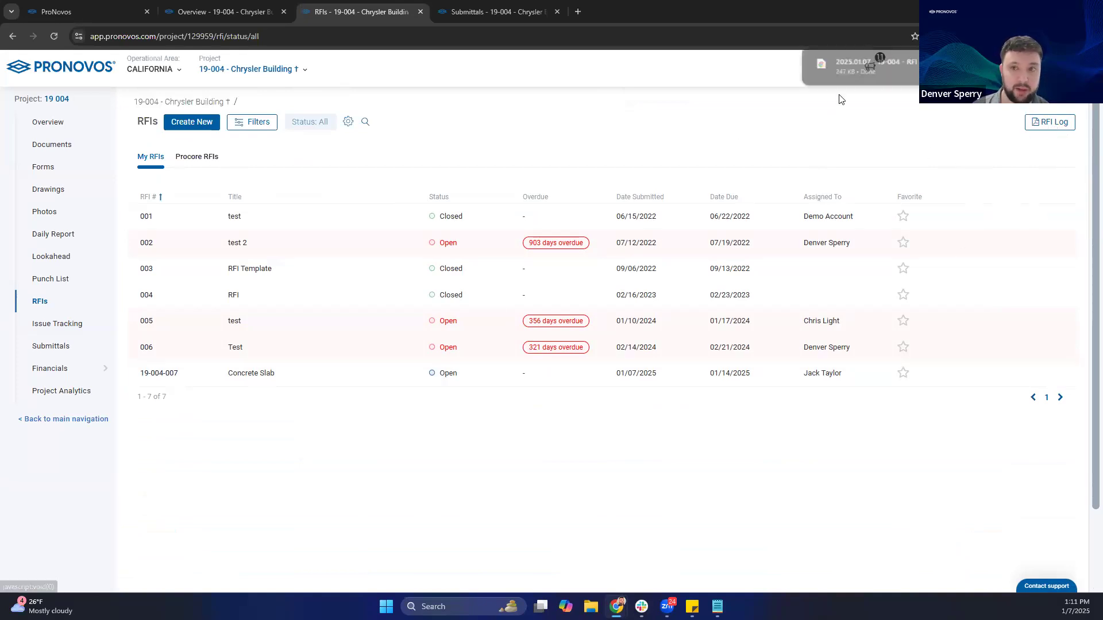
{"action": "left_click", "coordinate": [857, 70]}
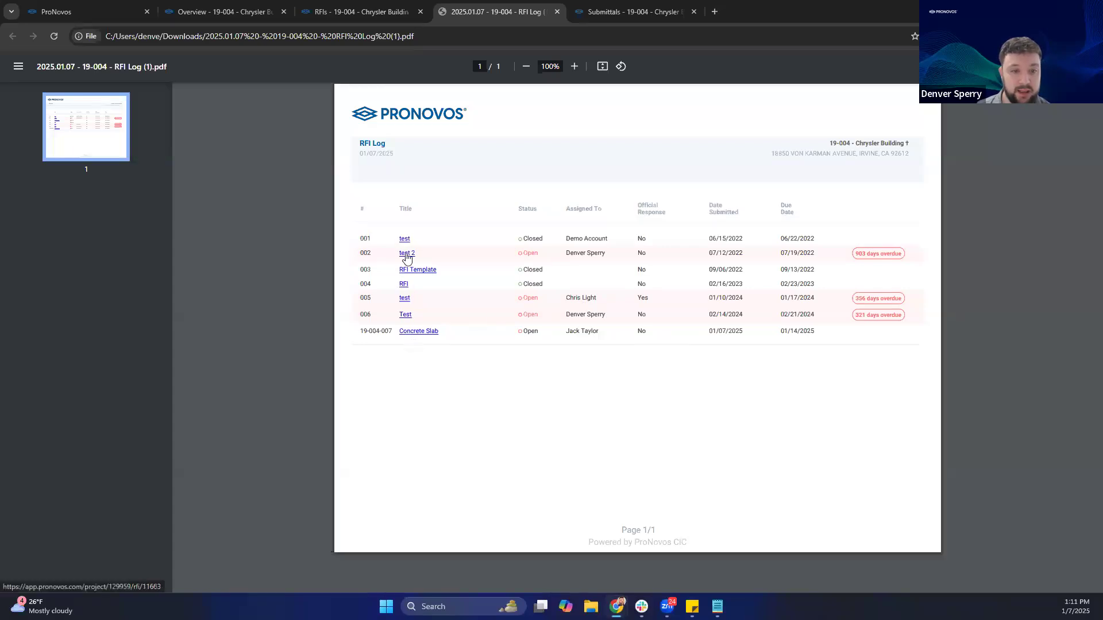
{"action": "left_click", "coordinate": [417, 336]}
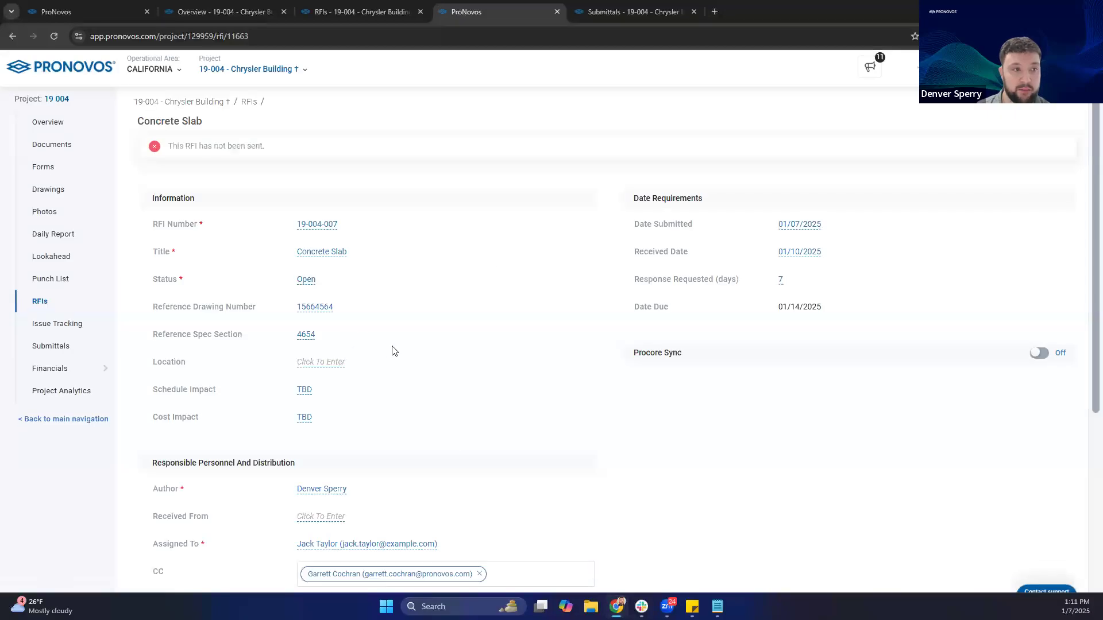
Step: Review the RFI opened from the log, return to the RFI list and close the extra browser tab
{"action": "scroll", "coordinate": [396, 349], "scroll_direction": "down", "scroll_amount": 4}
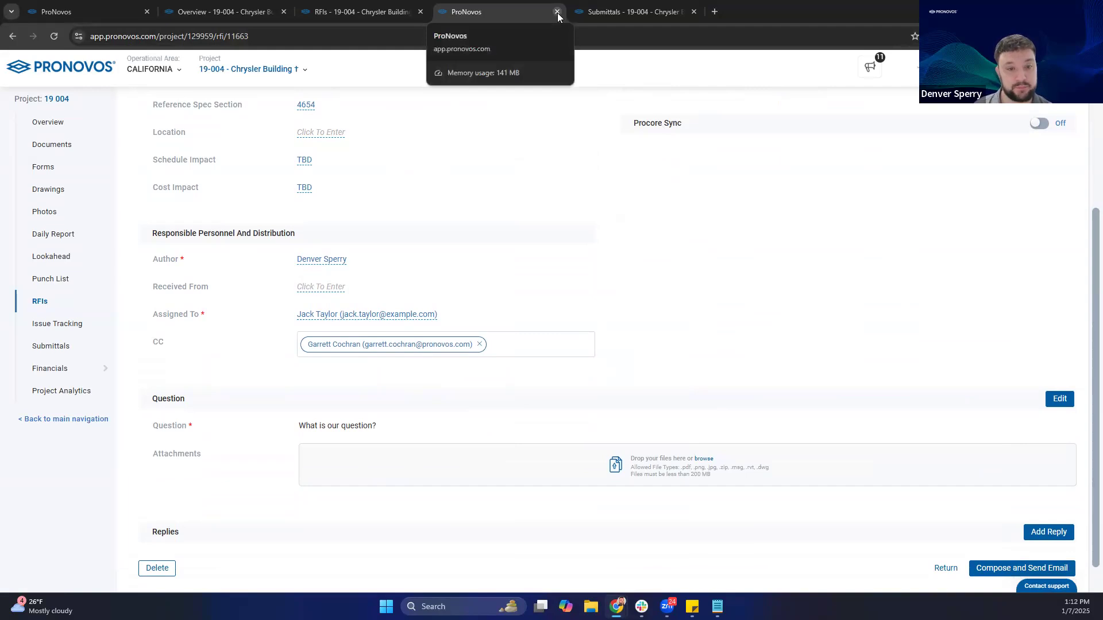
{"action": "scroll", "coordinate": [932, 494], "scroll_direction": "down", "scroll_amount": 1}
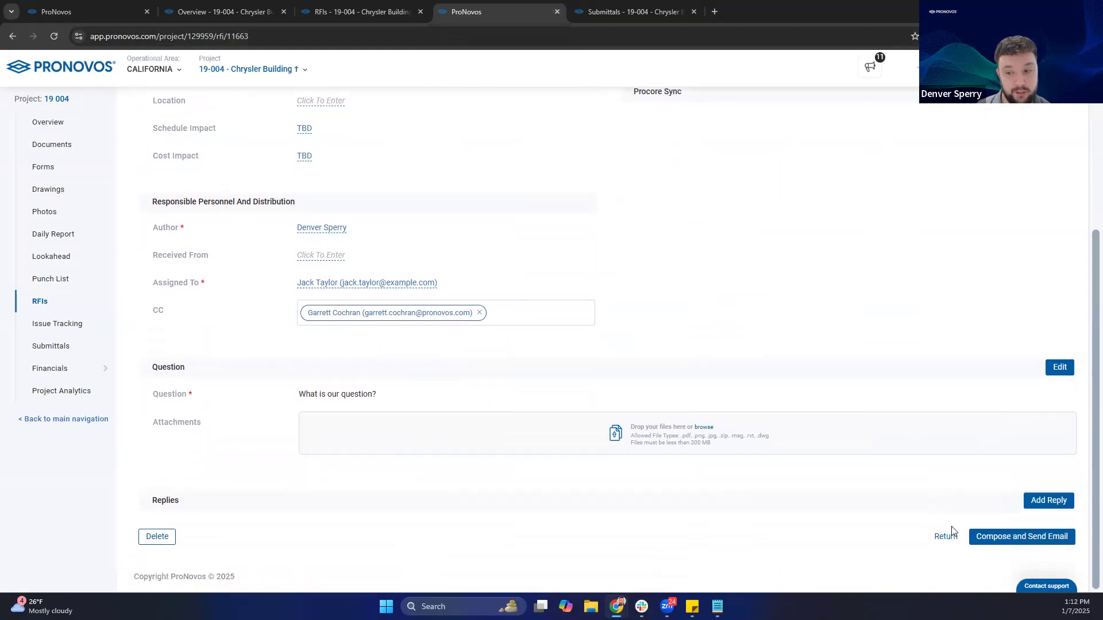
{"action": "left_click", "coordinate": [946, 537]}
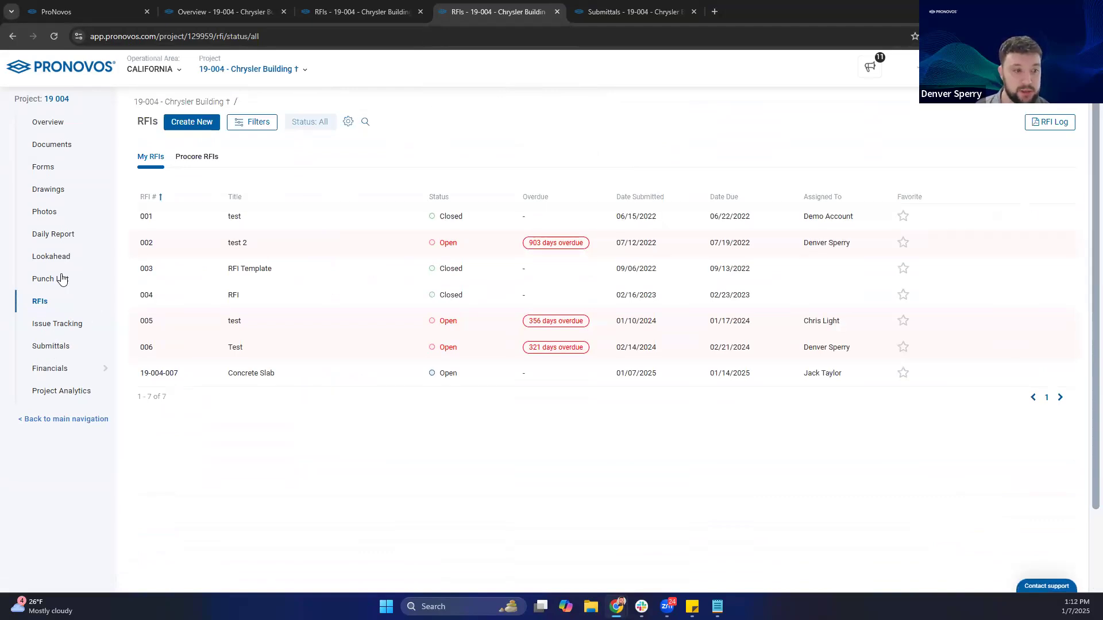
{"action": "left_click", "coordinate": [557, 12]}
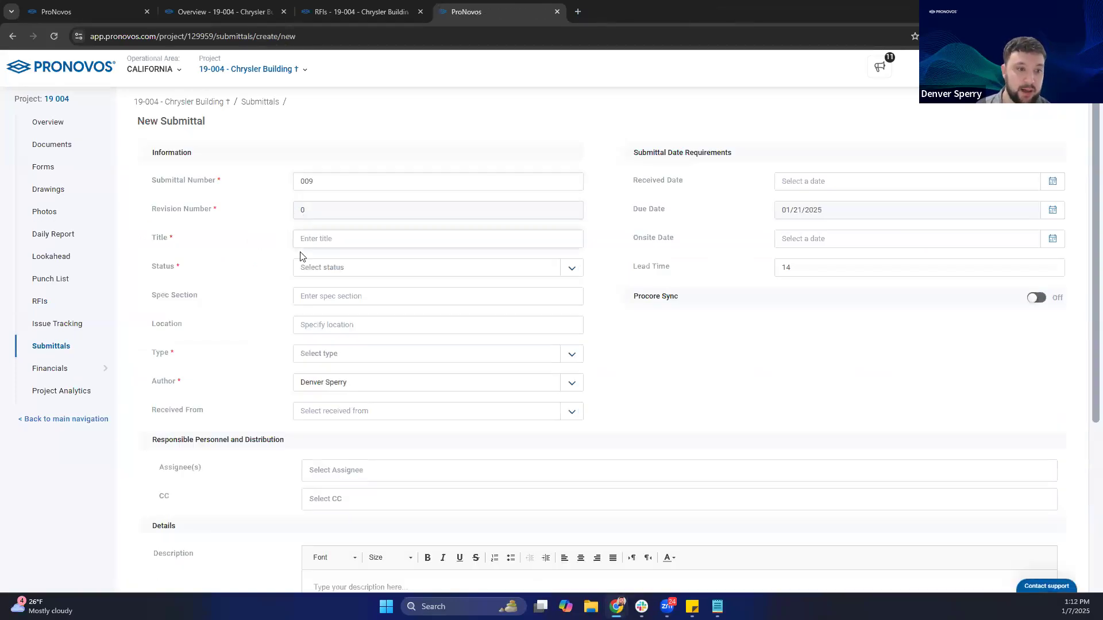
Step: Check the new submittal's status choices and set its type to Shop Drawing
{"action": "left_click", "coordinate": [315, 270]}
{"action": "left_click", "coordinate": [315, 270]}
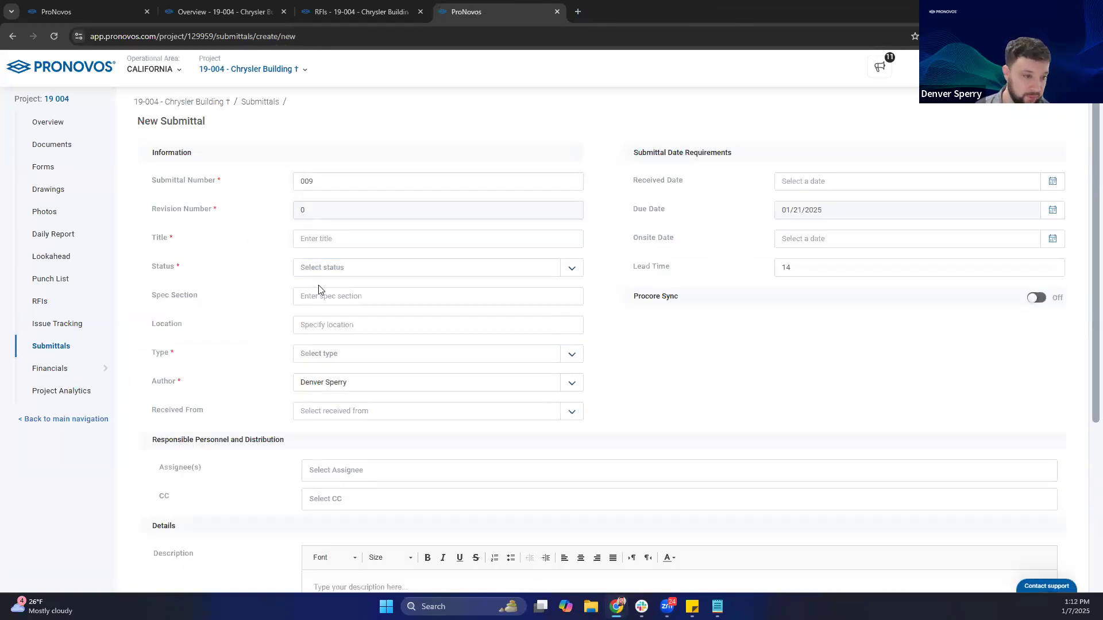
{"action": "left_click", "coordinate": [329, 354]}
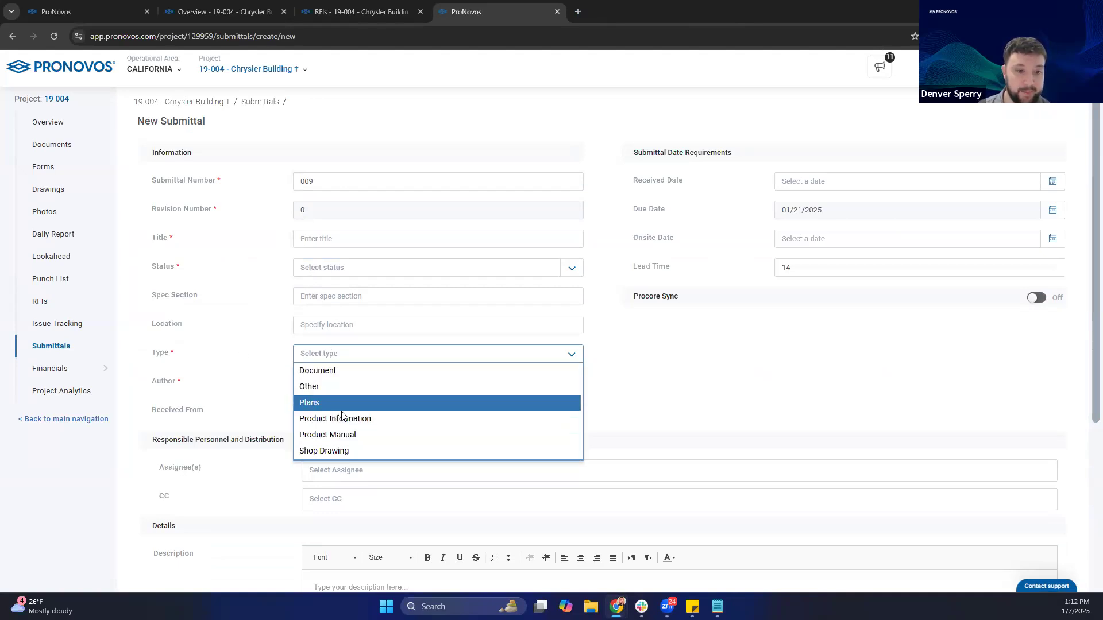
{"action": "left_click", "coordinate": [343, 447]}
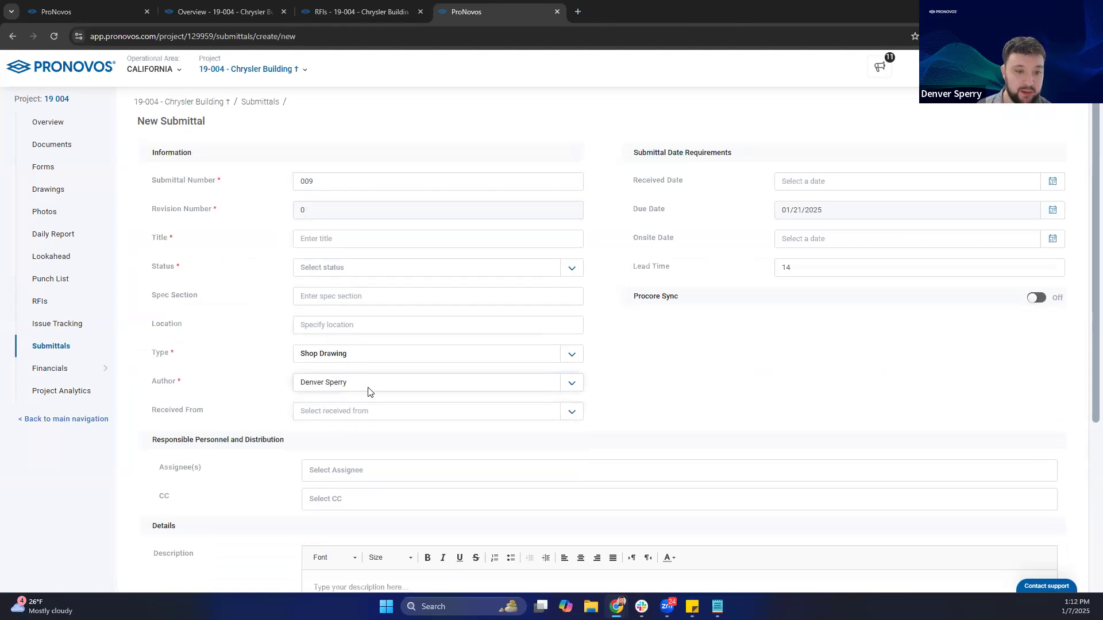
Step: Assign the new submittal to two team members: its author and the contact who was copied on the Concrete Slab RFI
{"action": "scroll", "coordinate": [367, 392], "scroll_direction": "down", "scroll_amount": 2}
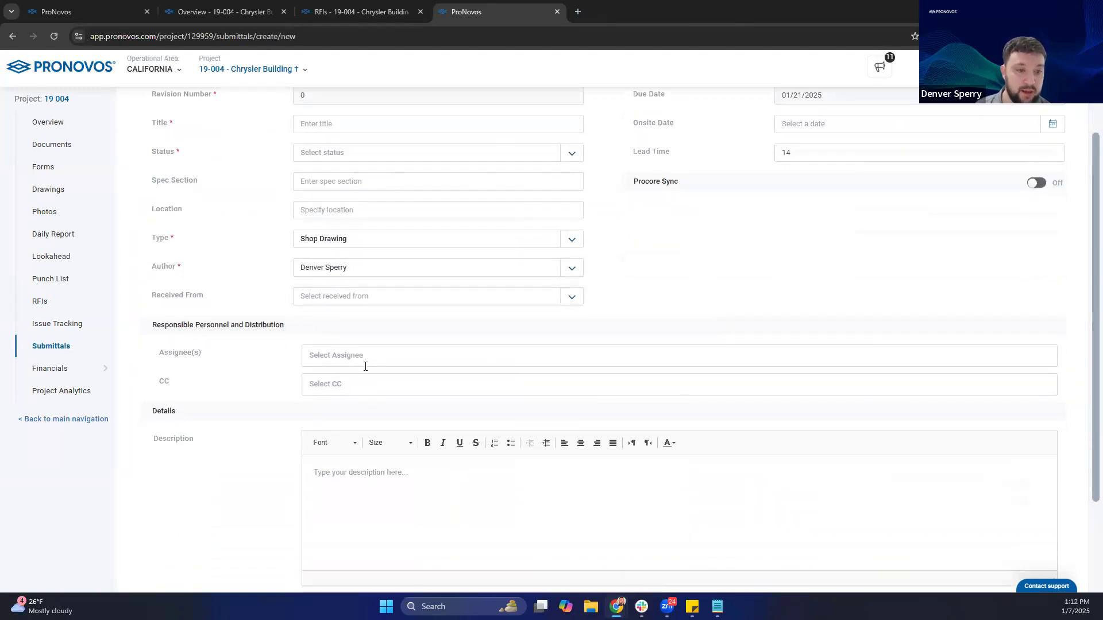
{"action": "scroll", "coordinate": [408, 305], "scroll_direction": "down", "scroll_amount": 2}
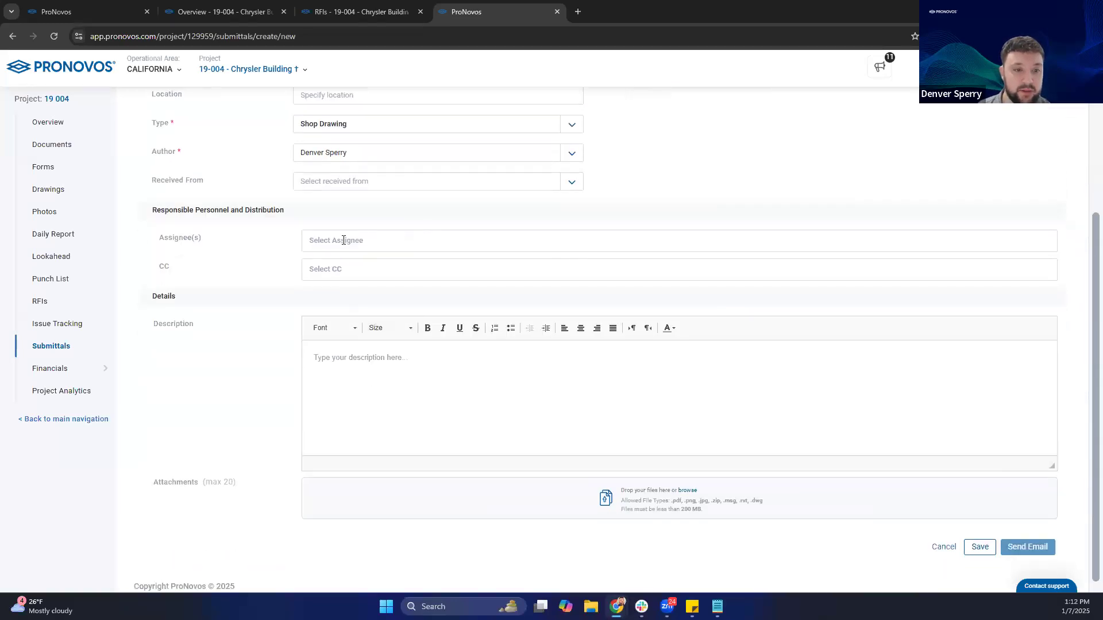
{"action": "left_click", "coordinate": [343, 240]}
{"action": "type", "text": "denver"}
{"action": "left_click", "coordinate": [337, 258]}
{"action": "type", "text": "gar"}
{"action": "left_click", "coordinate": [362, 262]}
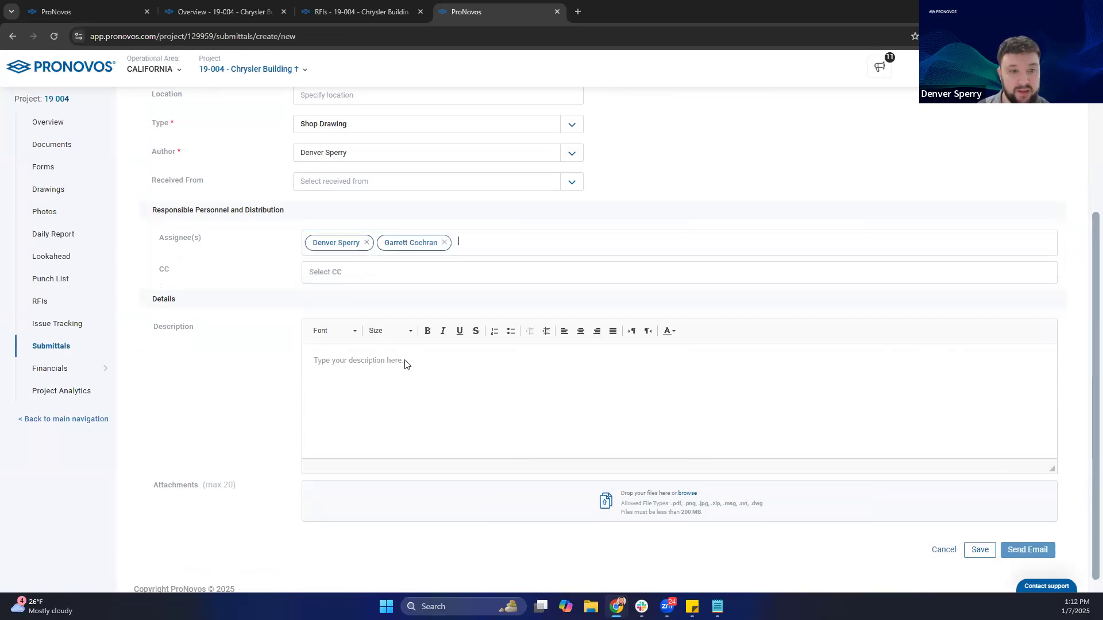
Step: Enter "Title for Submittal 9" as the submittal's title and set its status to Open
{"action": "scroll", "coordinate": [390, 322], "scroll_direction": "up", "scroll_amount": 4}
{"action": "left_click", "coordinate": [331, 240]}
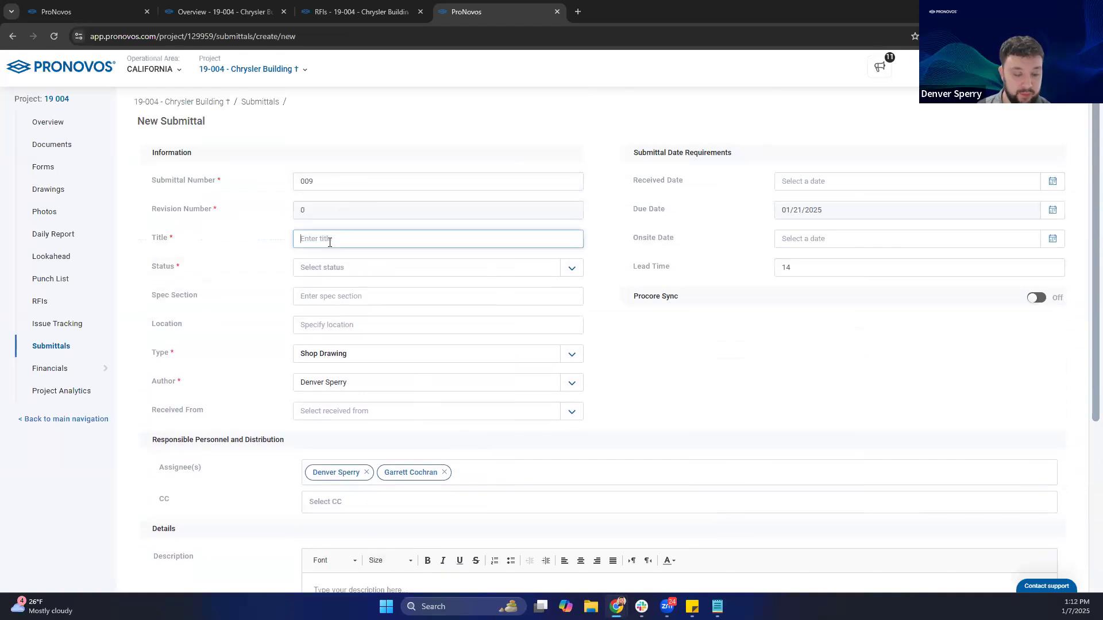
{"action": "type", "text": "Title for Submittal 9"}
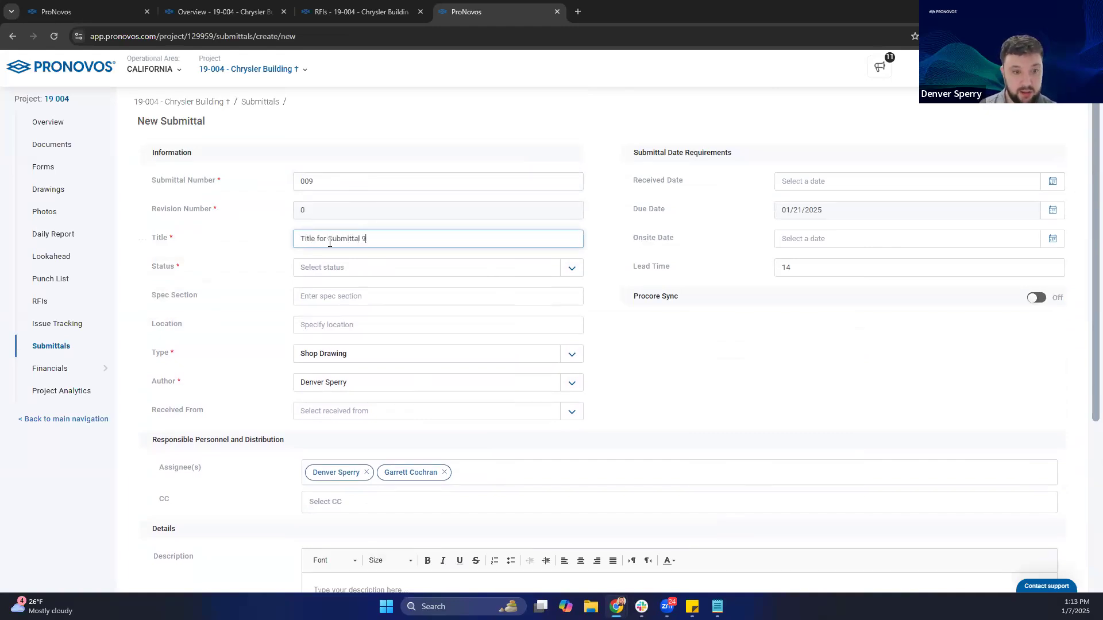
{"action": "left_click", "coordinate": [321, 268]}
{"action": "left_click", "coordinate": [313, 298]}
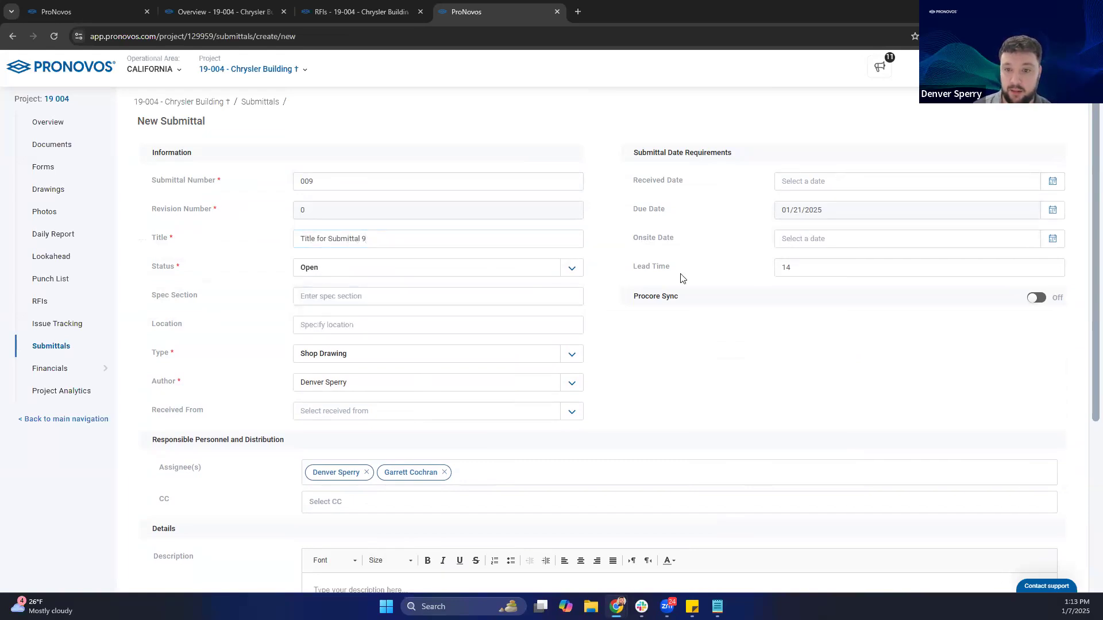
Step: Save the new submittal without sending the email, leaving the description and attachments empty
{"action": "scroll", "coordinate": [327, 344], "scroll_direction": "down", "scroll_amount": 1}
{"action": "scroll", "coordinate": [324, 339], "scroll_direction": "down", "scroll_amount": 1}
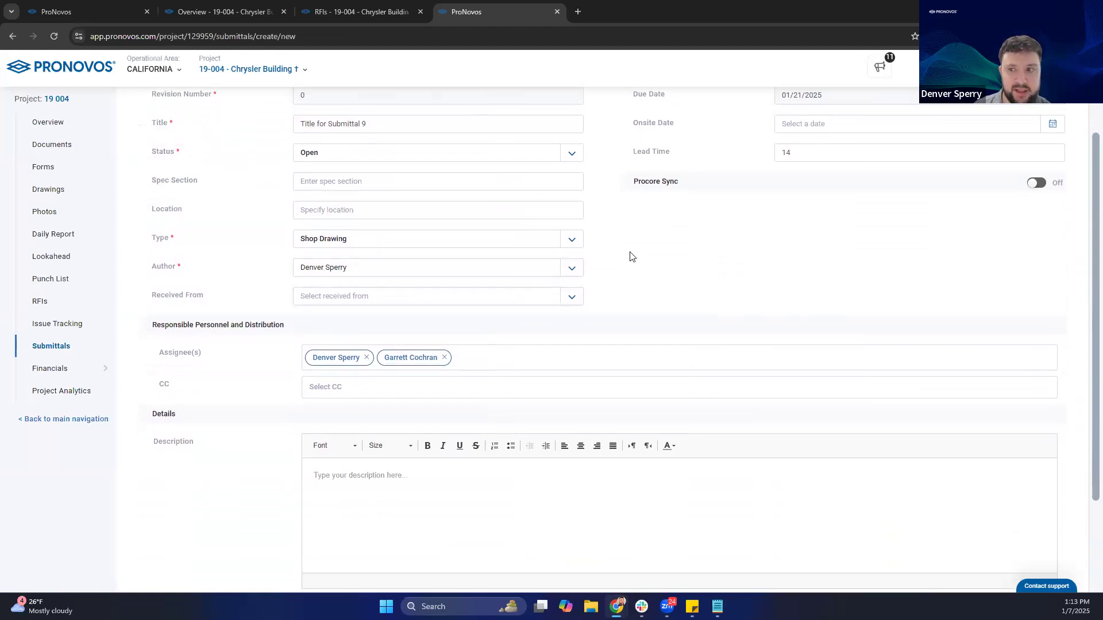
{"action": "scroll", "coordinate": [631, 287], "scroll_direction": "down", "scroll_amount": 2}
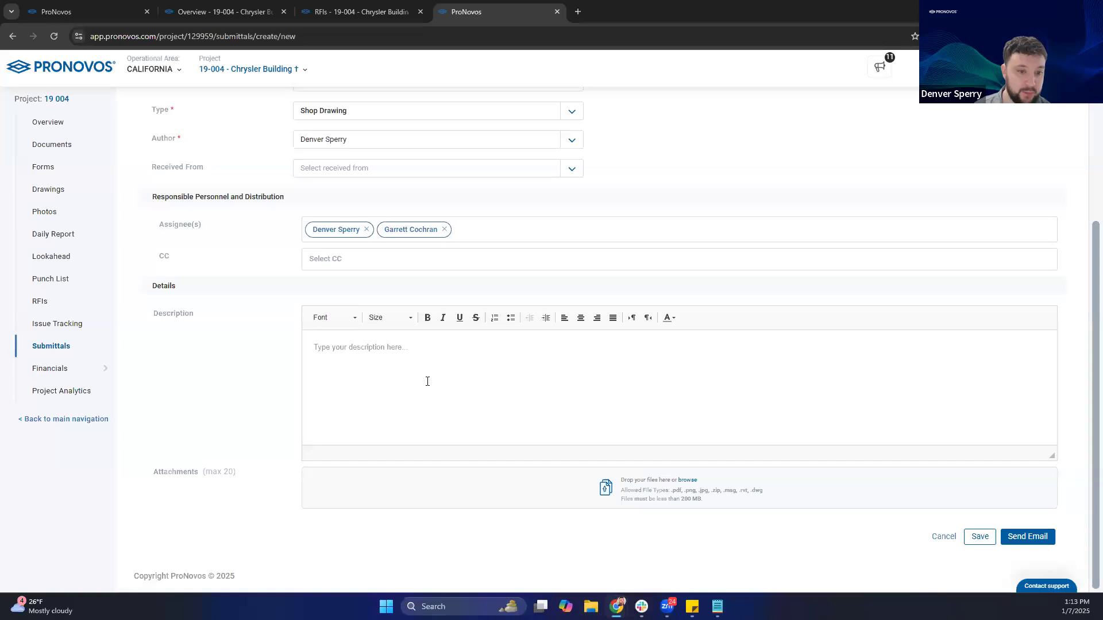
{"action": "left_click", "coordinate": [976, 537]}
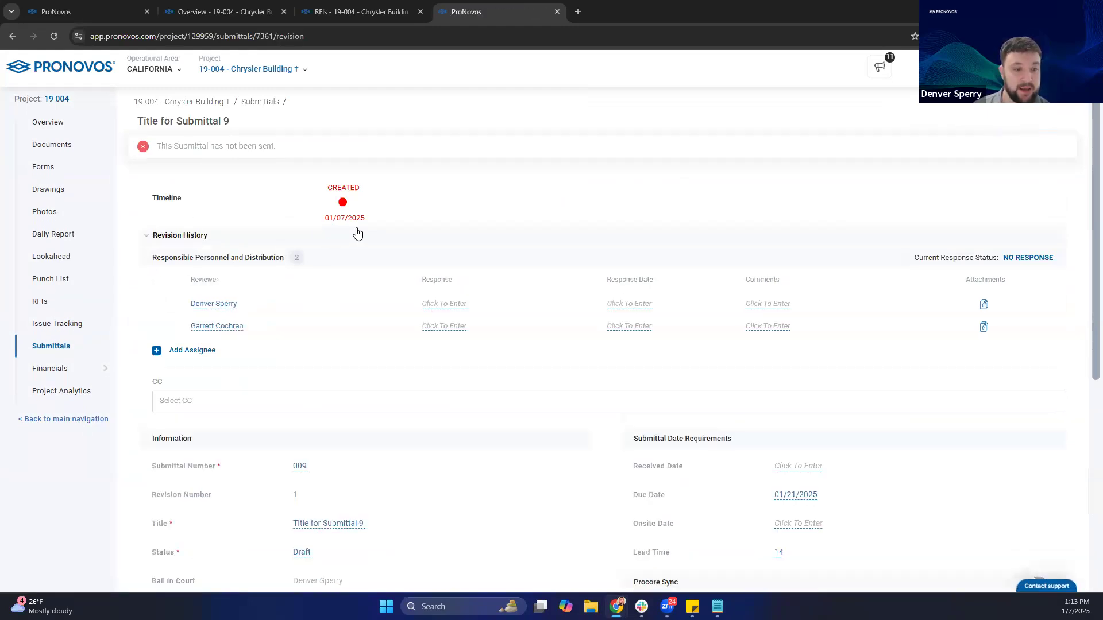
Step: Review the saved submittal's timeline, reviewers, information, date requirements and details, and leave its page
{"action": "scroll", "coordinate": [356, 232], "scroll_direction": "down", "scroll_amount": 2}
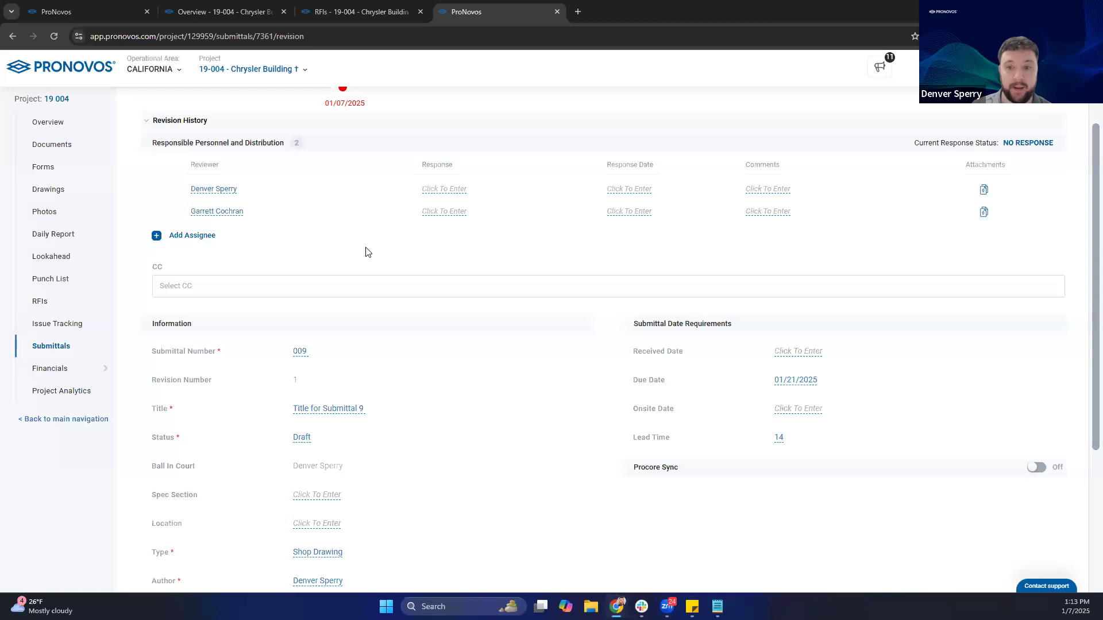
{"action": "scroll", "coordinate": [394, 334], "scroll_direction": "down", "scroll_amount": 1}
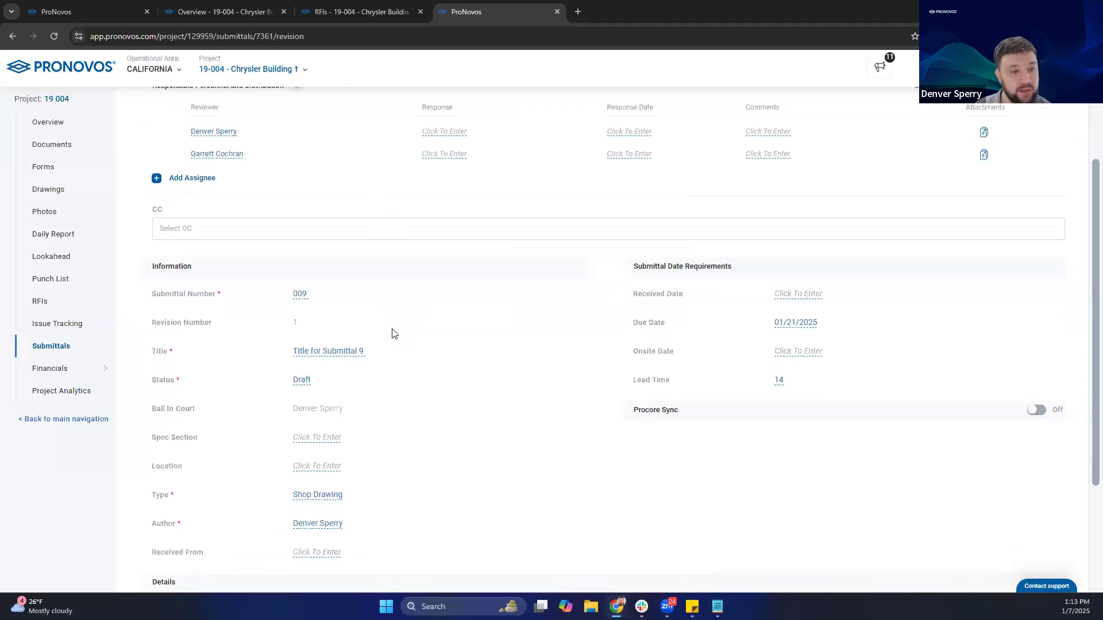
{"action": "scroll", "coordinate": [387, 345], "scroll_direction": "down", "scroll_amount": 2}
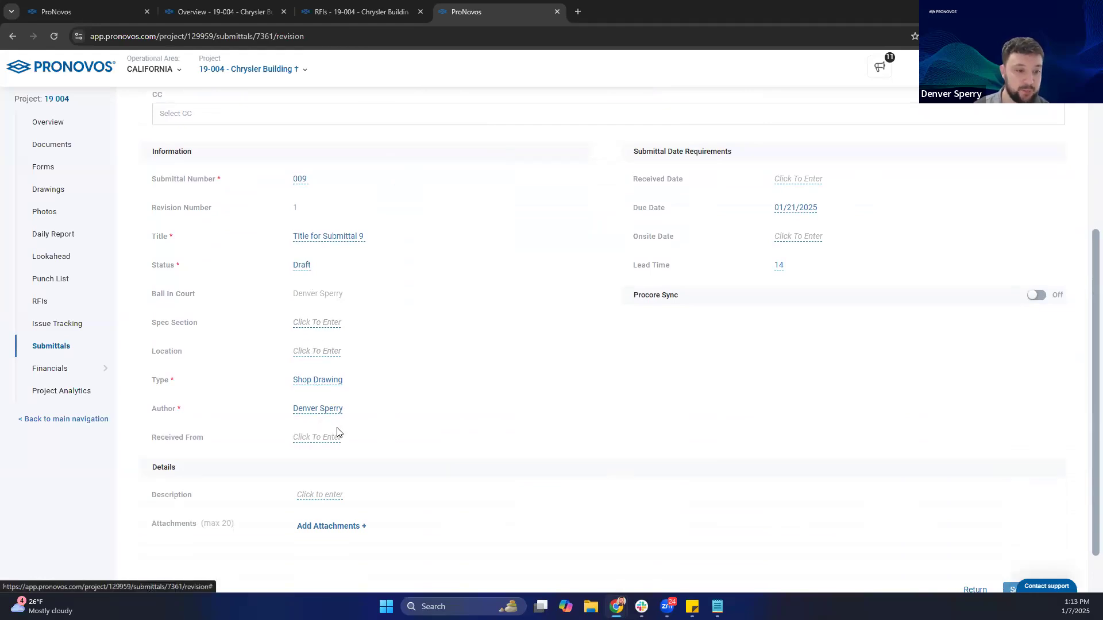
{"action": "scroll", "coordinate": [374, 446], "scroll_direction": "down", "scroll_amount": 1}
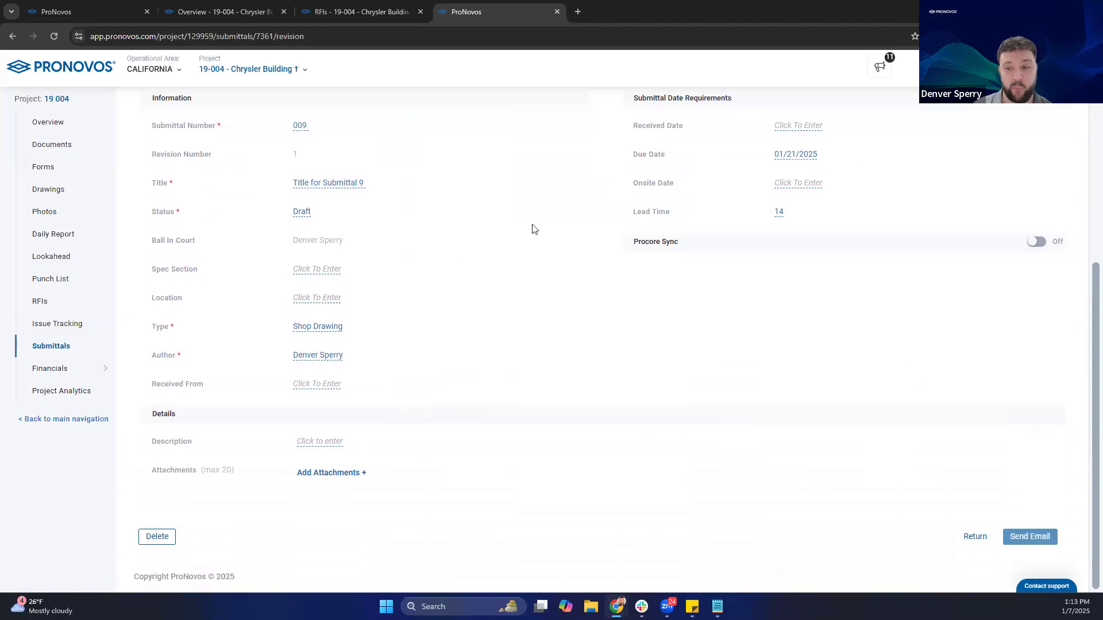
{"action": "scroll", "coordinate": [850, 245], "scroll_direction": "up", "scroll_amount": 3}
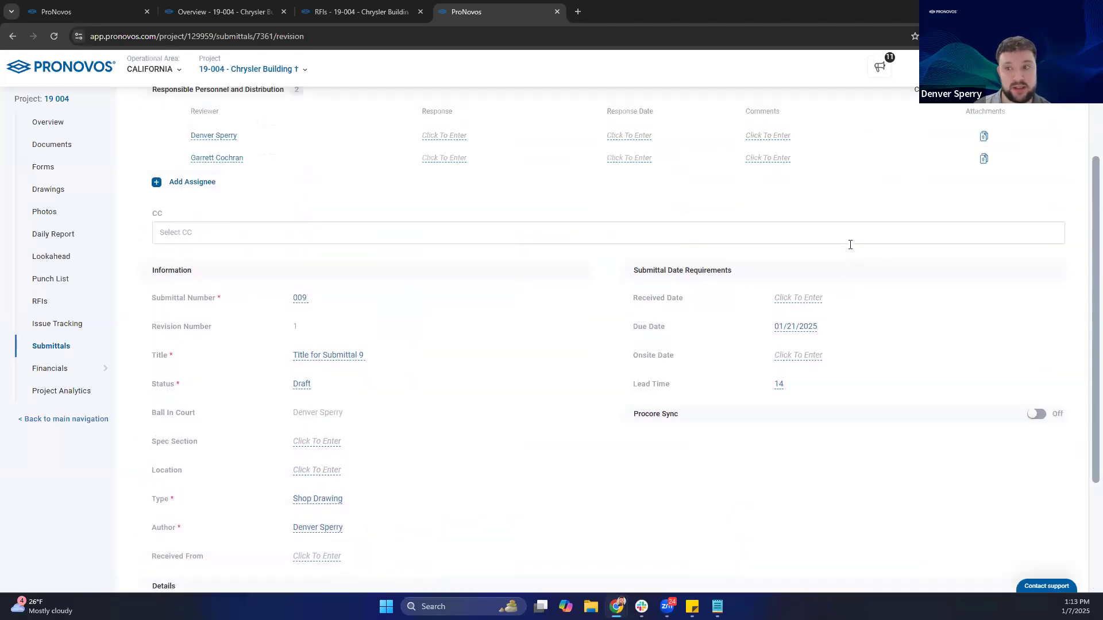
{"action": "scroll", "coordinate": [850, 245], "scroll_direction": "up", "scroll_amount": 2}
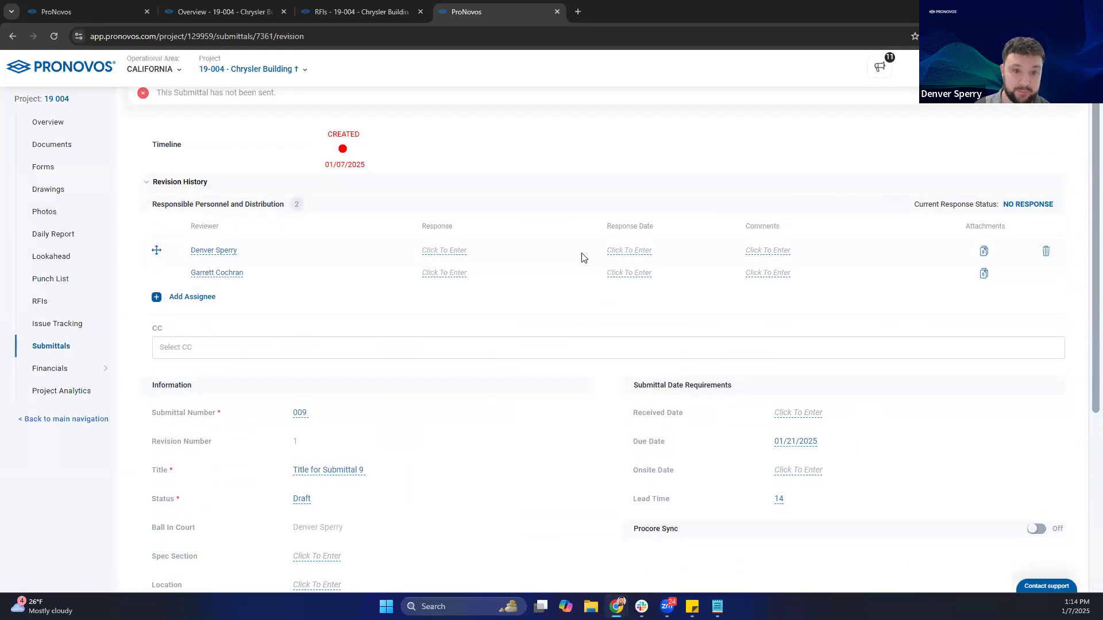
{"action": "scroll", "coordinate": [574, 251], "scroll_direction": "down", "scroll_amount": 5}
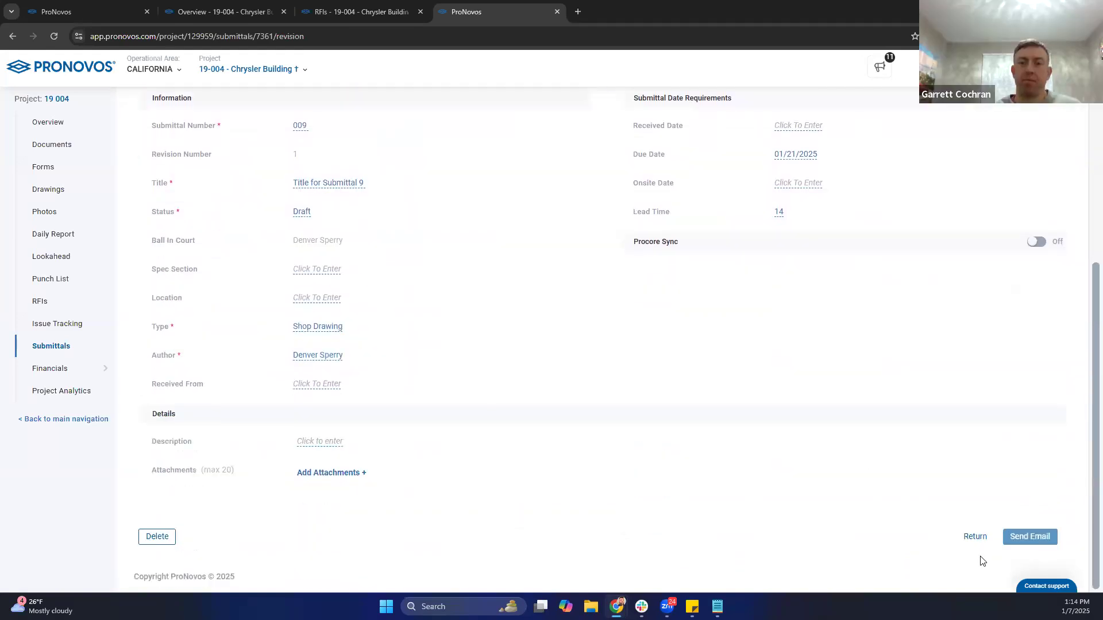
{"action": "left_click", "coordinate": [974, 537]}
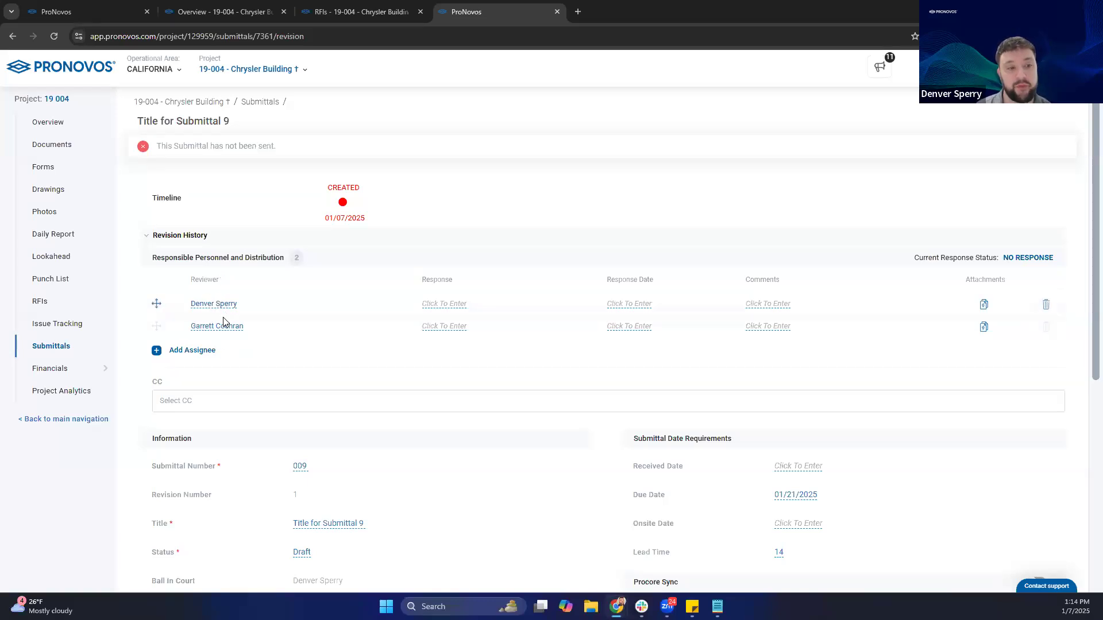
Step: Set the first reviewer's response on Title for Submittal 9 to Approved
{"action": "left_click", "coordinate": [443, 305]}
{"action": "left_click", "coordinate": [450, 315]}
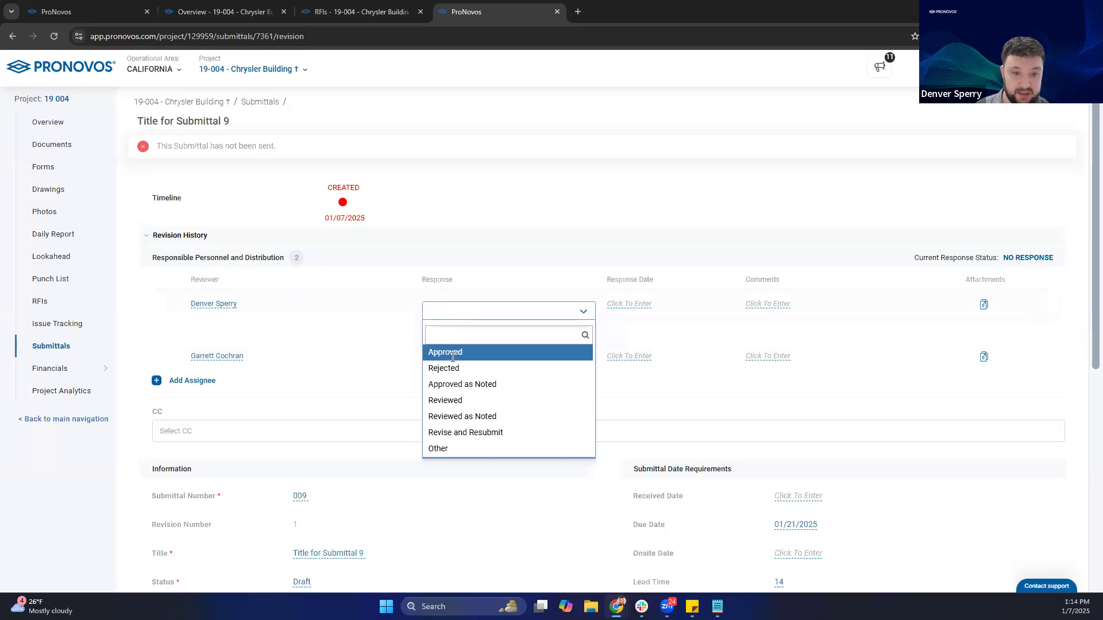
{"action": "left_click", "coordinate": [453, 351]}
{"action": "left_click", "coordinate": [432, 333]}
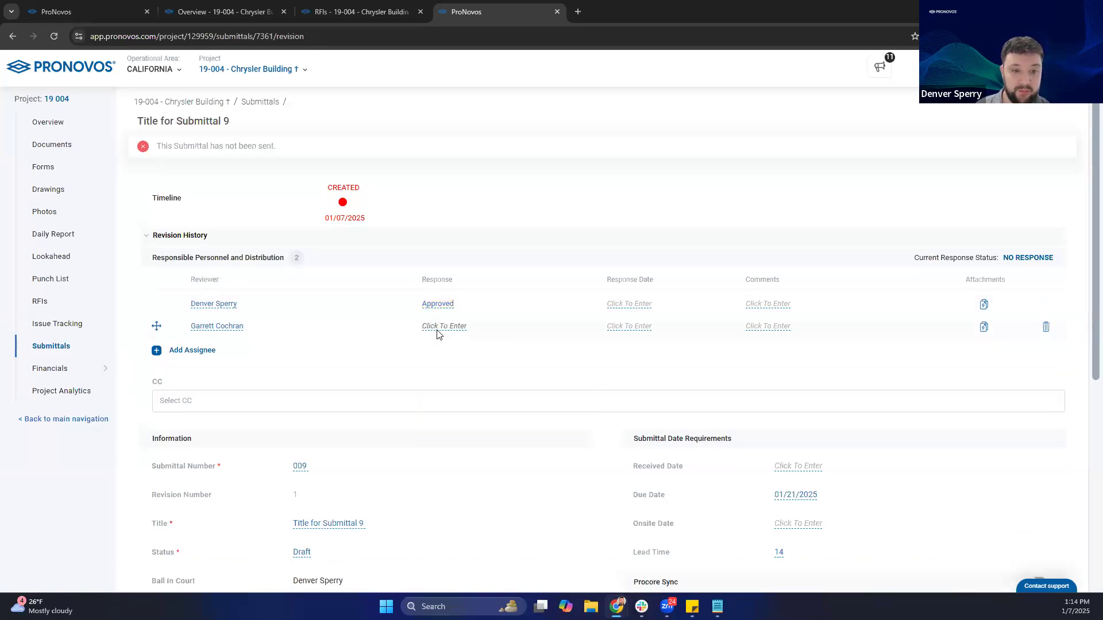
Step: Set the second reviewer's response to Rejected
{"action": "left_click", "coordinate": [437, 334]}
{"action": "left_click", "coordinate": [460, 333]}
{"action": "key", "text": "Down"}
{"action": "key", "text": "Down"}
{"action": "key", "text": "Down"}
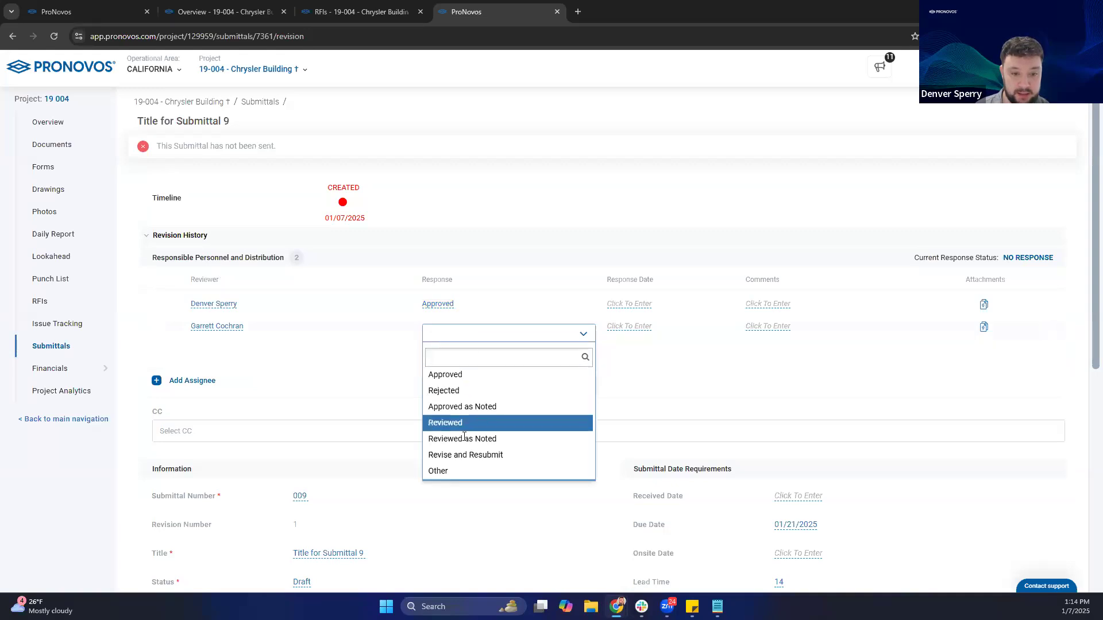
{"action": "left_click", "coordinate": [460, 391]}
{"action": "left_click", "coordinate": [432, 356]}
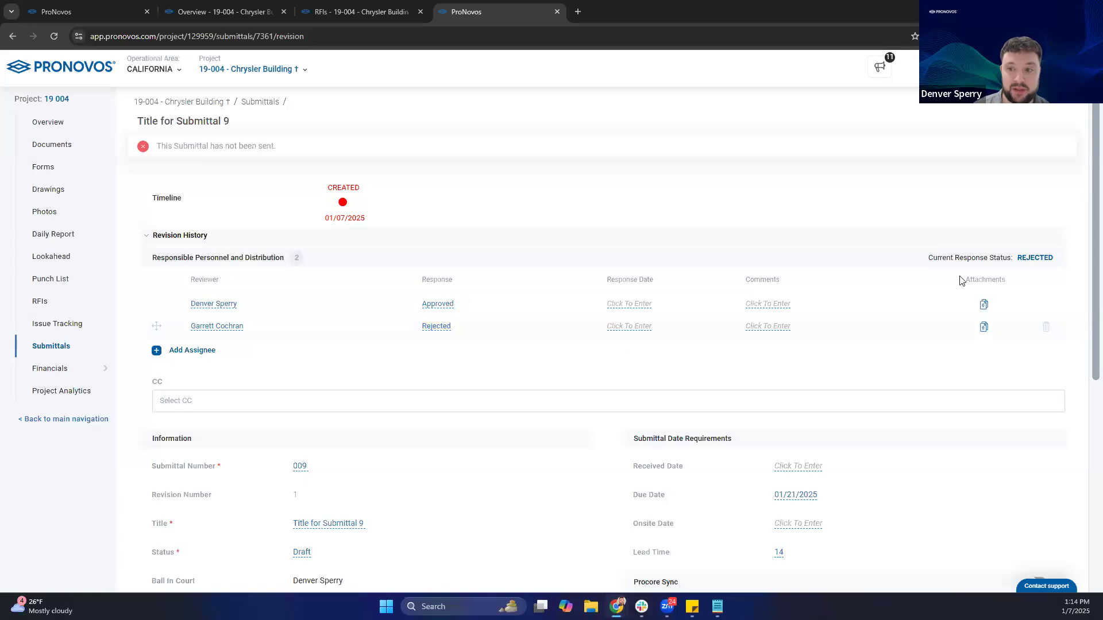
Step: Check the submittal's current response status against the two reviewers' responses
{"action": "left_click_drag", "start_coordinate": [927, 263], "coordinate": [1064, 262]}
{"action": "left_click", "coordinate": [1063, 261]}
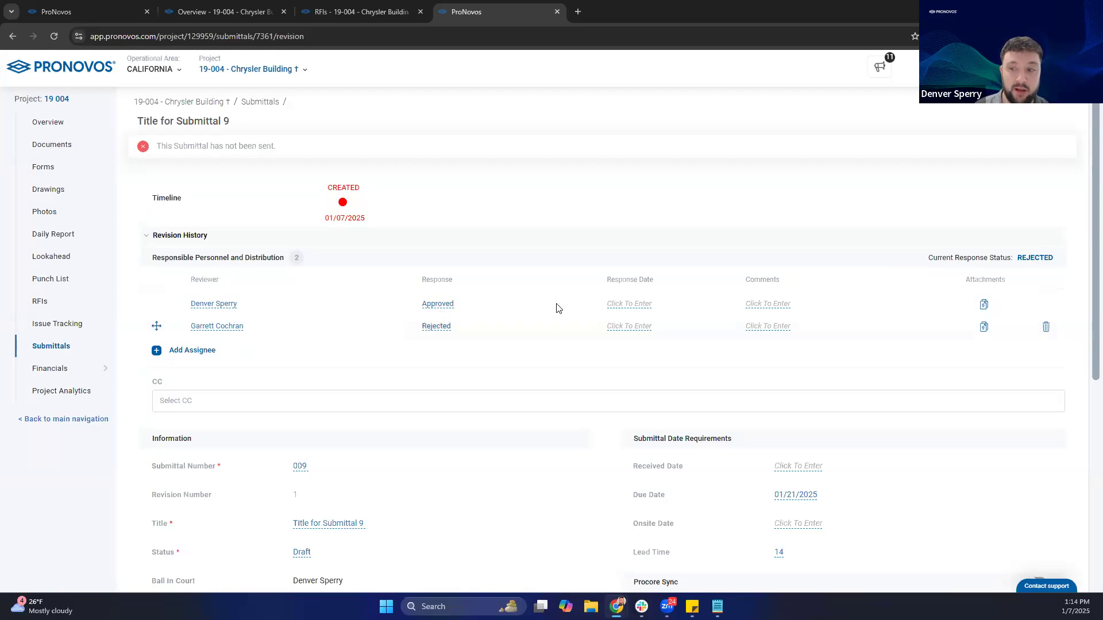
{"action": "left_click_drag", "start_coordinate": [1058, 255], "coordinate": [1017, 262]}
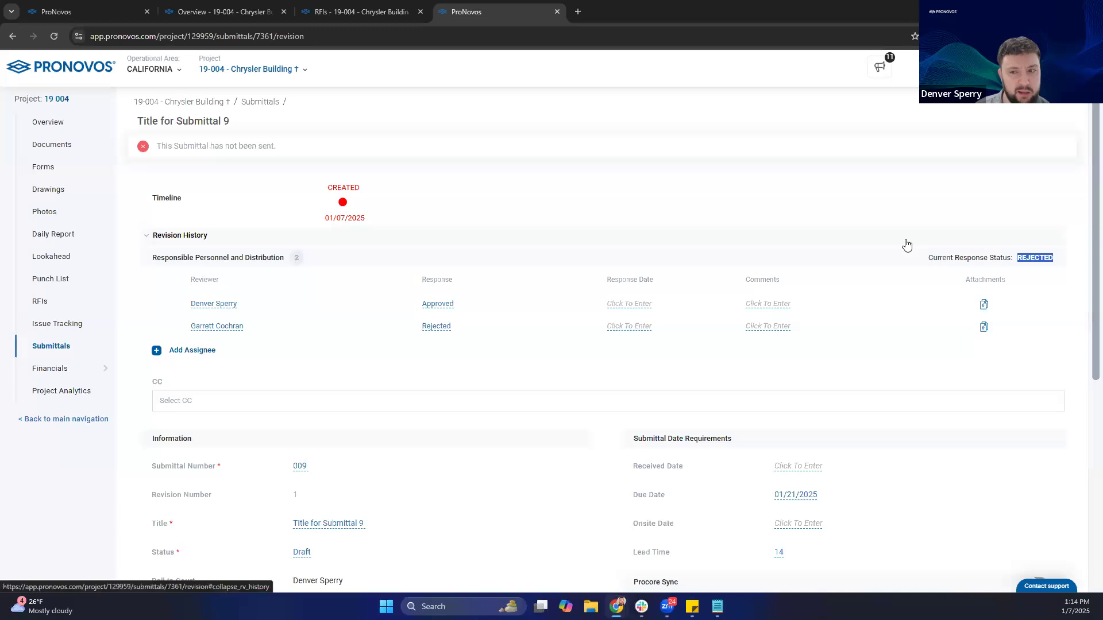
{"action": "left_click", "coordinate": [903, 209]}
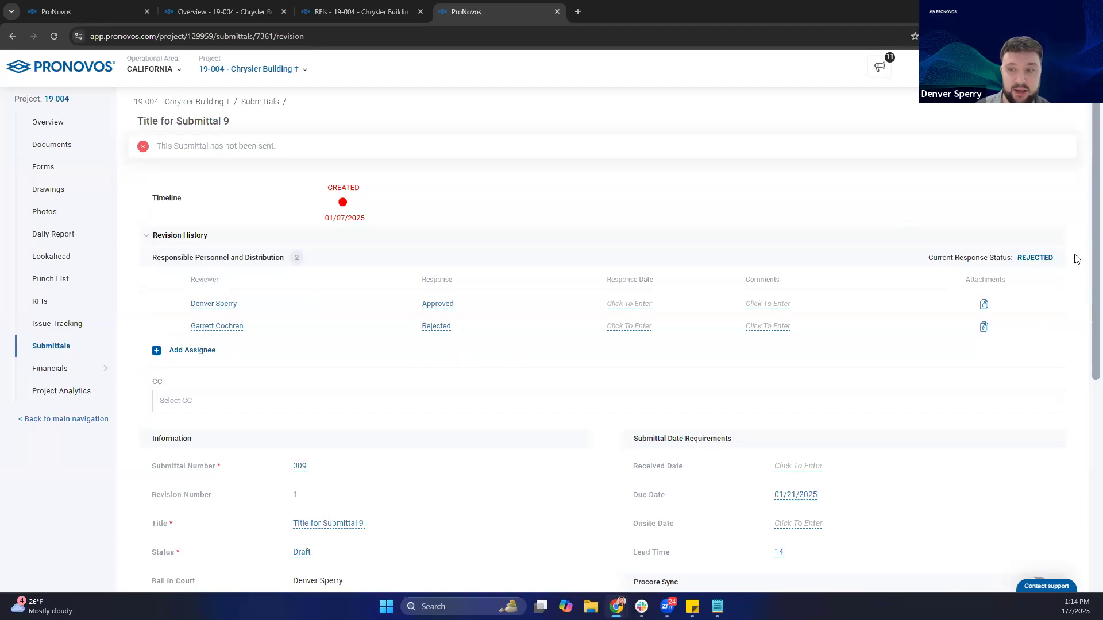
{"action": "triple_click", "coordinate": [942, 257]}
{"action": "left_click", "coordinate": [899, 264]}
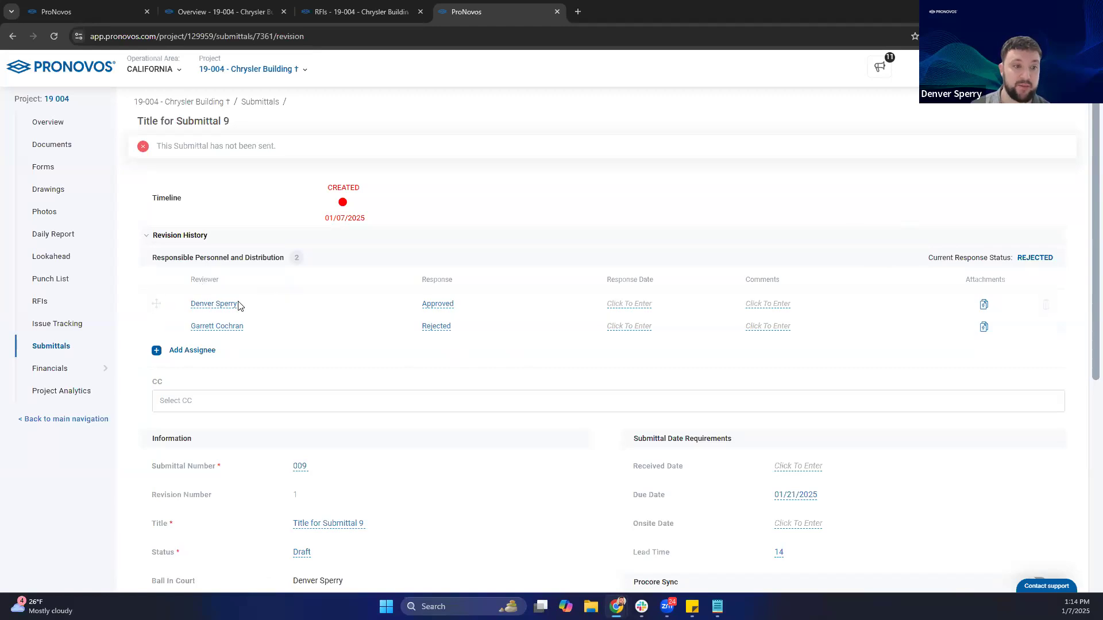
Step: Change the second reviewer's response to Approved and recheck the current response status
{"action": "left_click", "coordinate": [439, 327]}
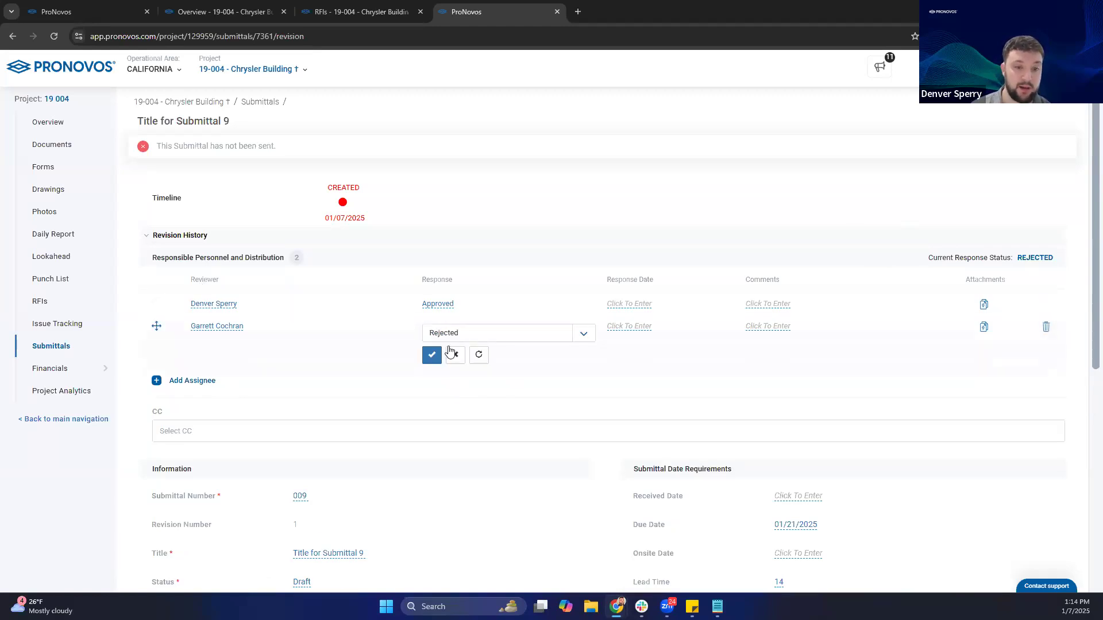
{"action": "left_click", "coordinate": [455, 338]}
{"action": "left_click", "coordinate": [449, 374]}
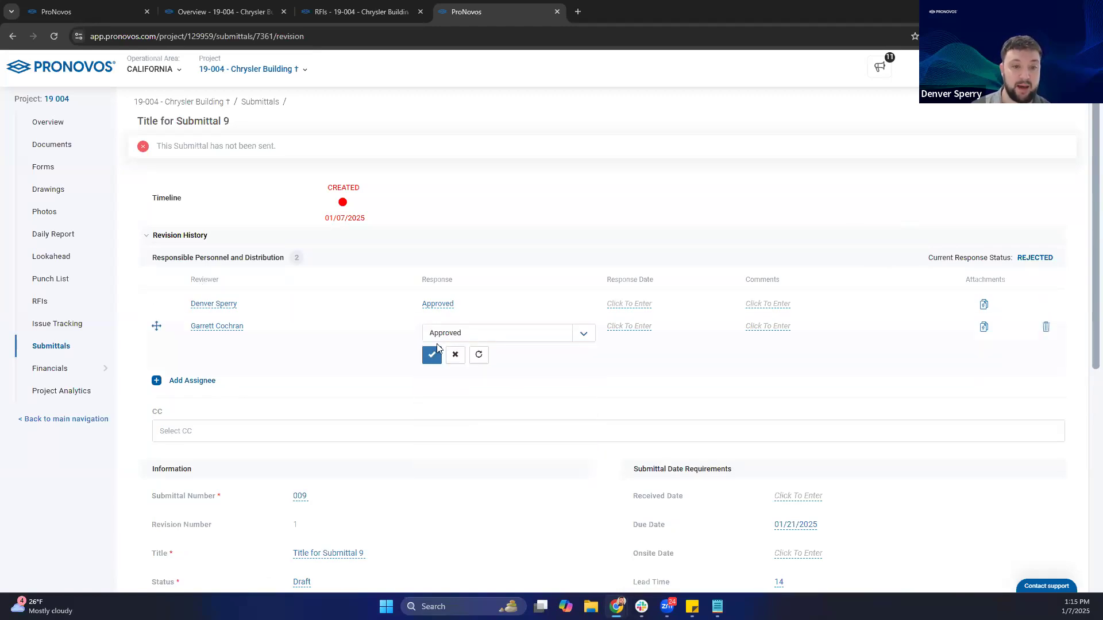
{"action": "left_click", "coordinate": [431, 355]}
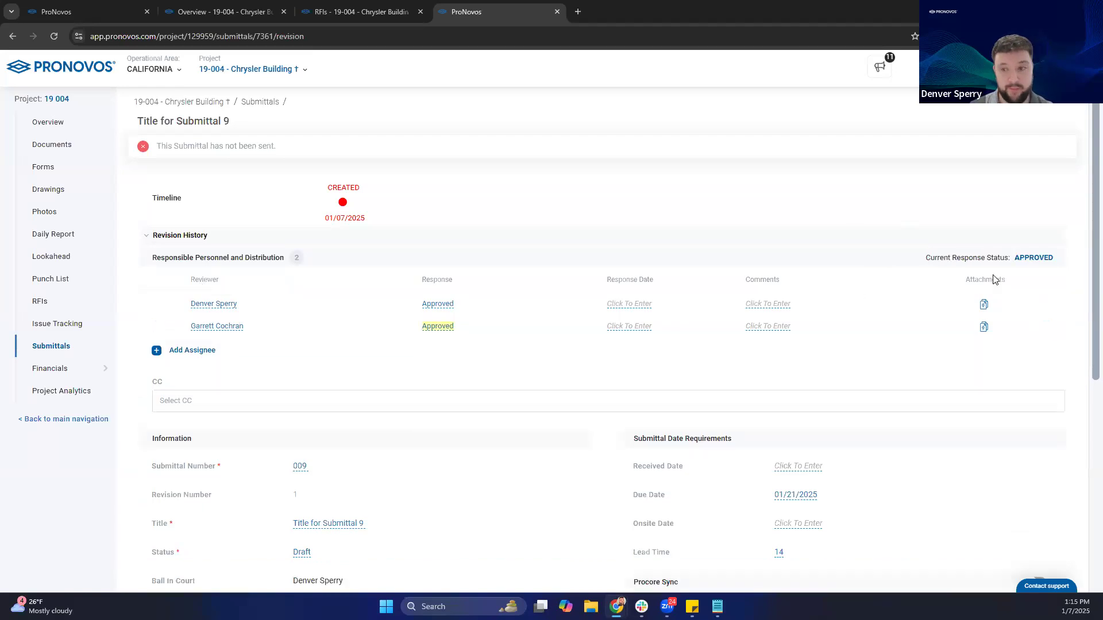
{"action": "left_click_drag", "start_coordinate": [1055, 261], "coordinate": [840, 274]}
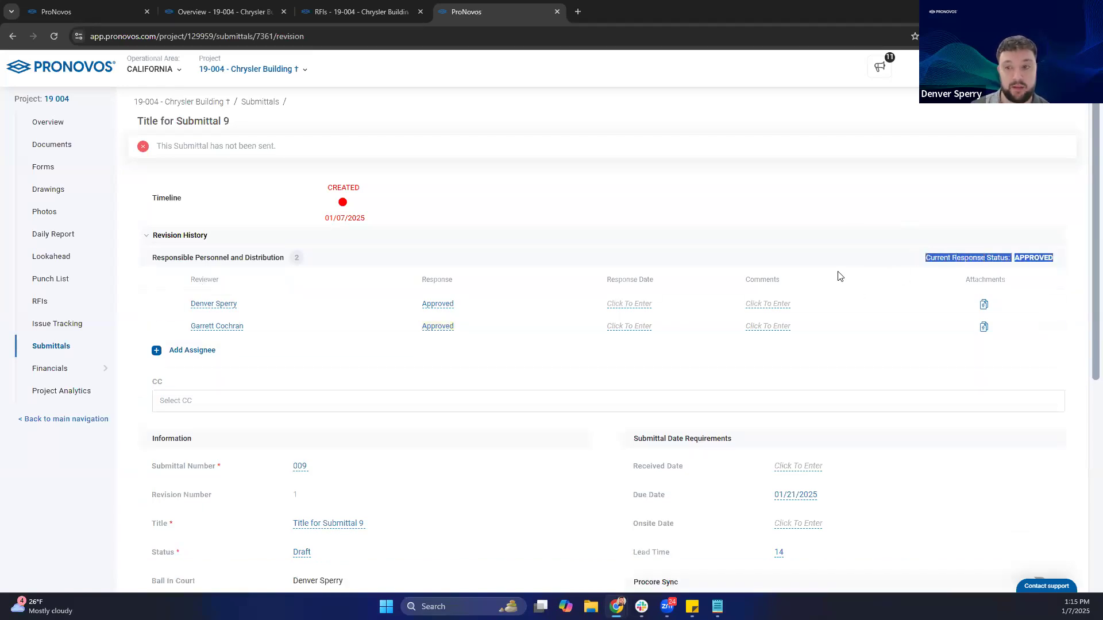
{"action": "left_click", "coordinate": [772, 199]}
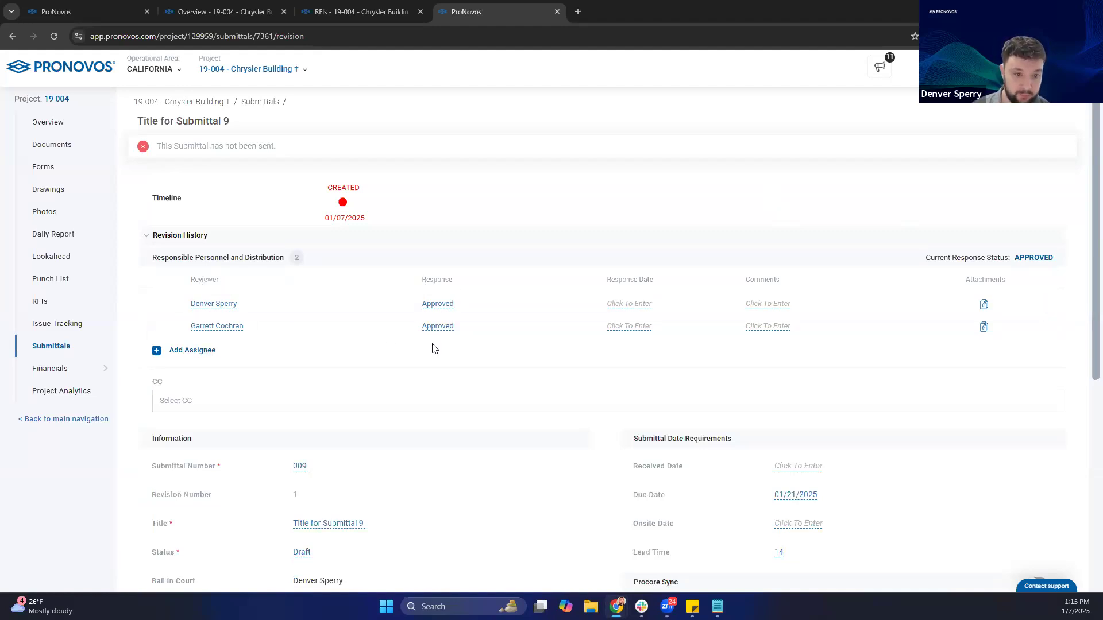
Step: Set the first reviewer's response date to 01/07/2025
{"action": "left_click", "coordinate": [643, 304]}
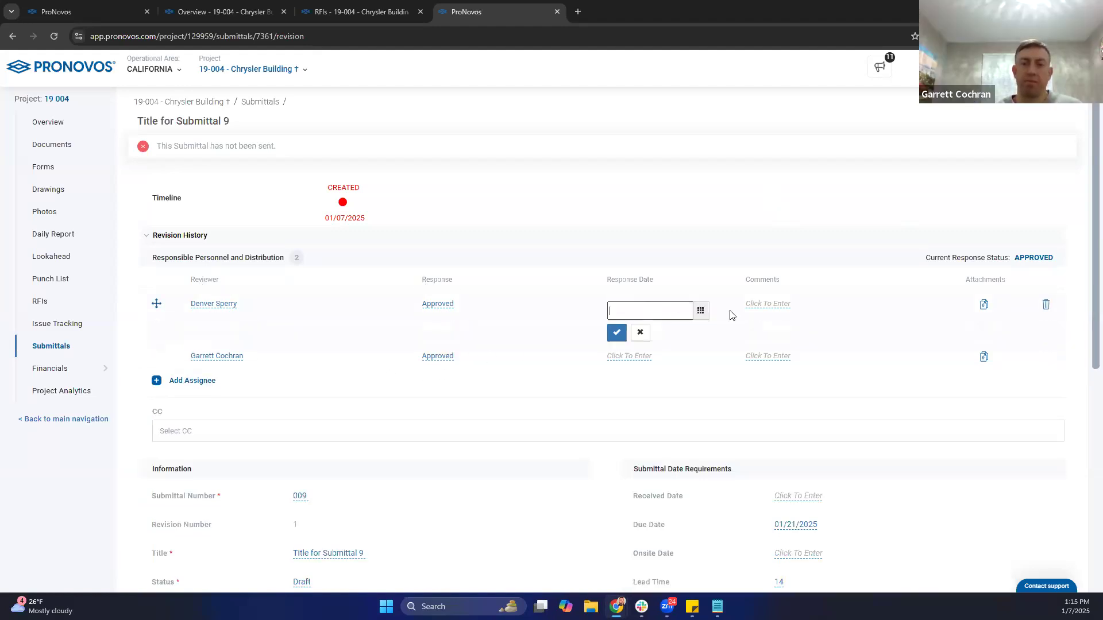
{"action": "left_click", "coordinate": [700, 310]}
{"action": "left_click", "coordinate": [649, 376]}
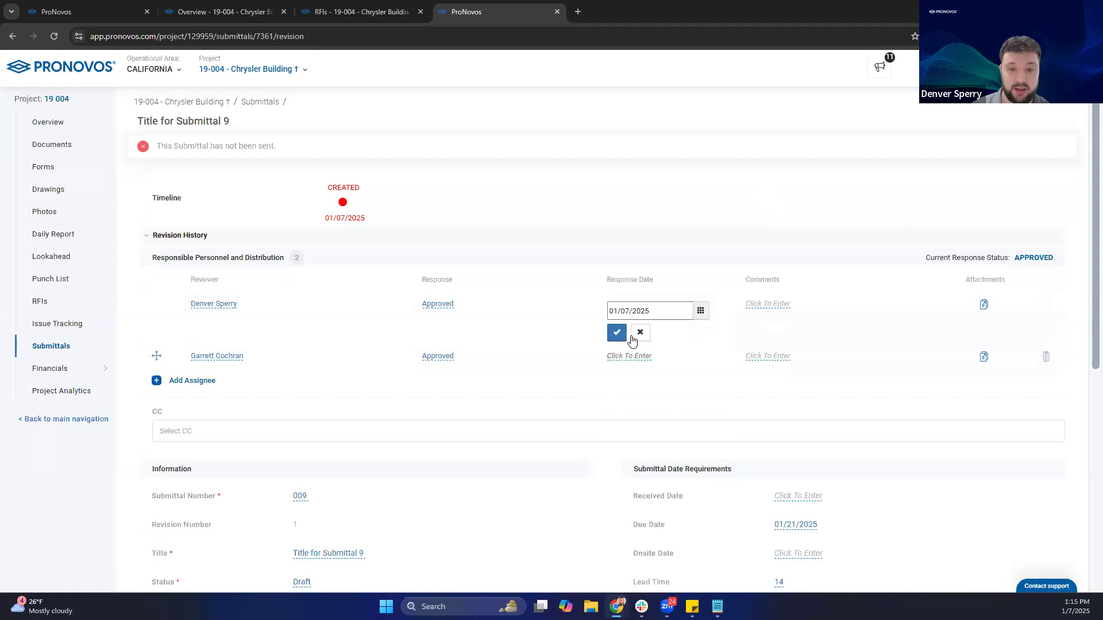
{"action": "left_click", "coordinate": [617, 333]}
Step: Set the second reviewer's response date to 01/10/2025
{"action": "left_click", "coordinate": [629, 326]}
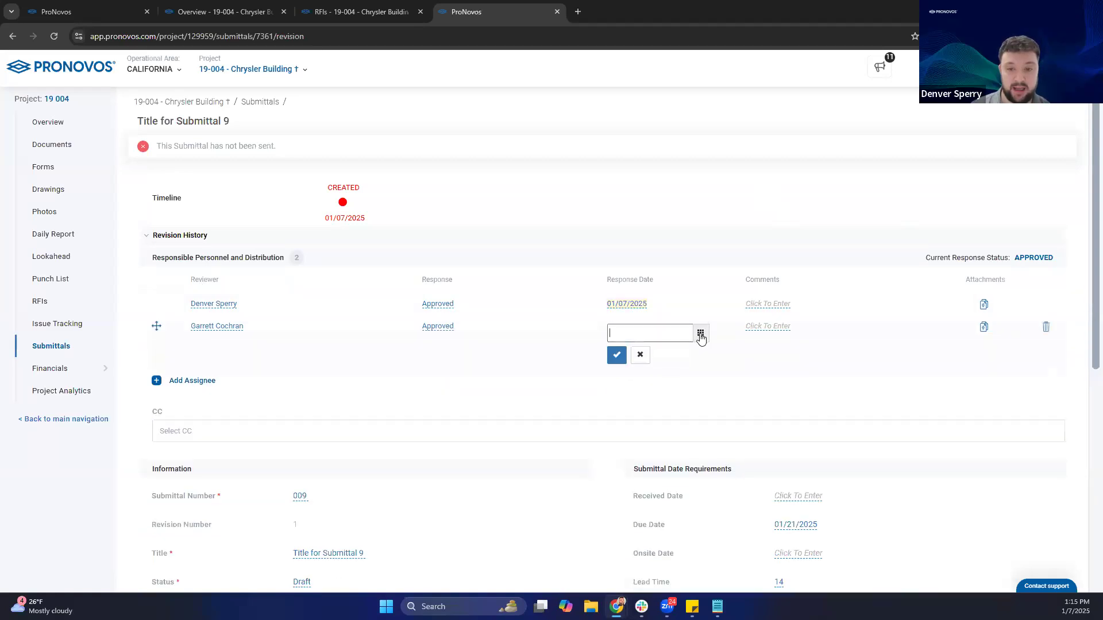
{"action": "left_click", "coordinate": [700, 334]}
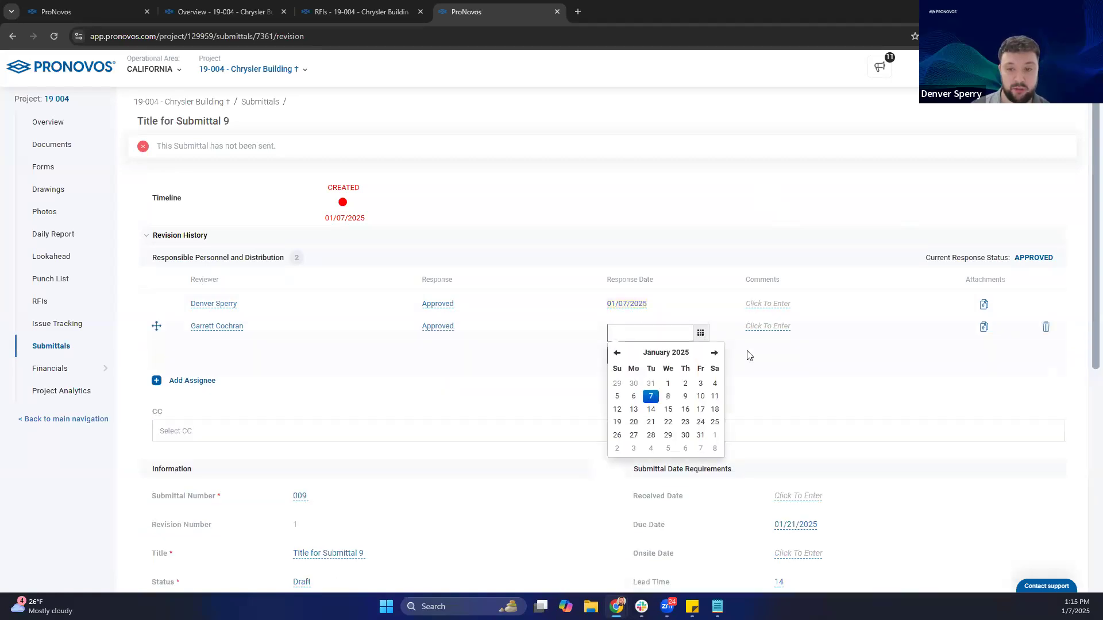
{"action": "left_click", "coordinate": [700, 396]}
{"action": "left_click", "coordinate": [614, 353]}
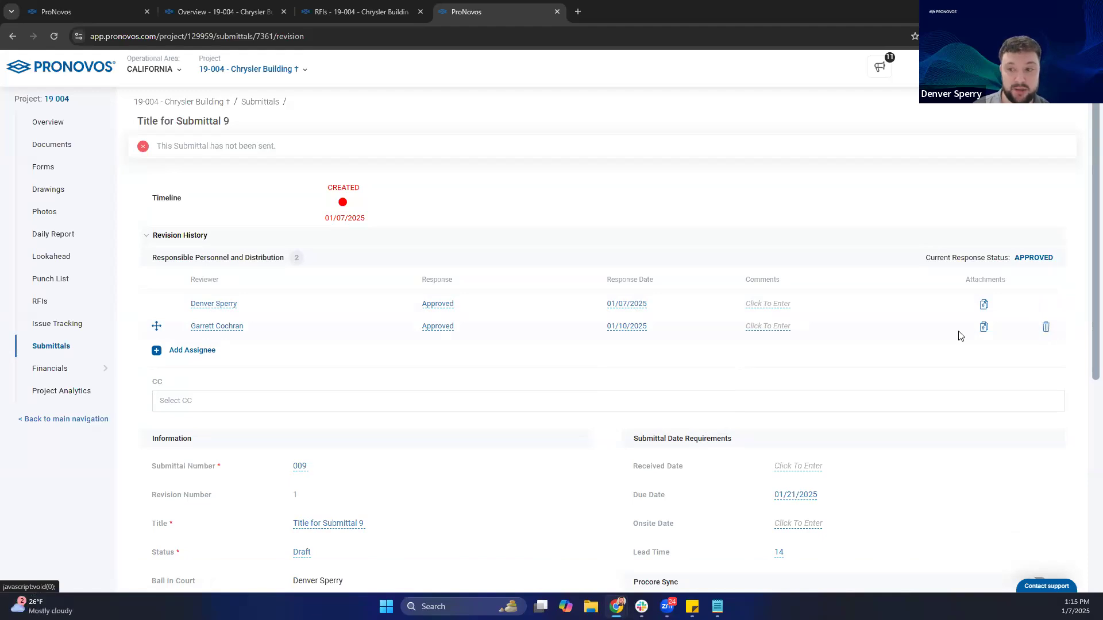
Step: Remove the second reviewer and their response from the submittal's responsible personnel
{"action": "left_click", "coordinate": [1046, 327]}
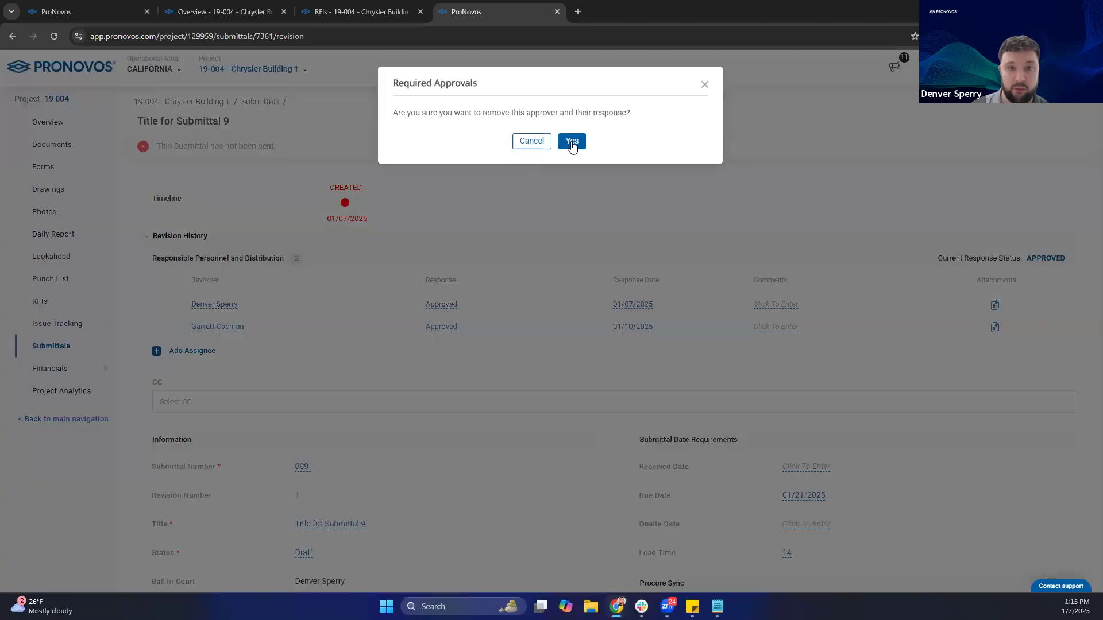
{"action": "left_click", "coordinate": [571, 143]}
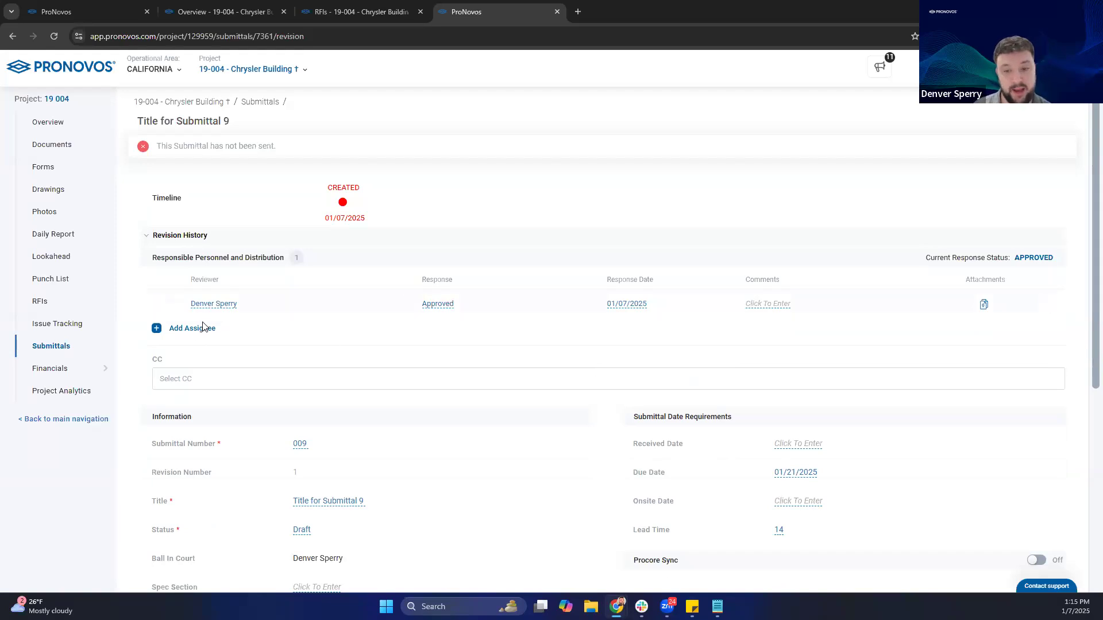
Step: Return to the project's submittals list and export the submittal log
{"action": "scroll", "coordinate": [206, 328], "scroll_direction": "down", "scroll_amount": 4}
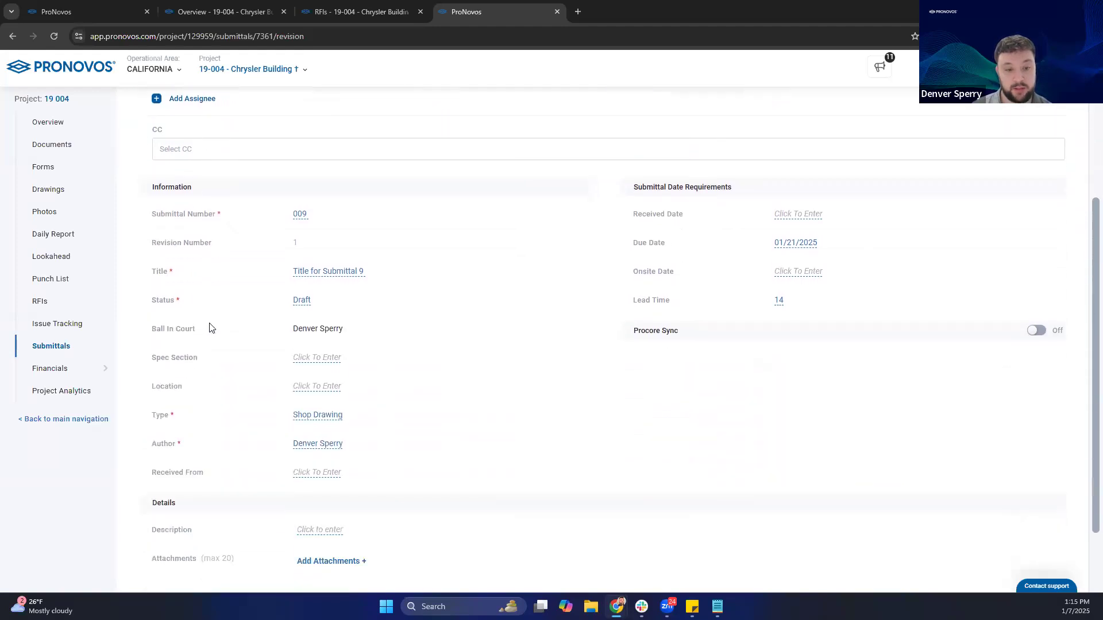
{"action": "scroll", "coordinate": [209, 328], "scroll_direction": "down", "scroll_amount": 2}
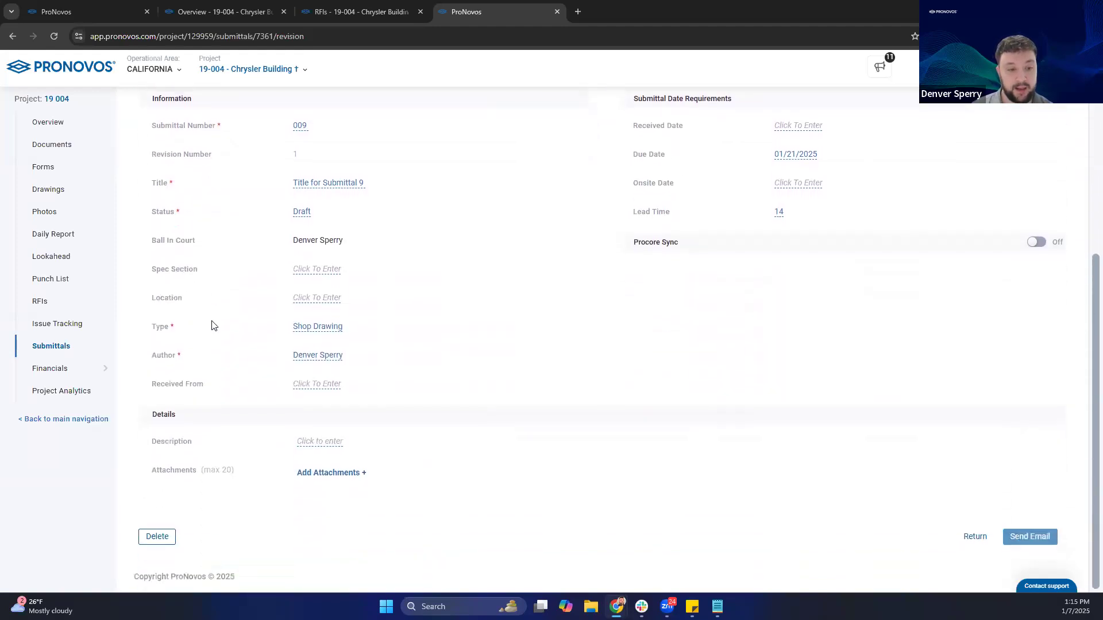
{"action": "left_click", "coordinate": [976, 537]}
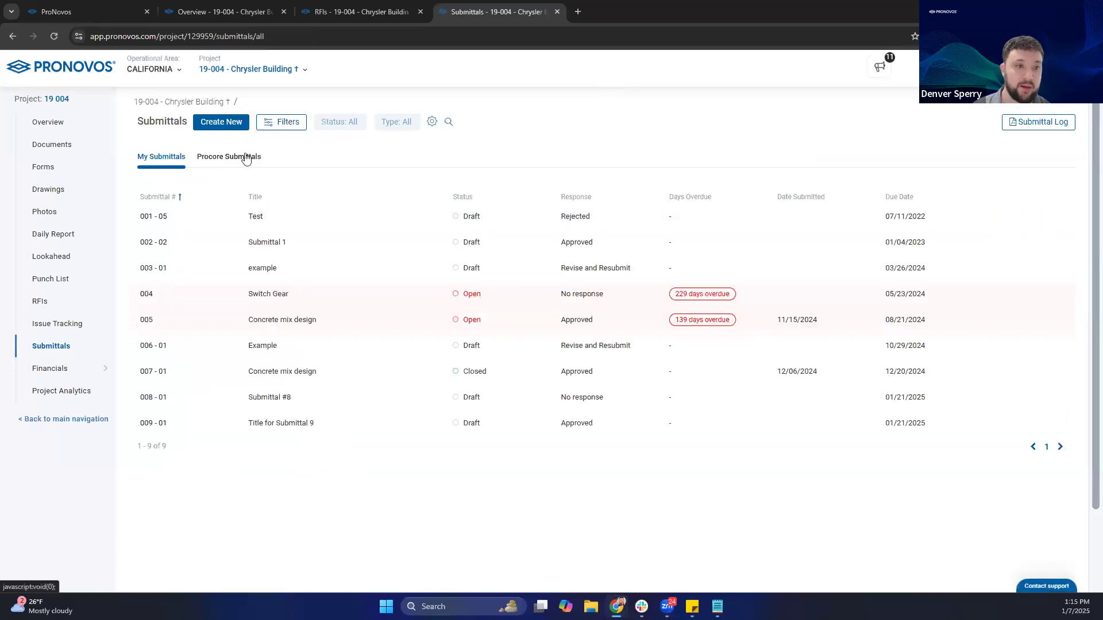
{"action": "left_click", "coordinate": [1057, 126]}
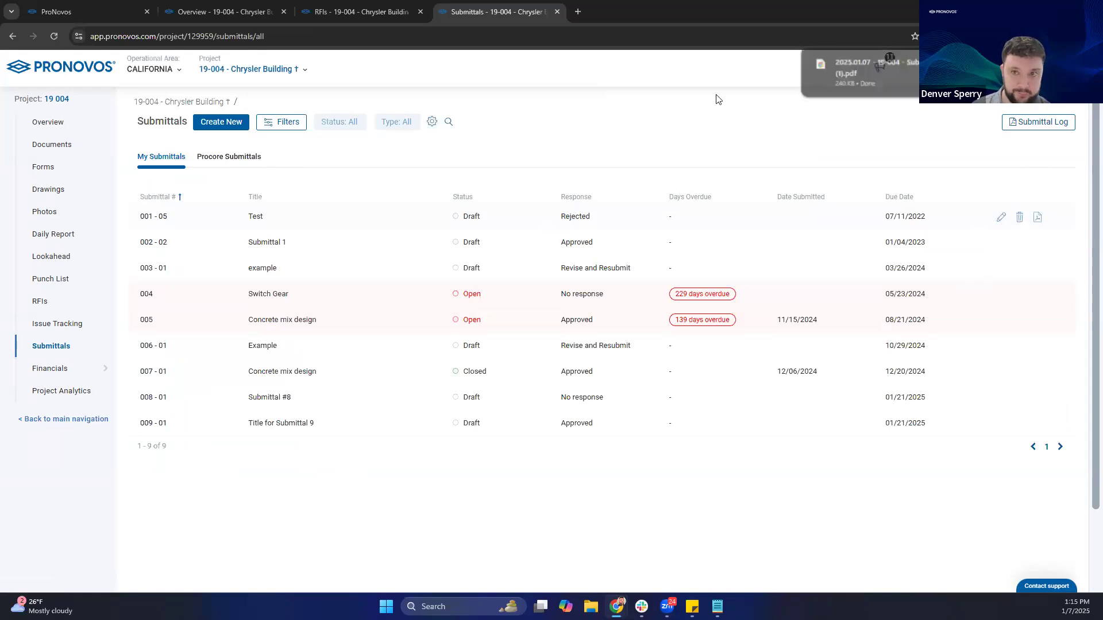
Step: Open the exported submittal log PDF, examine its titles, statuses and responses, and close it
{"action": "left_click", "coordinate": [849, 74]}
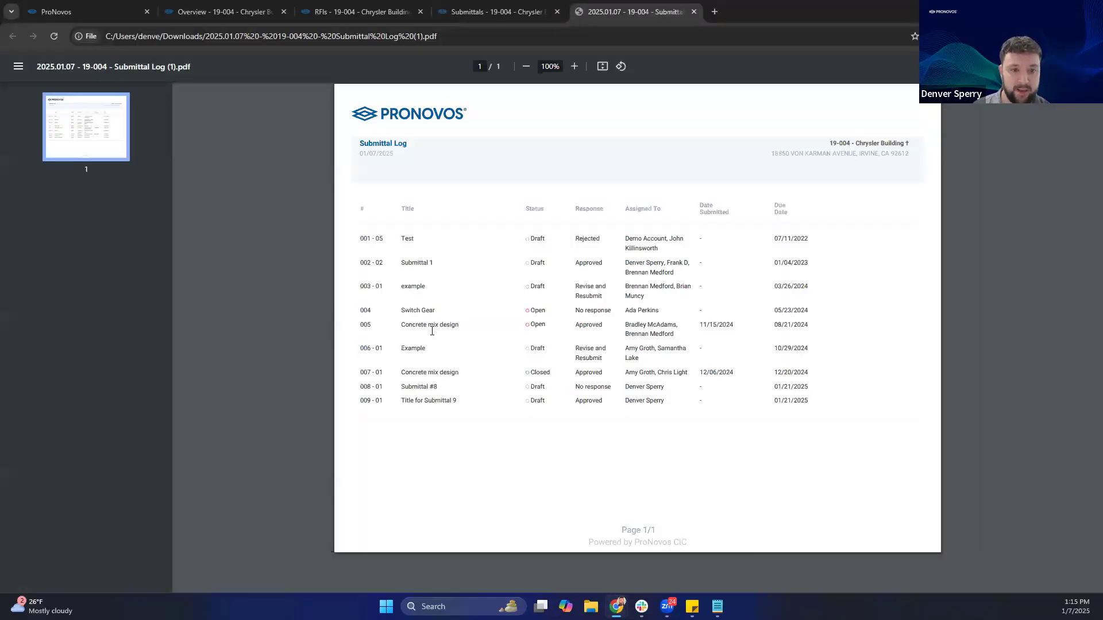
{"action": "left_click_drag", "start_coordinate": [402, 240], "coordinate": [413, 238]}
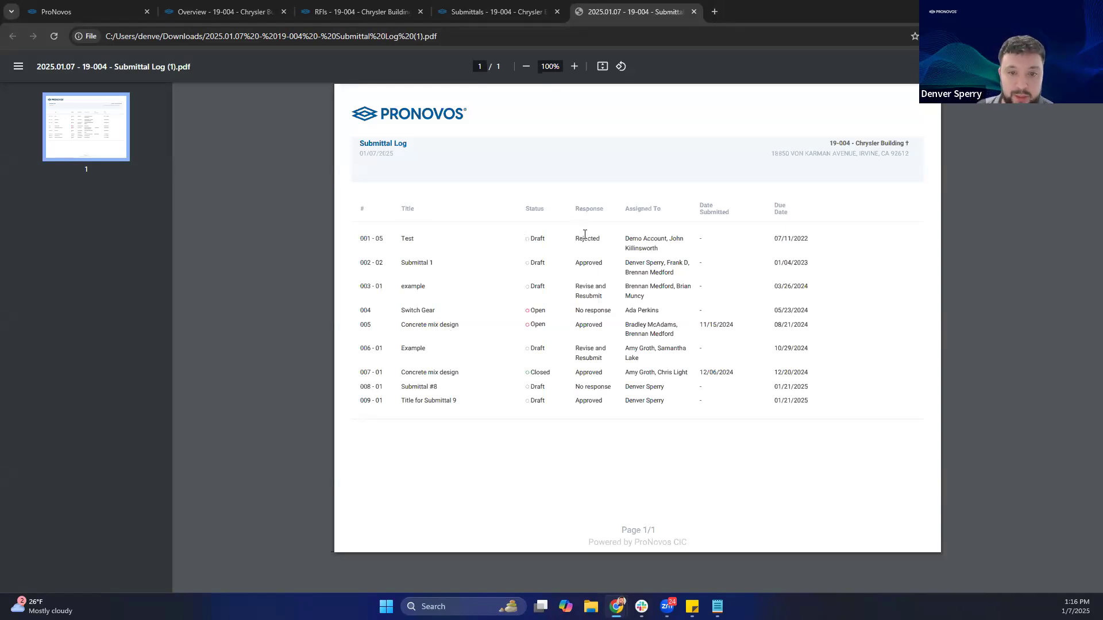
{"action": "left_click_drag", "start_coordinate": [531, 239], "coordinate": [543, 239]}
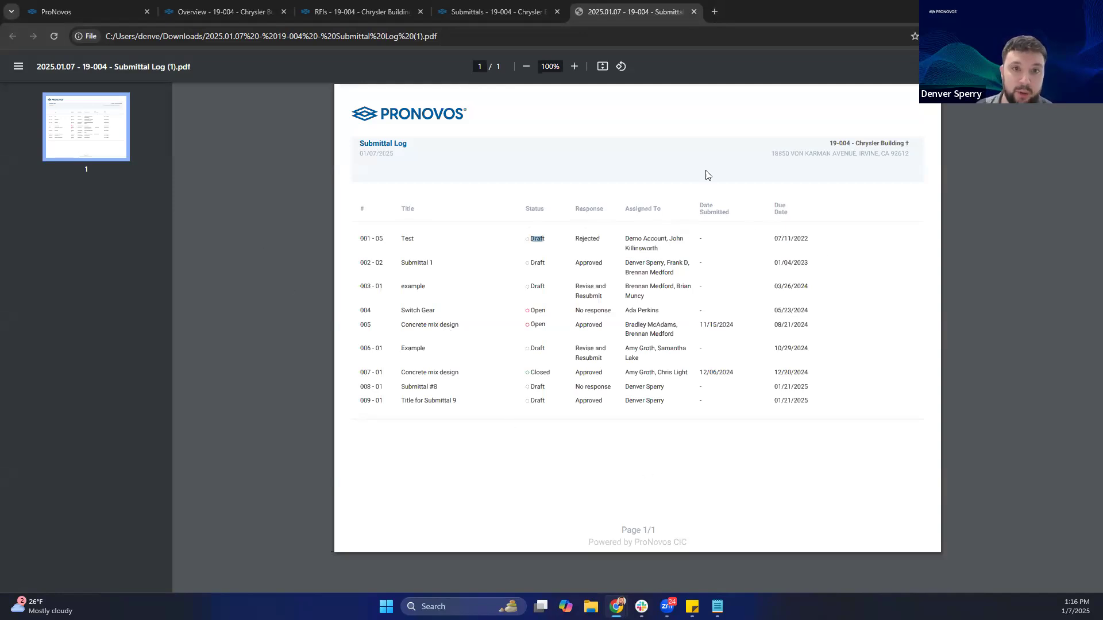
{"action": "left_click", "coordinate": [654, 372]}
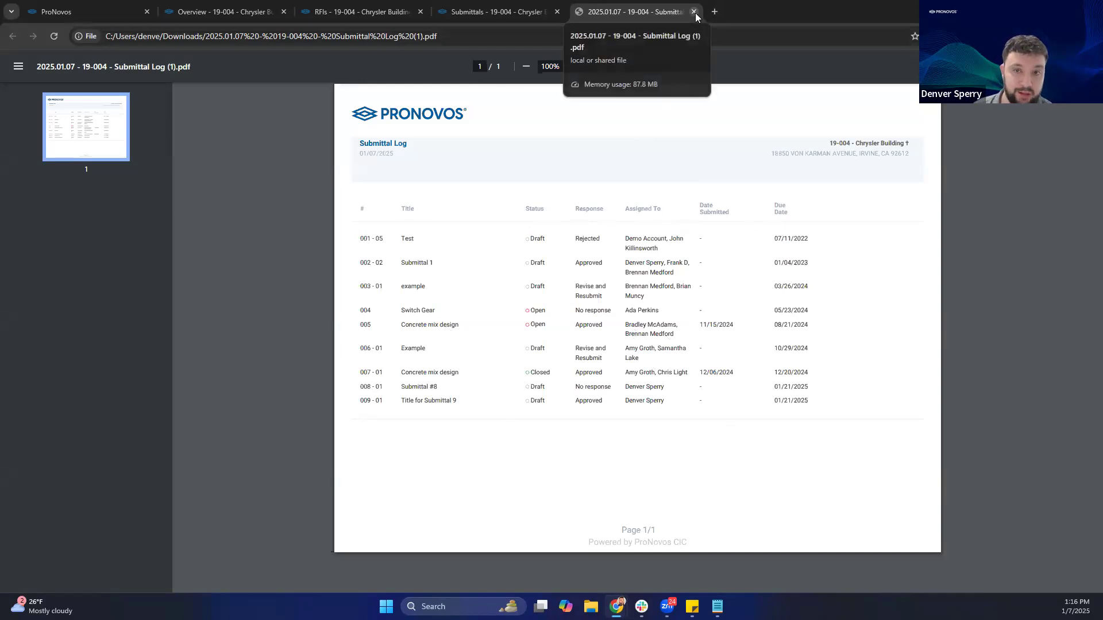
{"action": "left_click", "coordinate": [694, 11]}
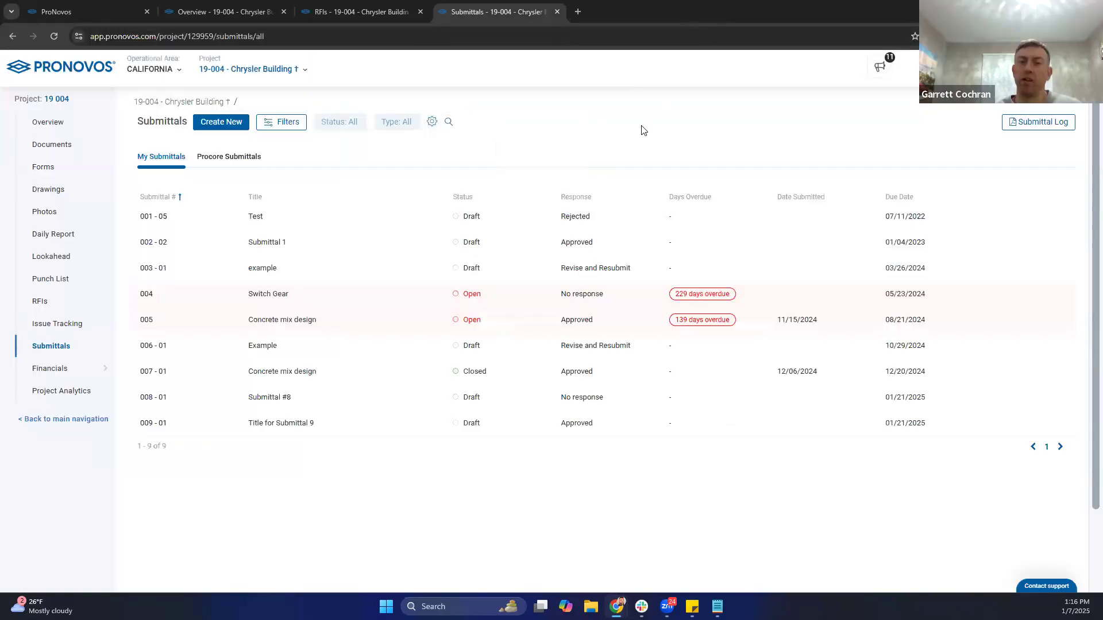
{"action": "left_click", "coordinate": [513, 123]}
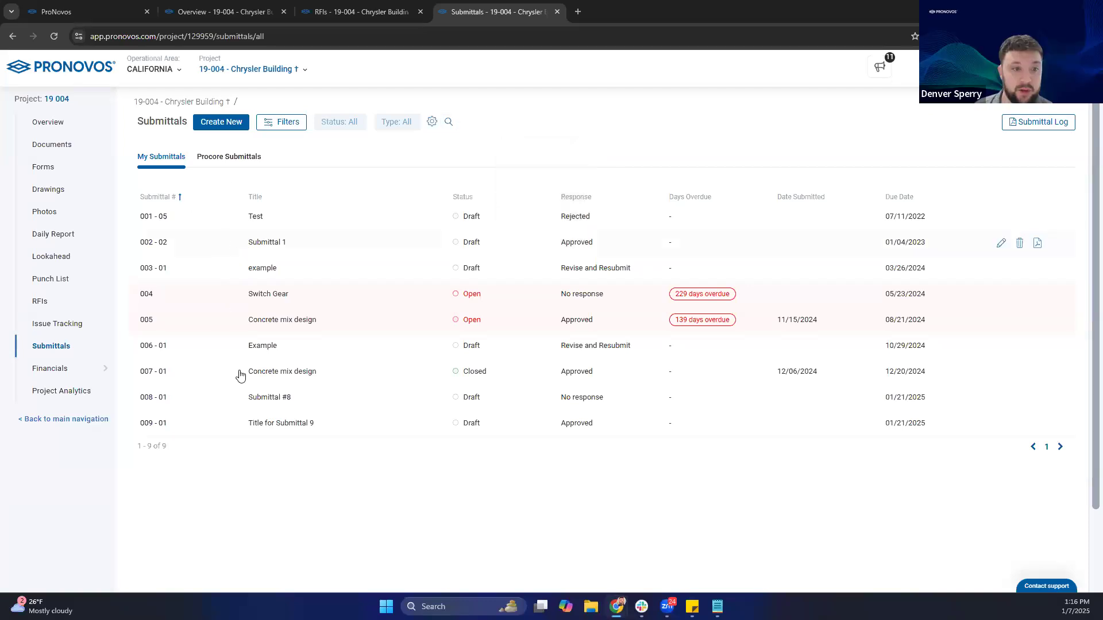
Step: Export submittal 009 - 01, Title for Submittal 9, as a PDF, review its details and response section, and close it
{"action": "mouse_move", "coordinate": [1038, 432]}
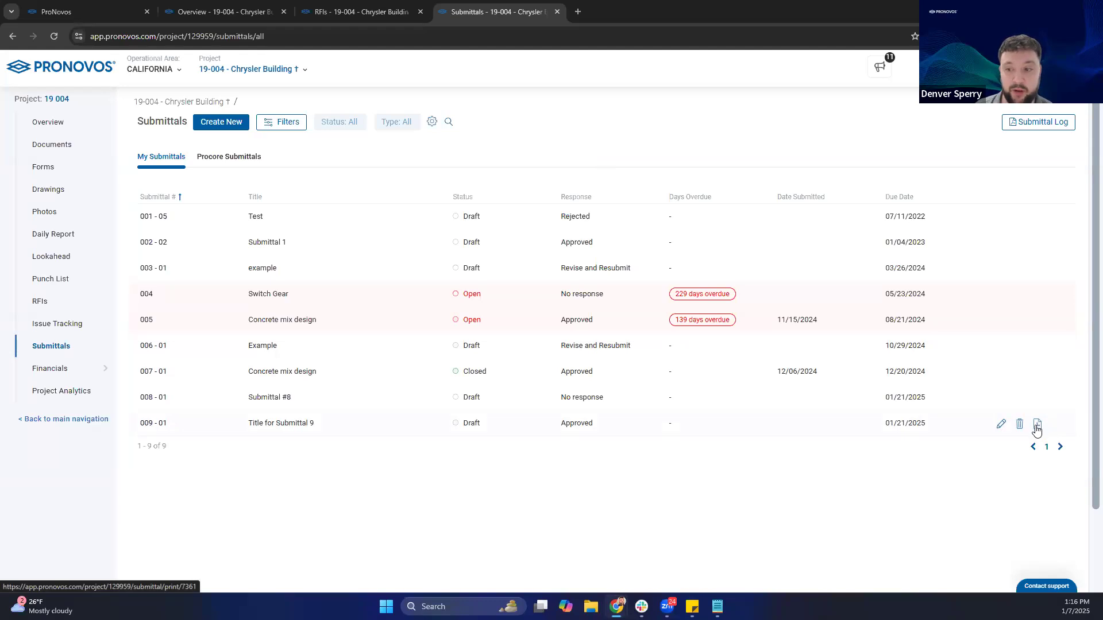
{"action": "left_click", "coordinate": [1036, 426]}
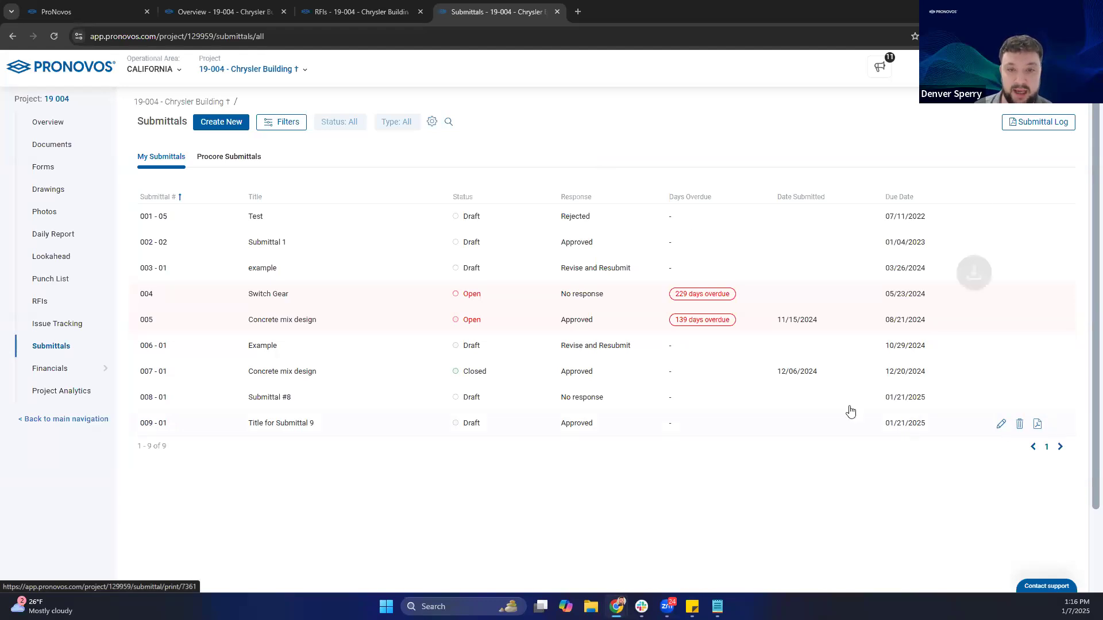
{"action": "left_click", "coordinate": [871, 69]}
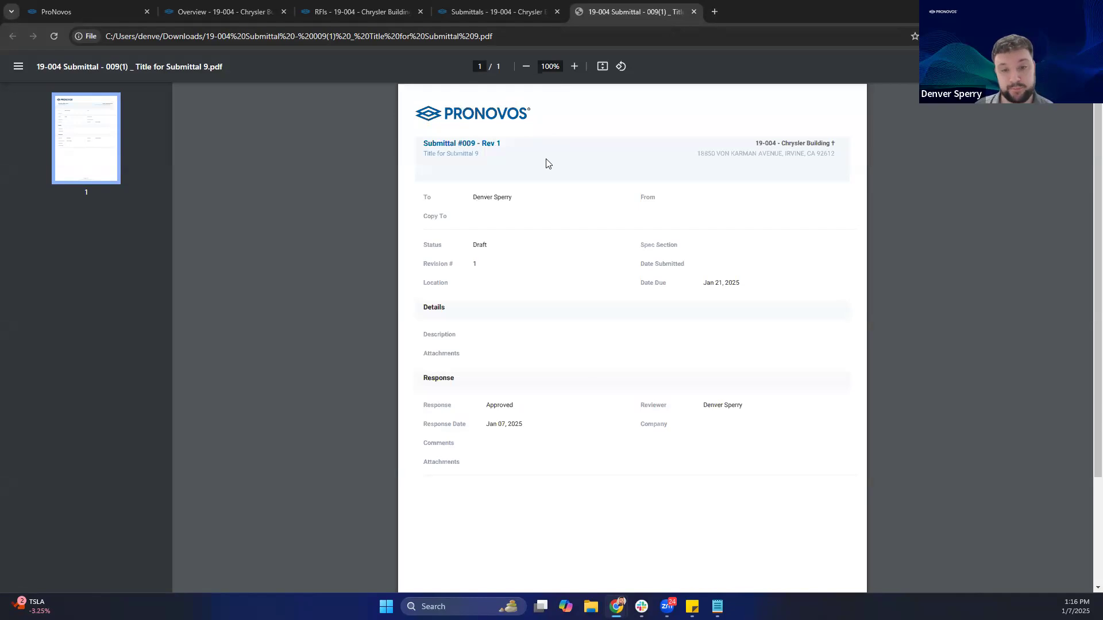
{"action": "scroll", "coordinate": [636, 244], "scroll_direction": "down", "scroll_amount": 3}
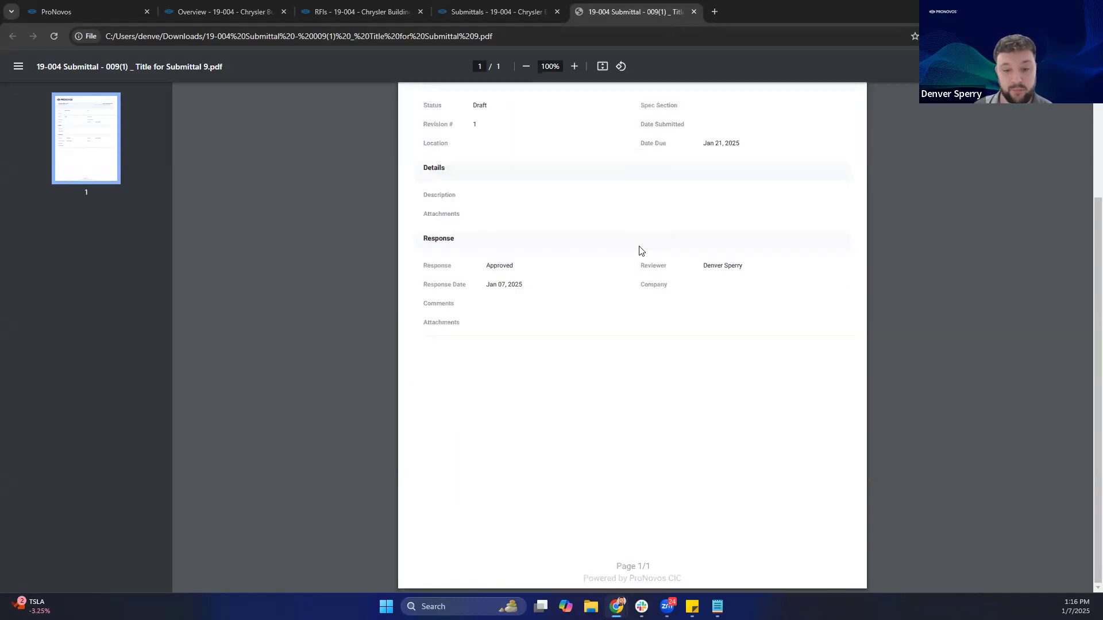
{"action": "scroll", "coordinate": [644, 253], "scroll_direction": "up", "scroll_amount": 3}
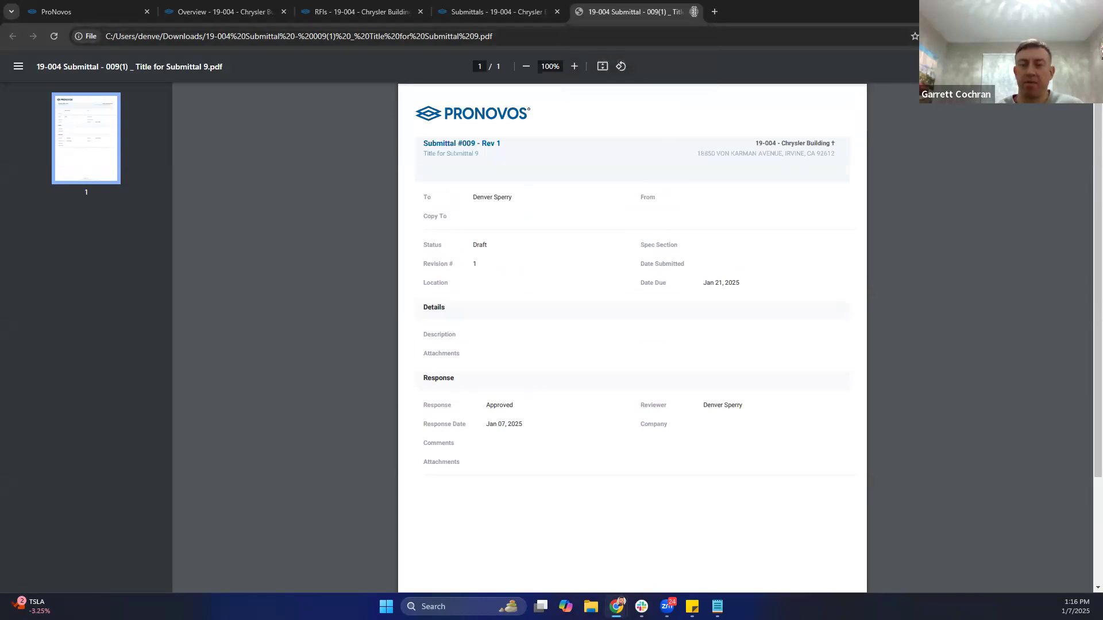
{"action": "left_click", "coordinate": [694, 11]}
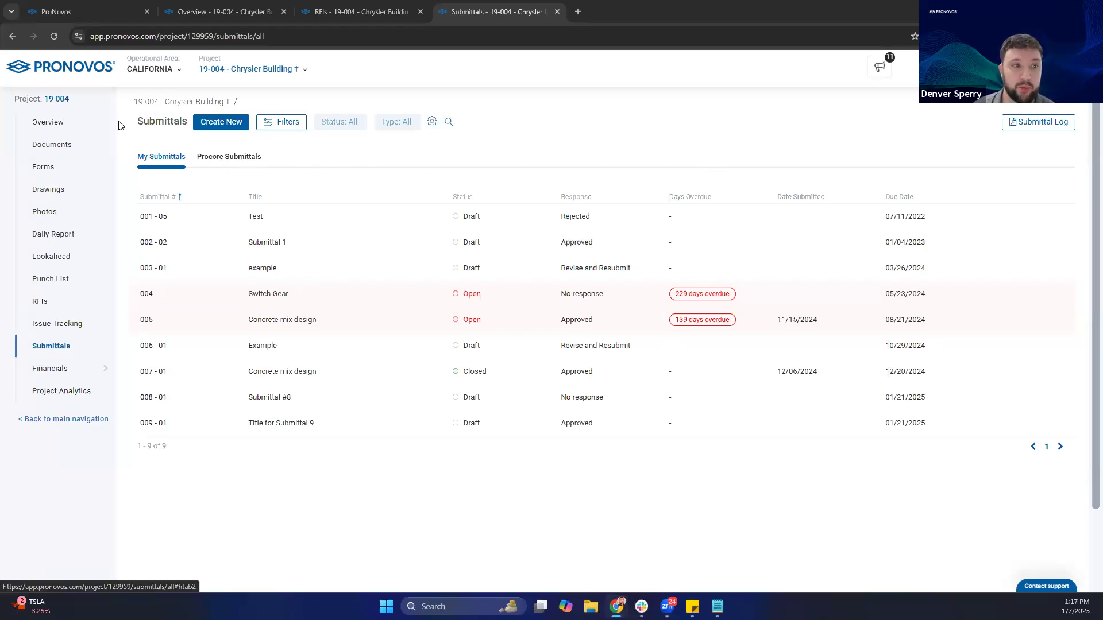
Step: Show the submittals synced from Procore and view the details of Common Electrical Requirements
{"action": "left_click", "coordinate": [230, 150]}
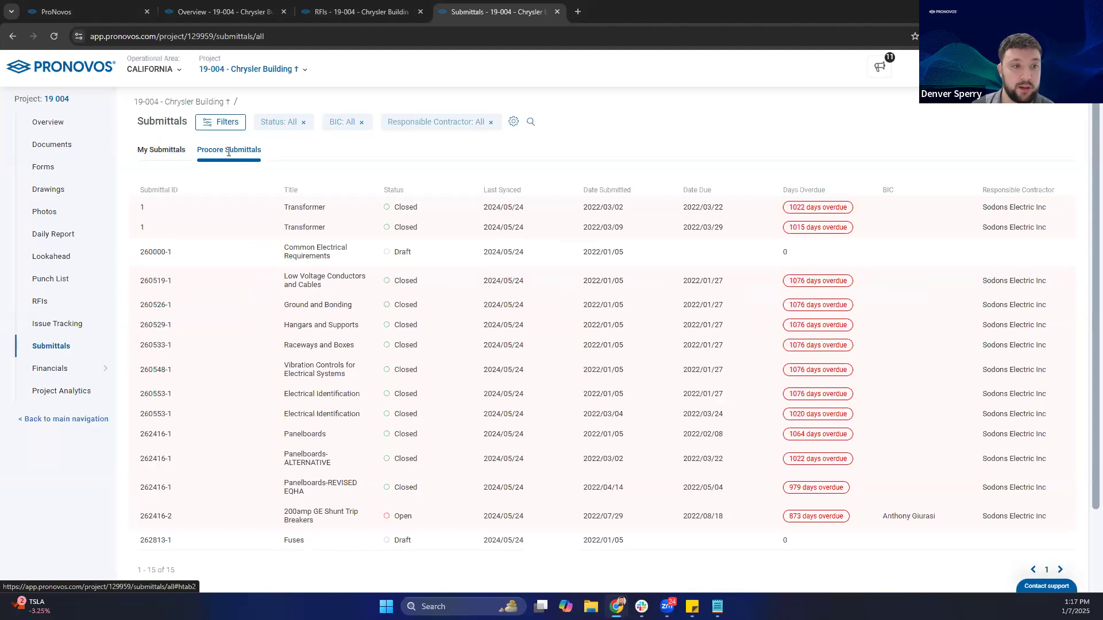
{"action": "left_click", "coordinate": [305, 217]}
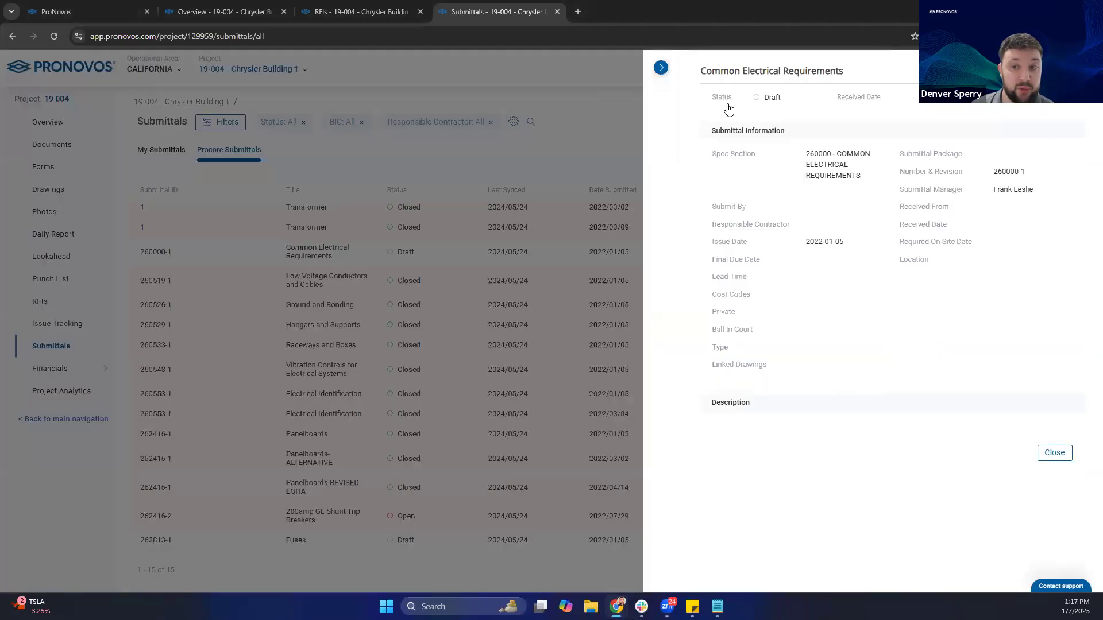
{"action": "left_click", "coordinate": [660, 68]}
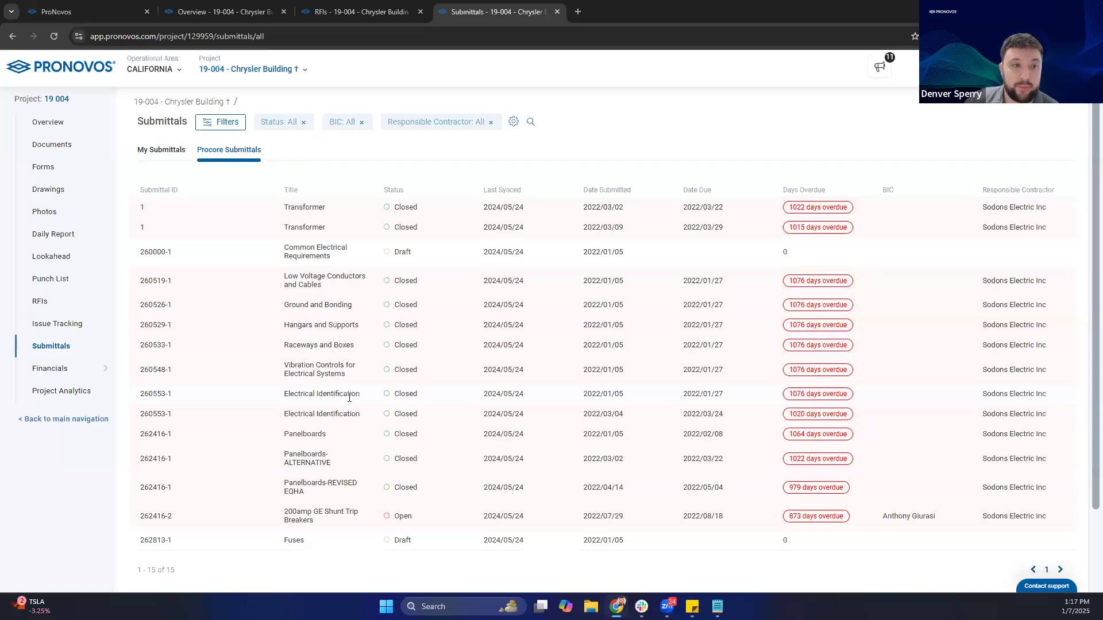
Step: Open Title for Submittal 9 from My Submittals, turn on its Procore Sync, and check the selectable Procore submittal numbers
{"action": "left_click", "coordinate": [167, 151]}
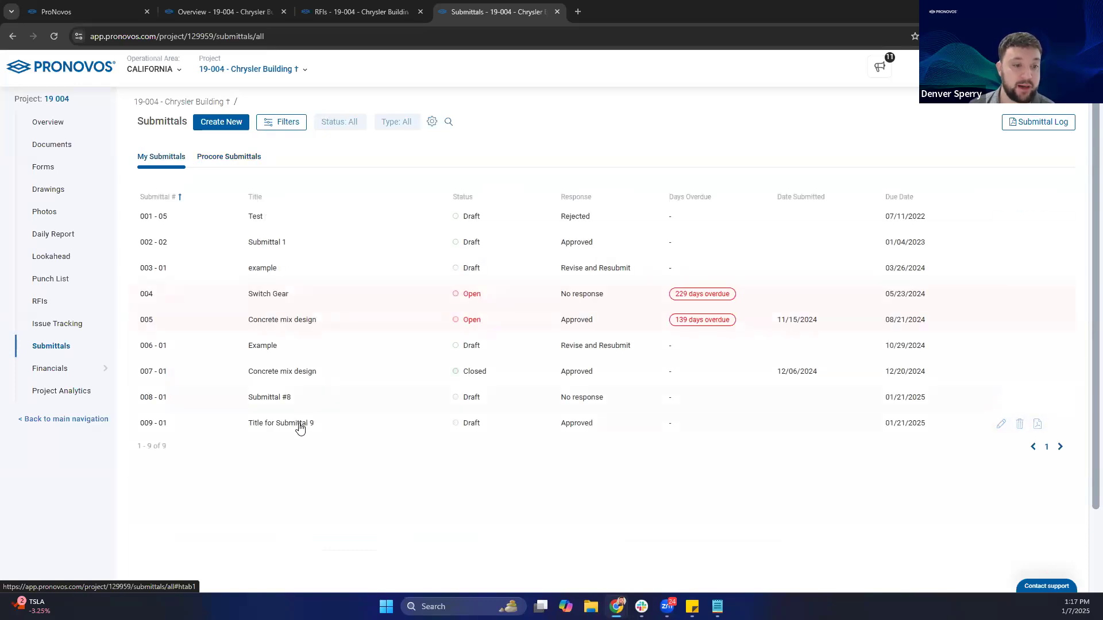
{"action": "left_click", "coordinate": [295, 429]}
{"action": "scroll", "coordinate": [398, 300], "scroll_direction": "down", "scroll_amount": 3}
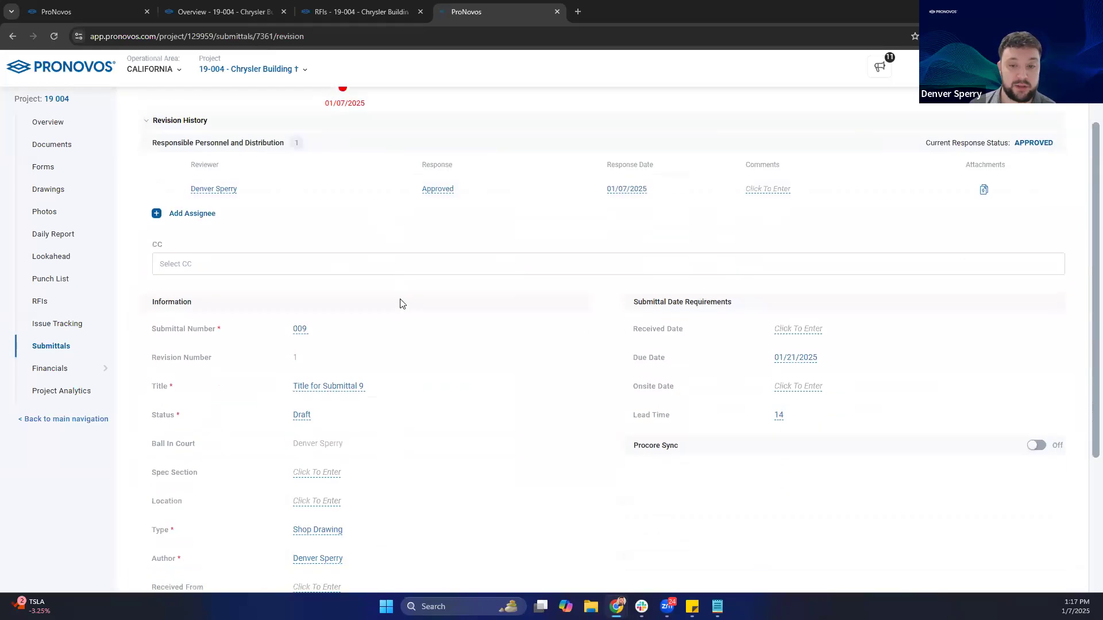
{"action": "scroll", "coordinate": [531, 331], "scroll_direction": "down", "scroll_amount": 1}
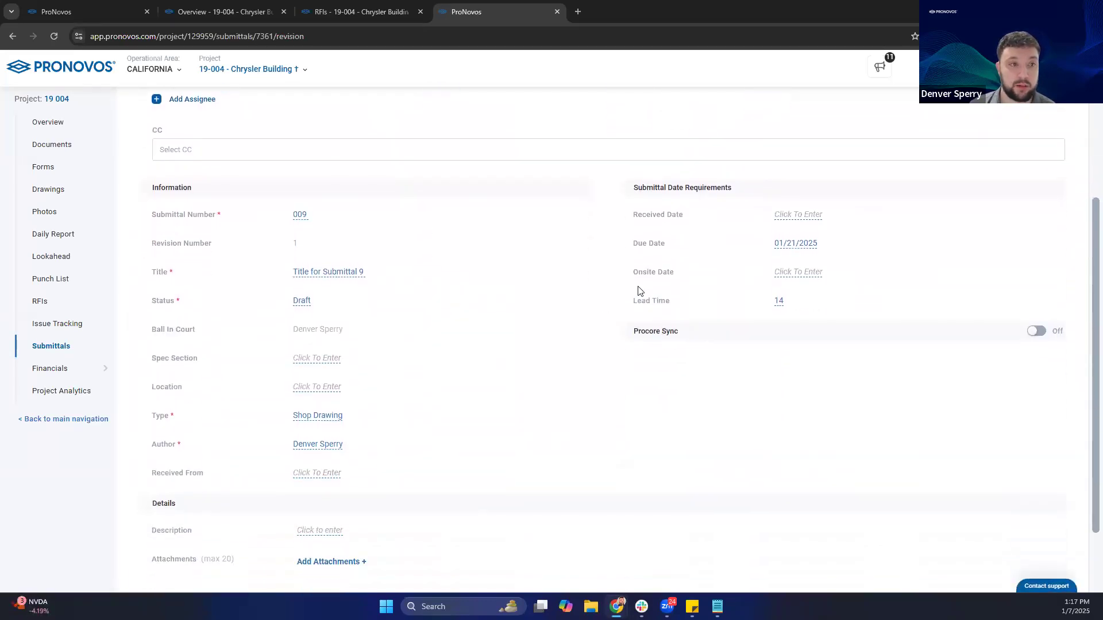
{"action": "left_click", "coordinate": [1037, 333]}
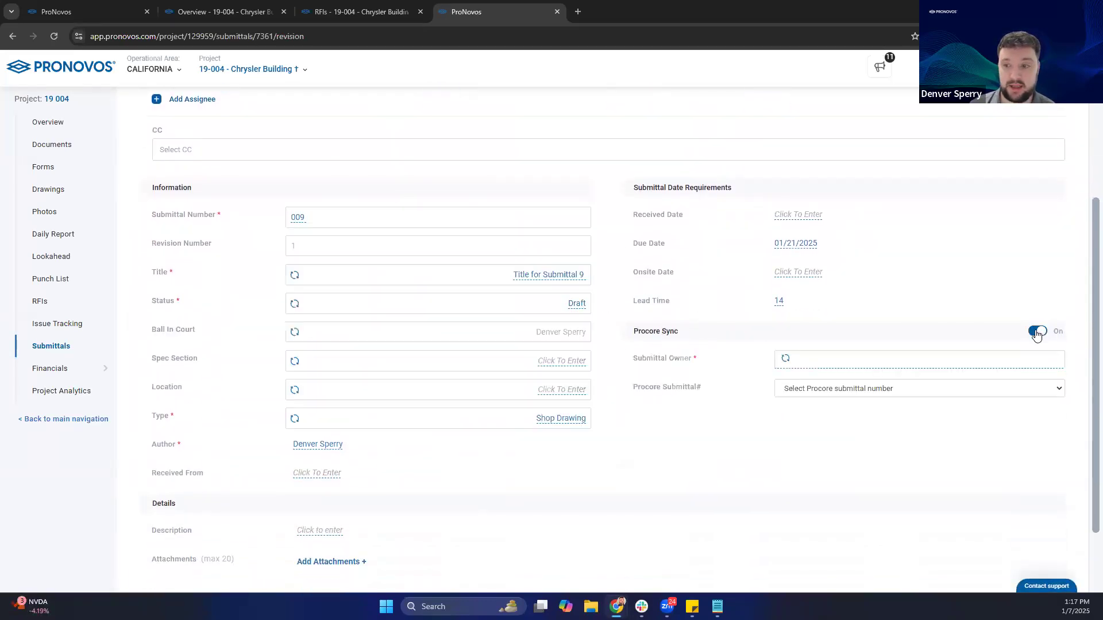
{"action": "left_click", "coordinate": [838, 388]}
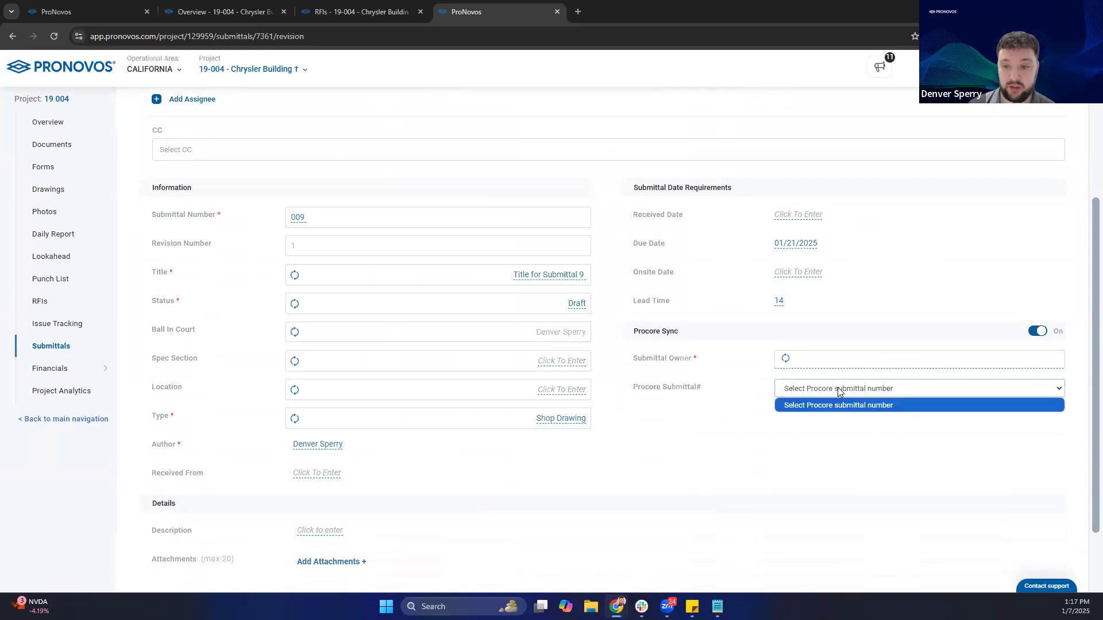
{"action": "left_click", "coordinate": [837, 388]}
{"action": "left_click", "coordinate": [838, 388]}
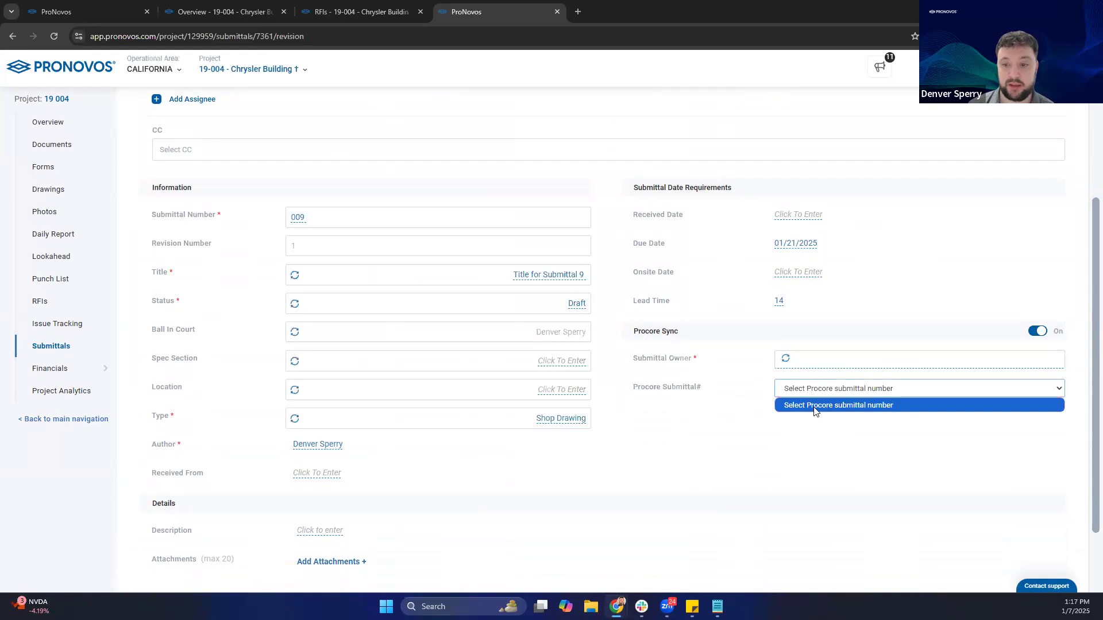
Step: Set the Procore submittal owner to "contractor" and check the Procore submittal number choices again
{"action": "left_click", "coordinate": [817, 361]}
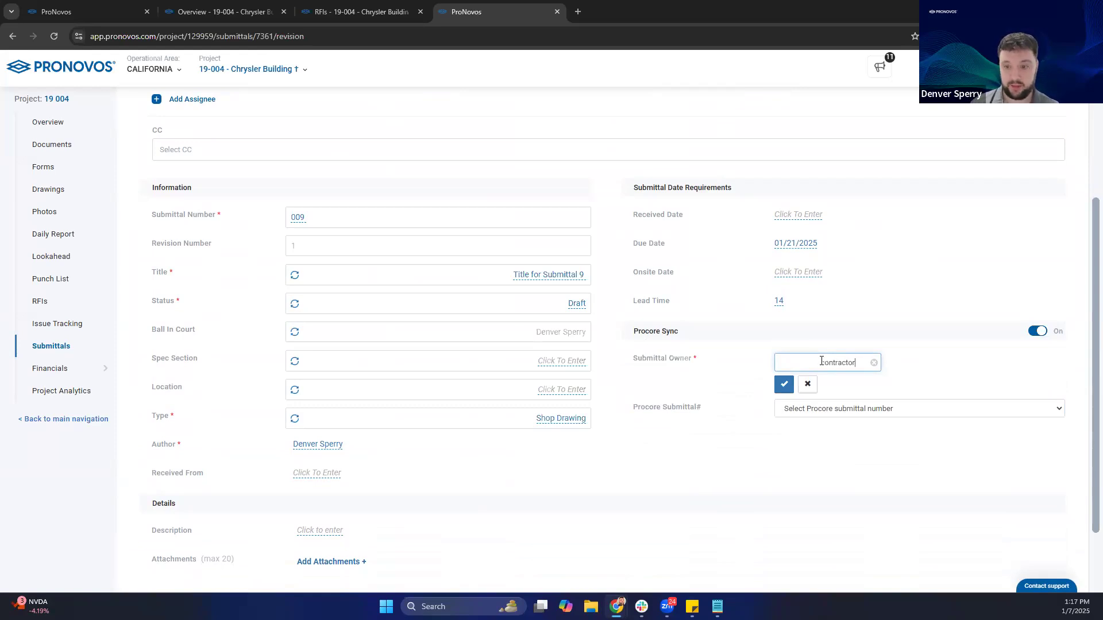
{"action": "left_click", "coordinate": [784, 384]}
{"action": "left_click", "coordinate": [815, 391]}
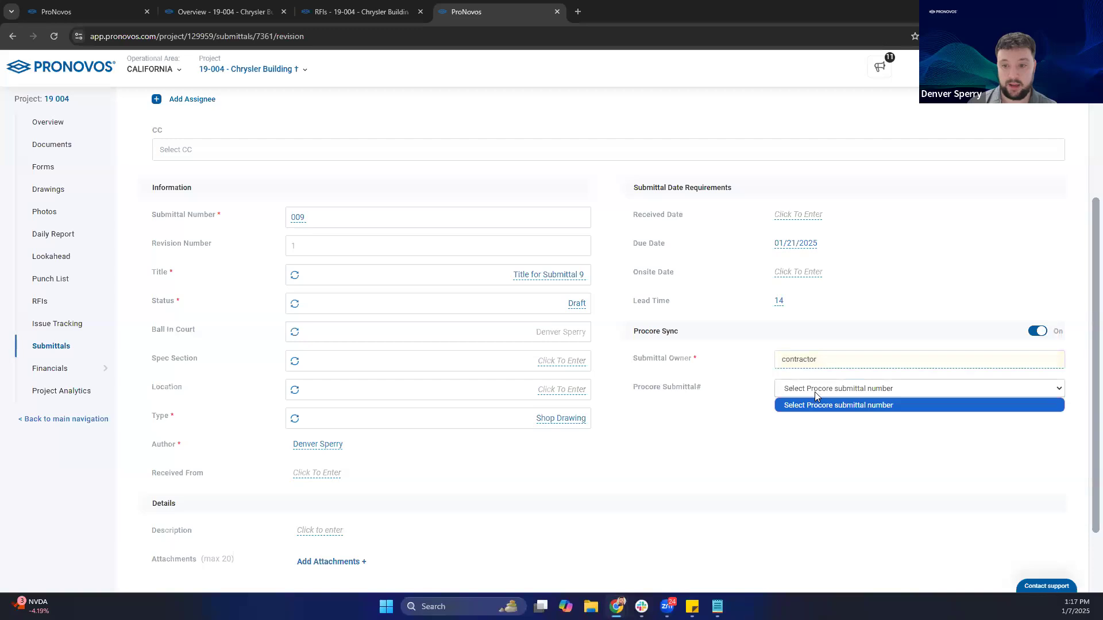
{"action": "left_click", "coordinate": [826, 393]}
{"action": "left_click", "coordinate": [826, 392]}
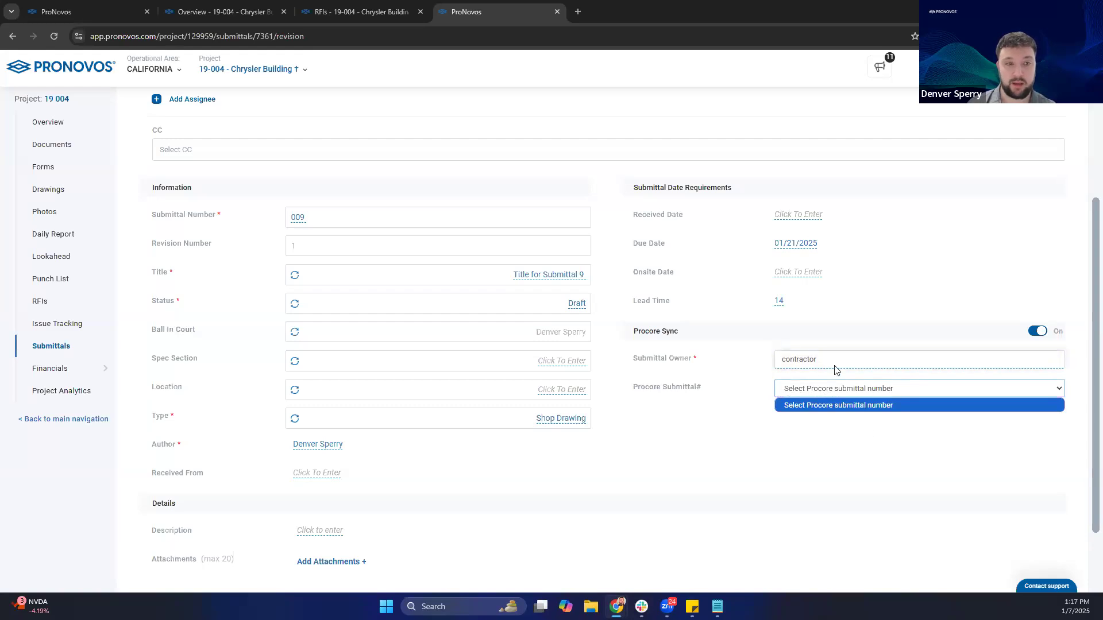
Step: Open the Concrete Slab RFI, turn on Procore Sync, and link it to Procore RFI "9 - Boiler room transformer location"
{"action": "left_click", "coordinate": [336, 7]}
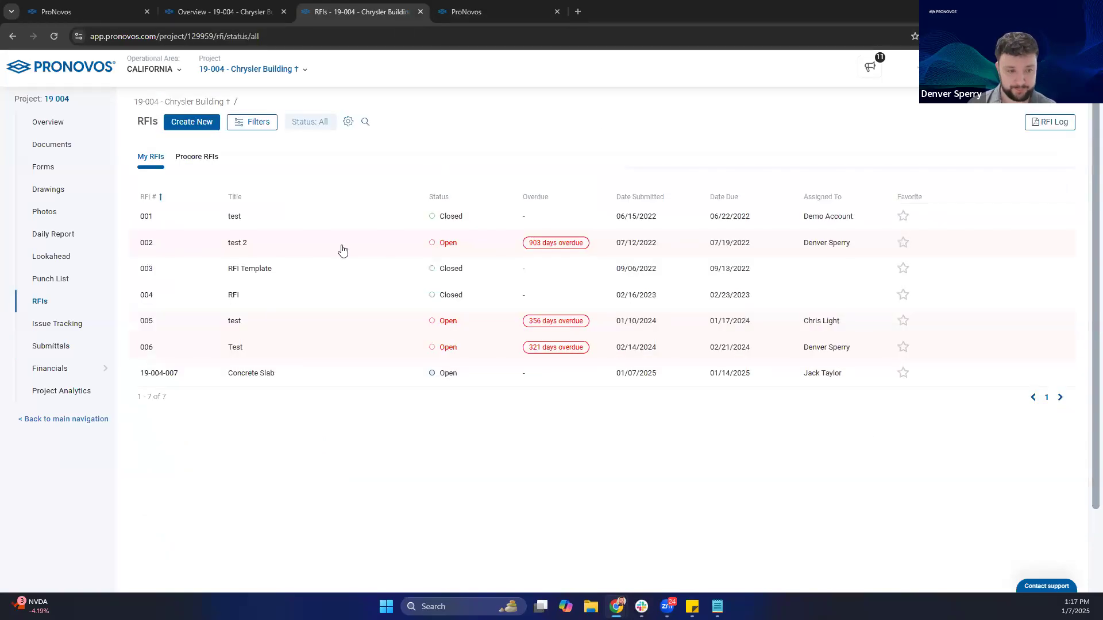
{"action": "left_click", "coordinate": [259, 374]}
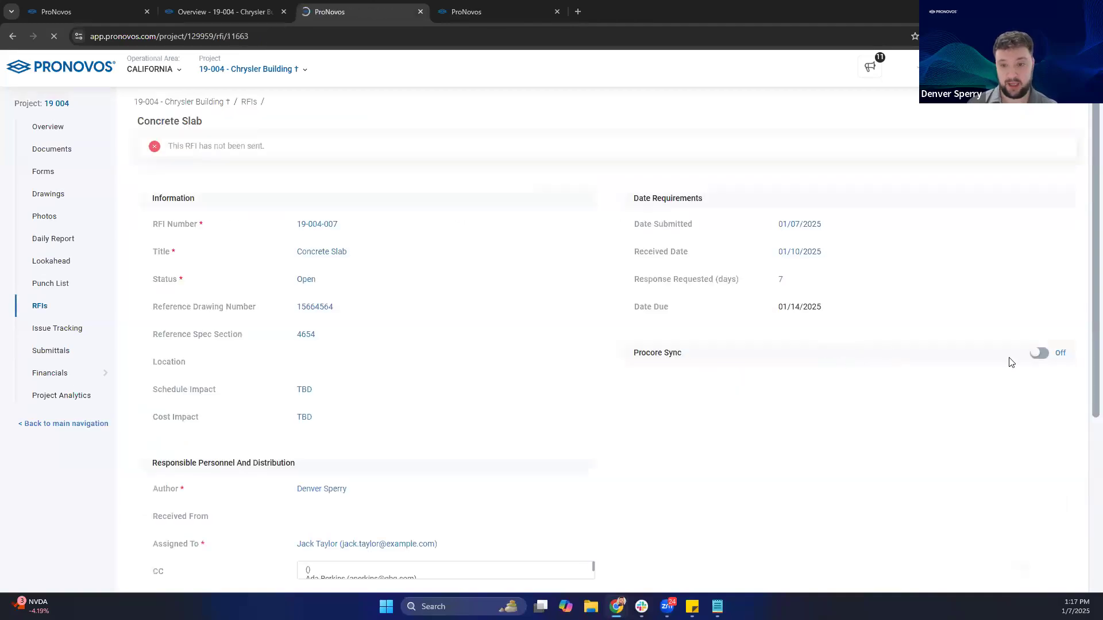
{"action": "left_click", "coordinate": [1044, 356]}
{"action": "left_click", "coordinate": [820, 401]}
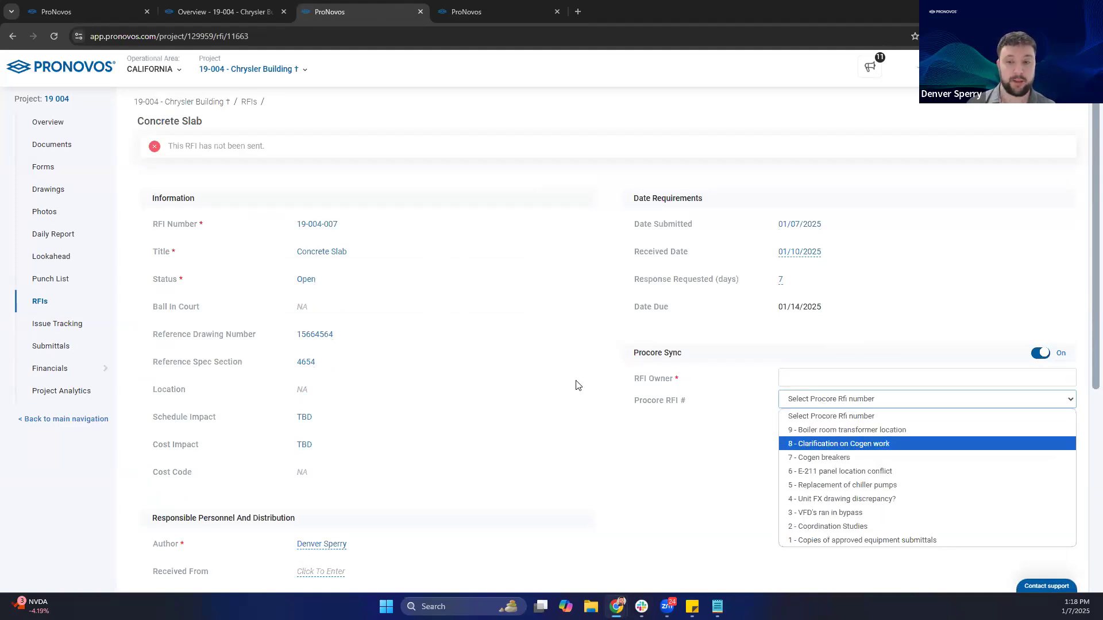
{"action": "left_click", "coordinate": [827, 430]}
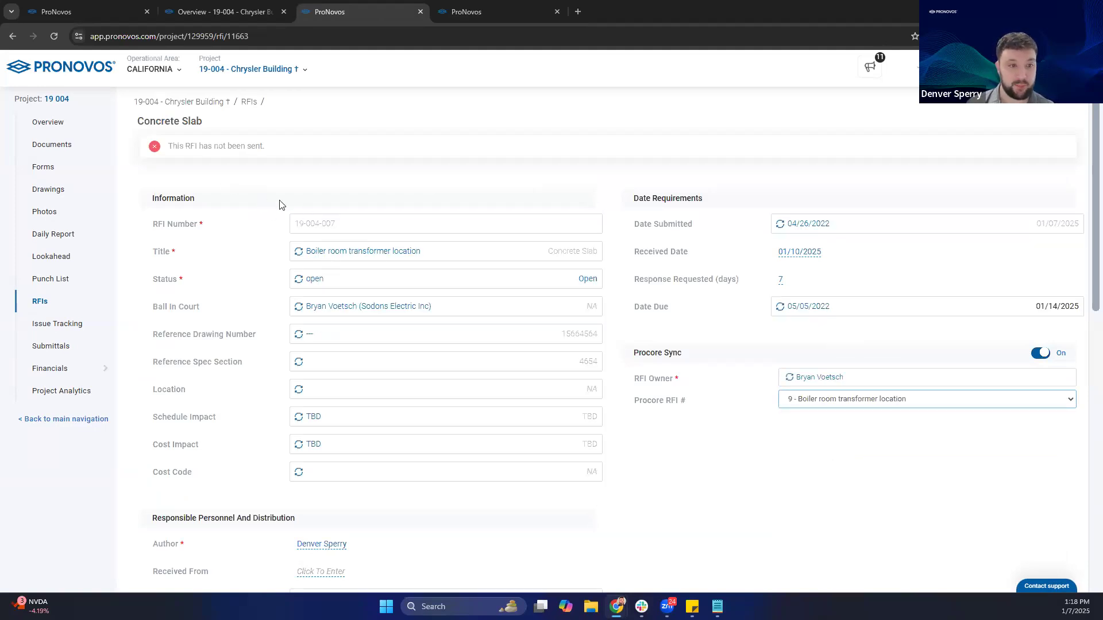
{"action": "left_click", "coordinate": [875, 399]}
{"action": "left_click", "coordinate": [812, 430]}
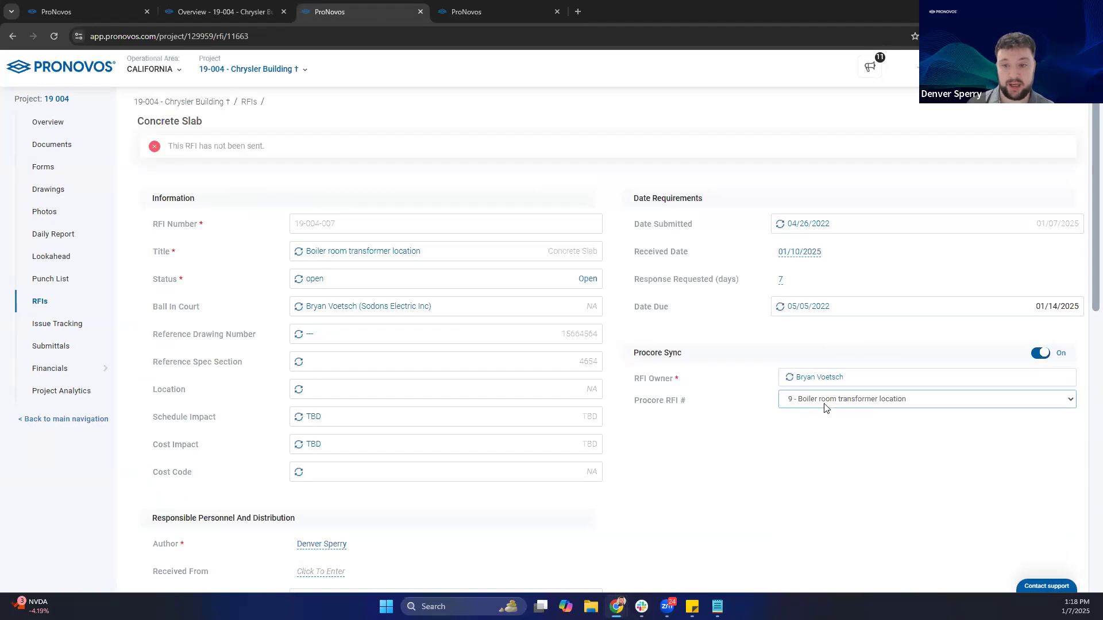
Step: Review the synced RFI's personnel, question, attachments and replies, and go to the project overview
{"action": "scroll", "coordinate": [940, 494], "scroll_direction": "down", "scroll_amount": 5}
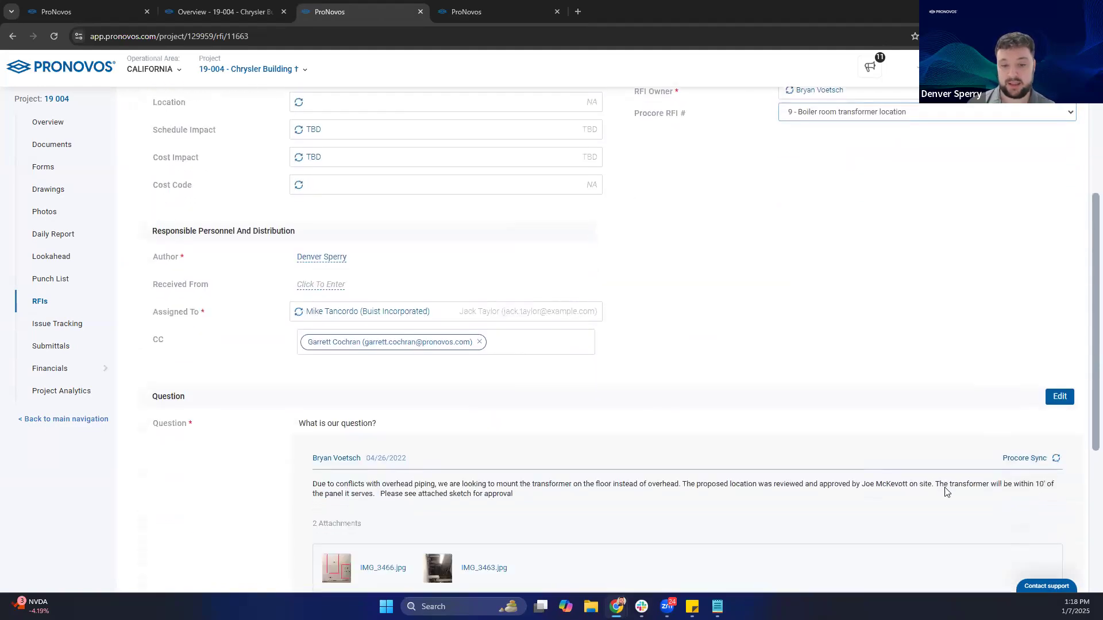
{"action": "scroll", "coordinate": [946, 492], "scroll_direction": "down", "scroll_amount": 1}
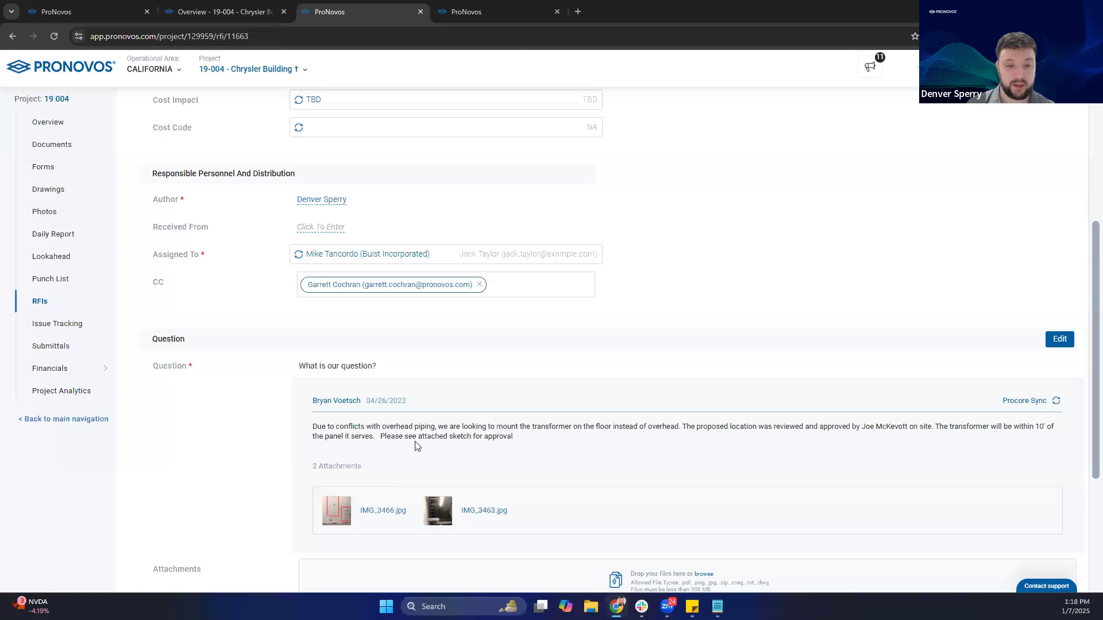
{"action": "scroll", "coordinate": [417, 446], "scroll_direction": "down", "scroll_amount": 4}
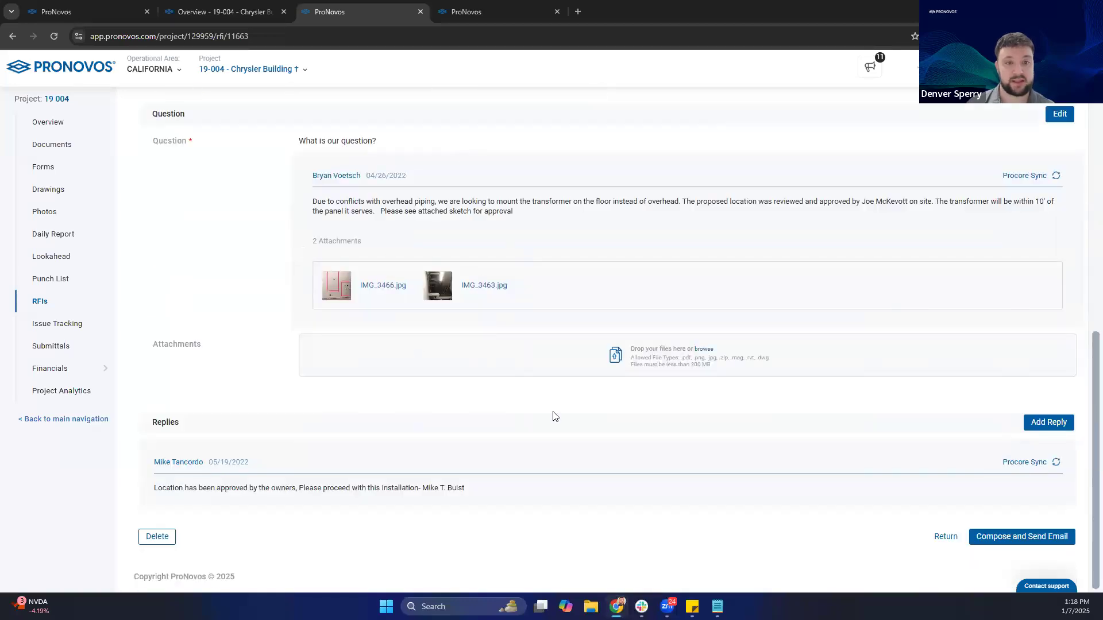
{"action": "scroll", "coordinate": [547, 422], "scroll_direction": "up", "scroll_amount": 8}
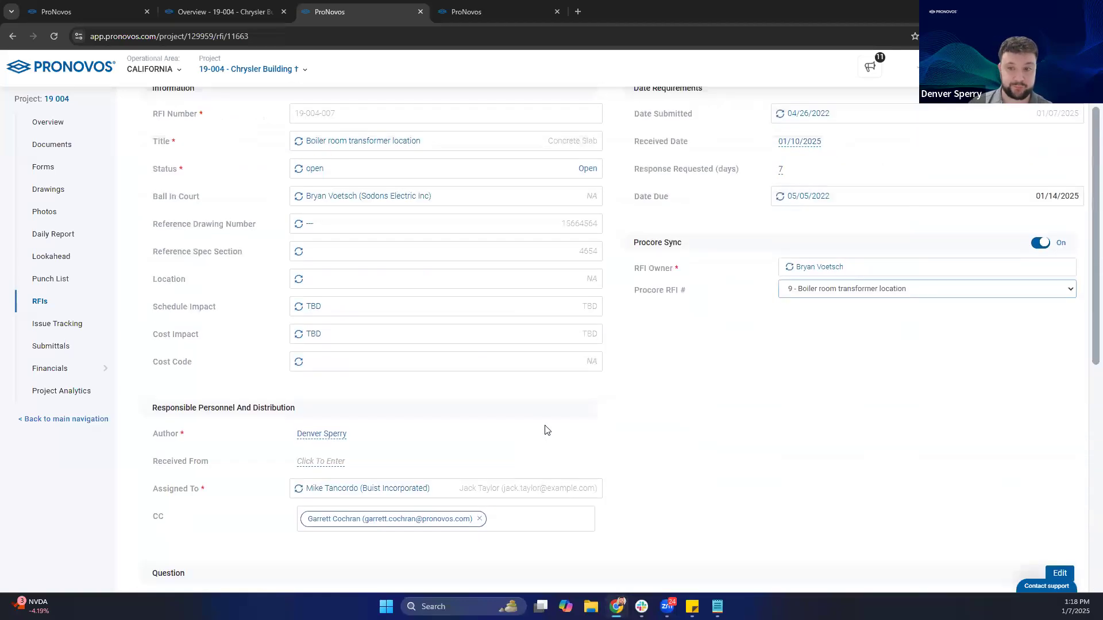
{"action": "scroll", "coordinate": [578, 415], "scroll_direction": "up", "scroll_amount": 1}
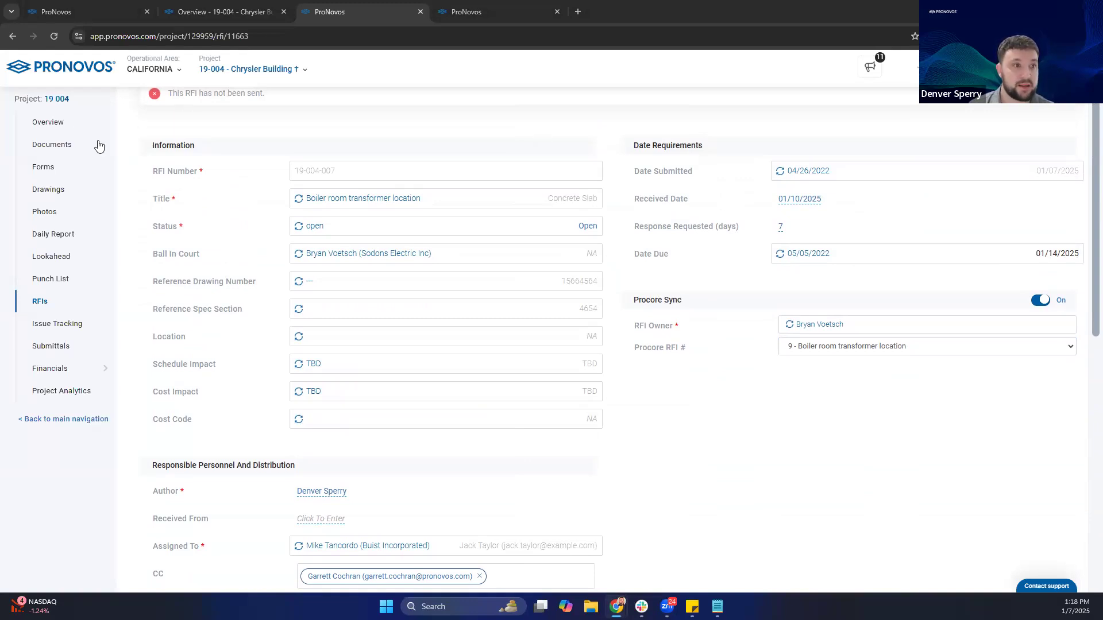
{"action": "left_click", "coordinate": [66, 125]}
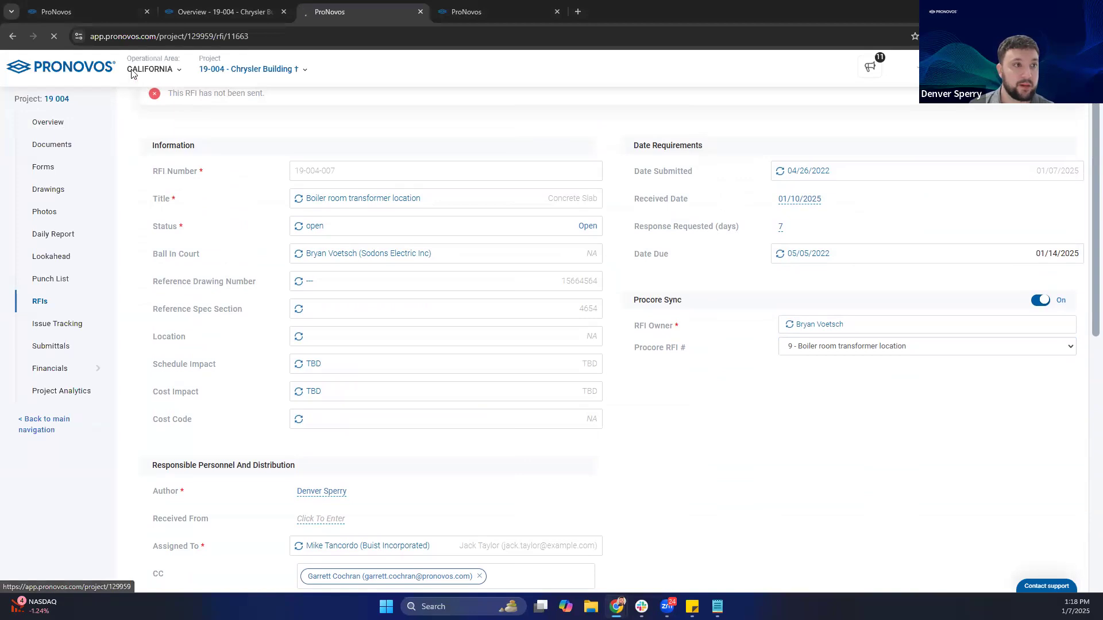
Step: Return to the company-wide project list and open Analytics in a separate browser tab
{"action": "left_click", "coordinate": [98, 10]}
{"action": "right_click", "coordinate": [54, 190]}
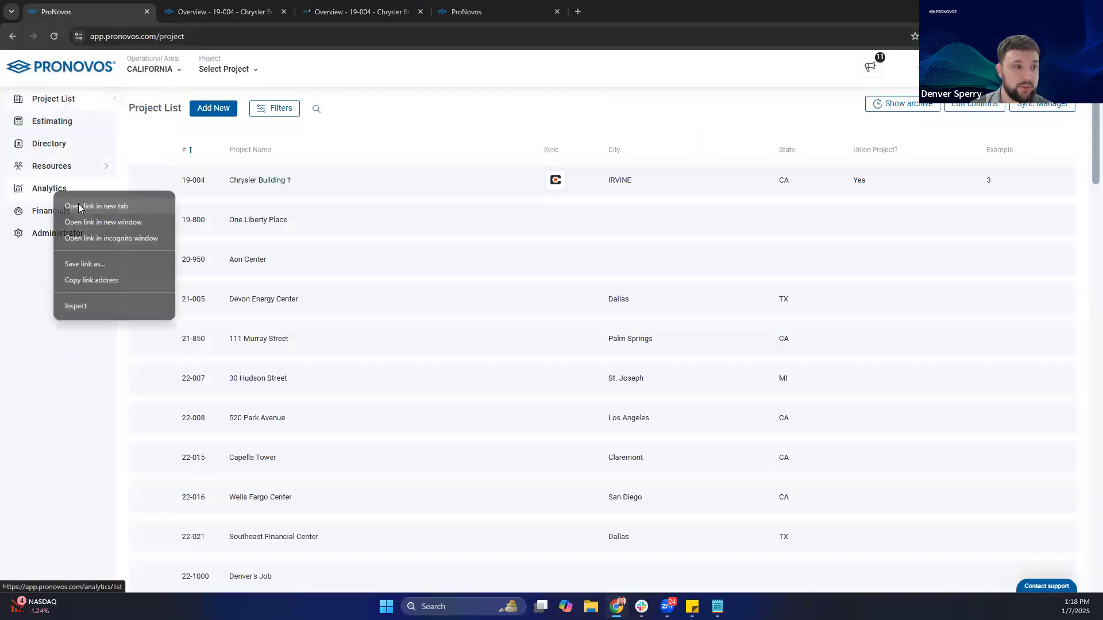
{"action": "left_click", "coordinate": [81, 202]}
{"action": "left_click_drag", "start_coordinate": [228, 5], "coordinate": [228, 0]}
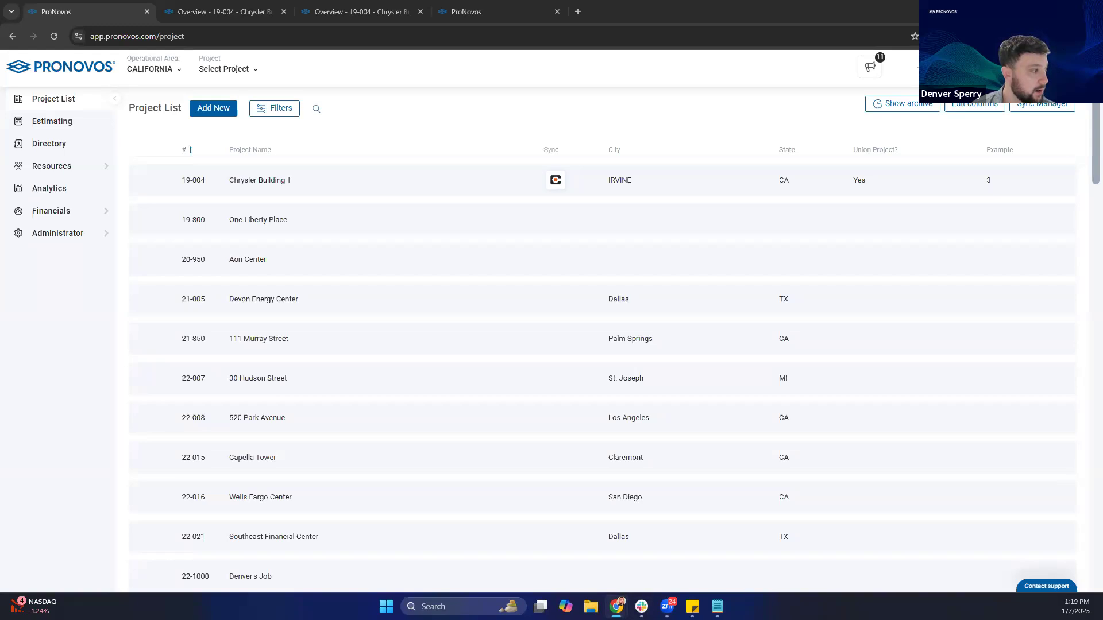
Step: Review the Chrysler Building overview down to its RFI, submittal and punchlist status charts, and open the RFIs list from its chart
{"action": "left_click", "coordinate": [368, 12]}
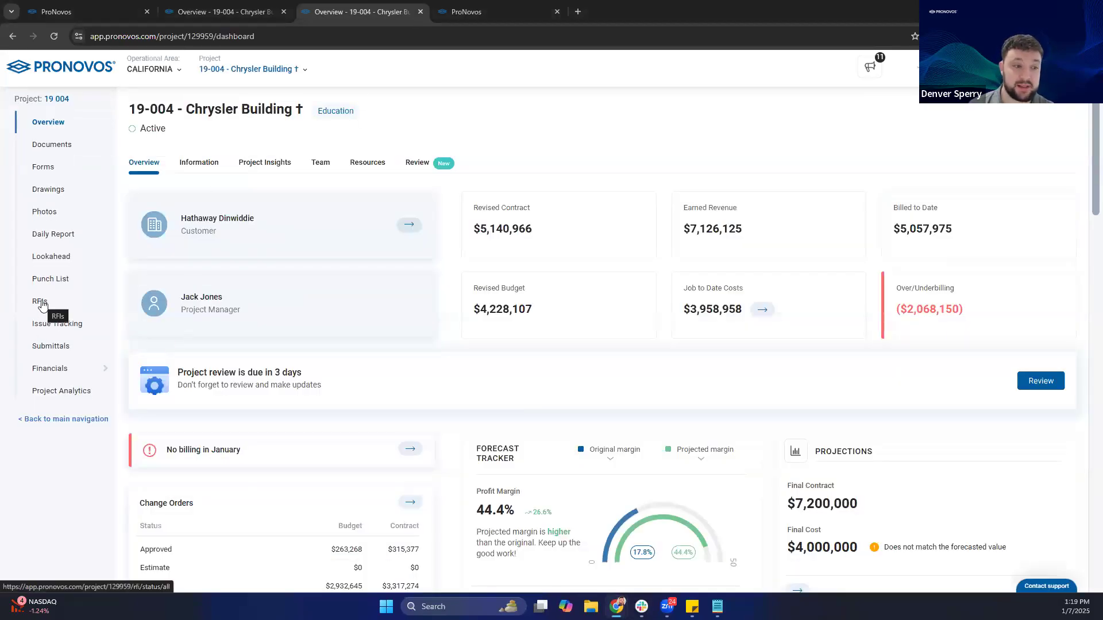
{"action": "scroll", "coordinate": [387, 295], "scroll_direction": "down", "scroll_amount": 15}
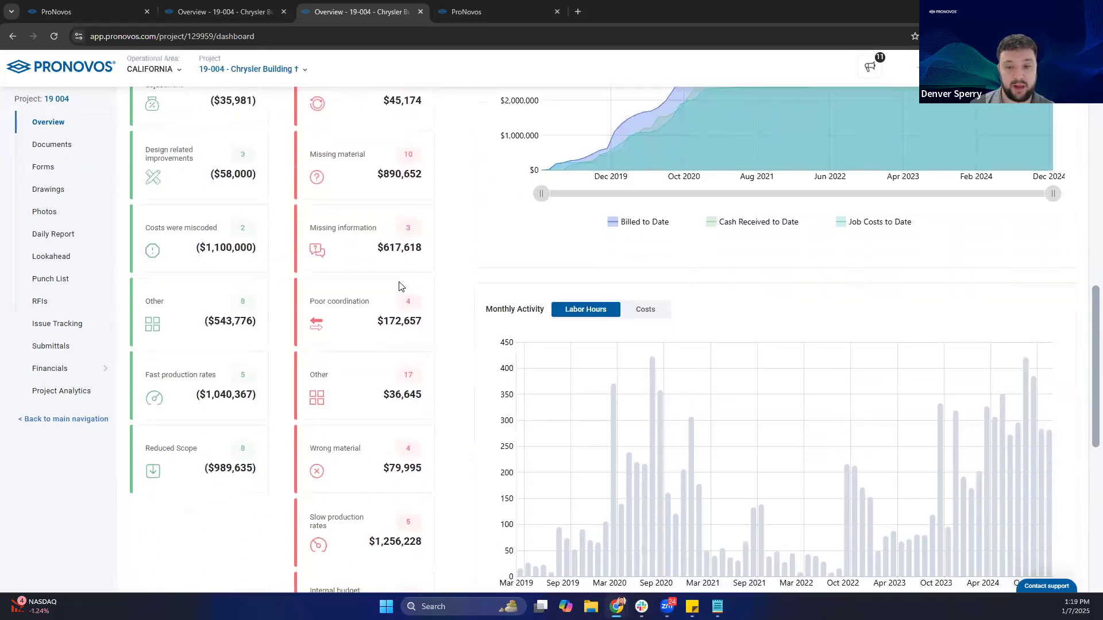
{"action": "scroll", "coordinate": [400, 287], "scroll_direction": "down", "scroll_amount": 2}
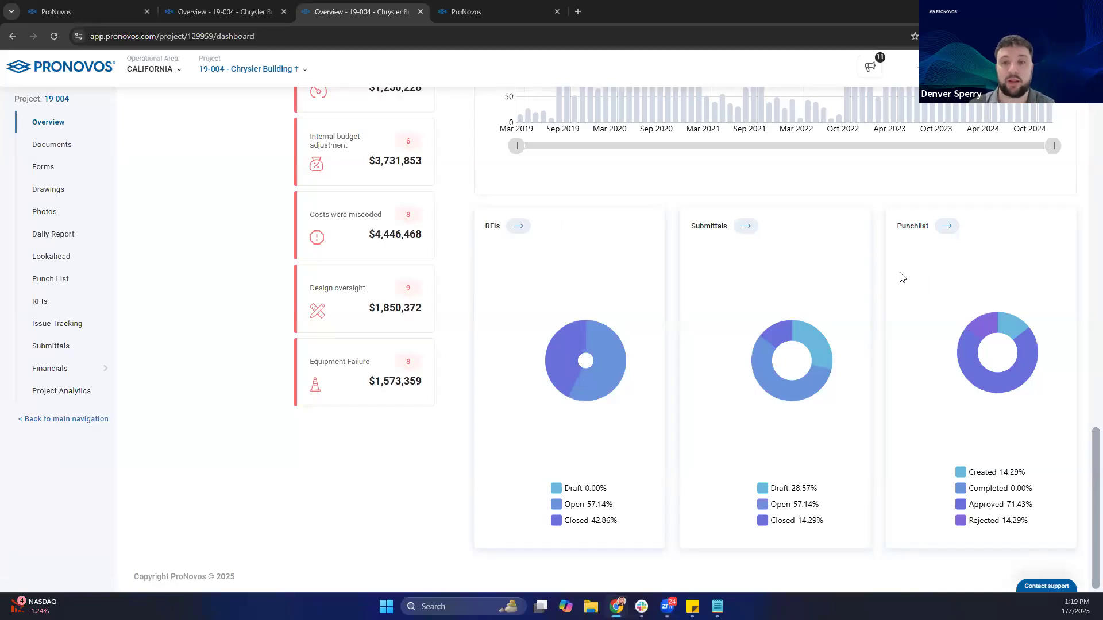
{"action": "left_click", "coordinate": [517, 228]}
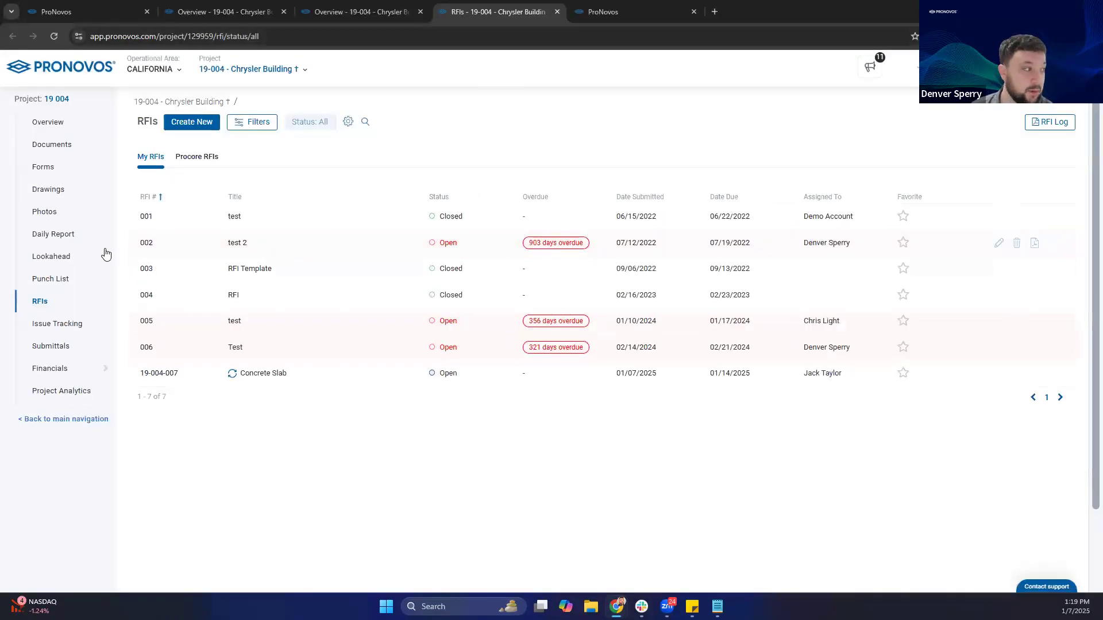